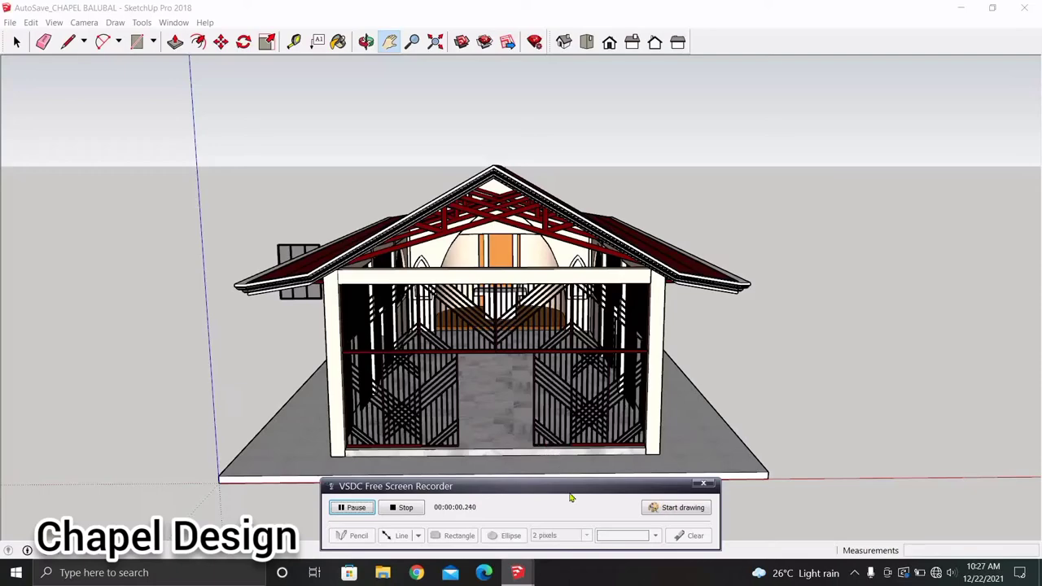
Orbit and zoom to view the chapel roof from above and bring the arched window into view
drag(577, 495, 257, 565)
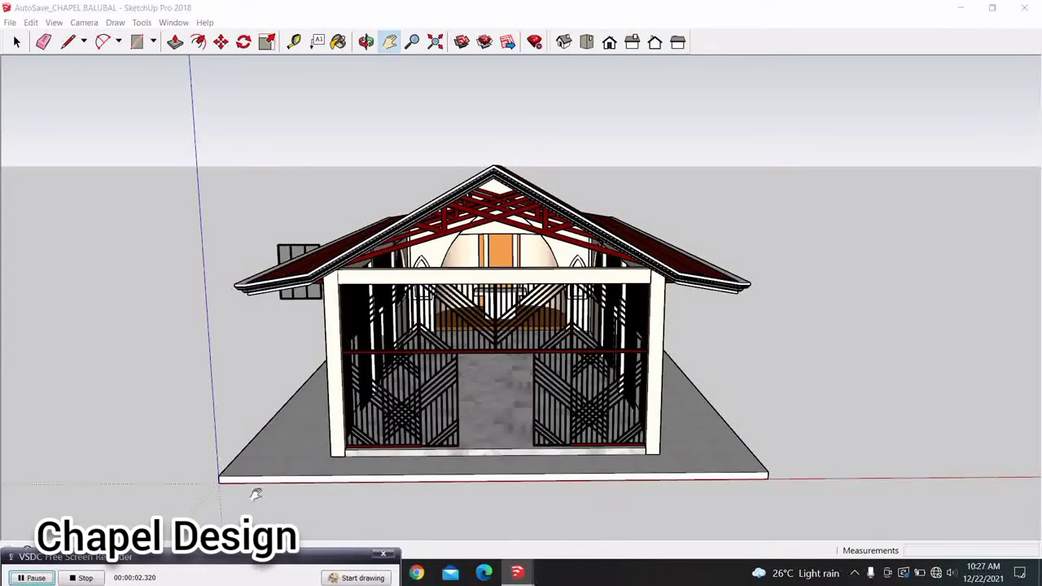
scroll(277, 391, up, 3)
mouse_move(298, 383)
middle_down()
mouse_move(505, 312)
mouse_move(516, 413)
middle_up()
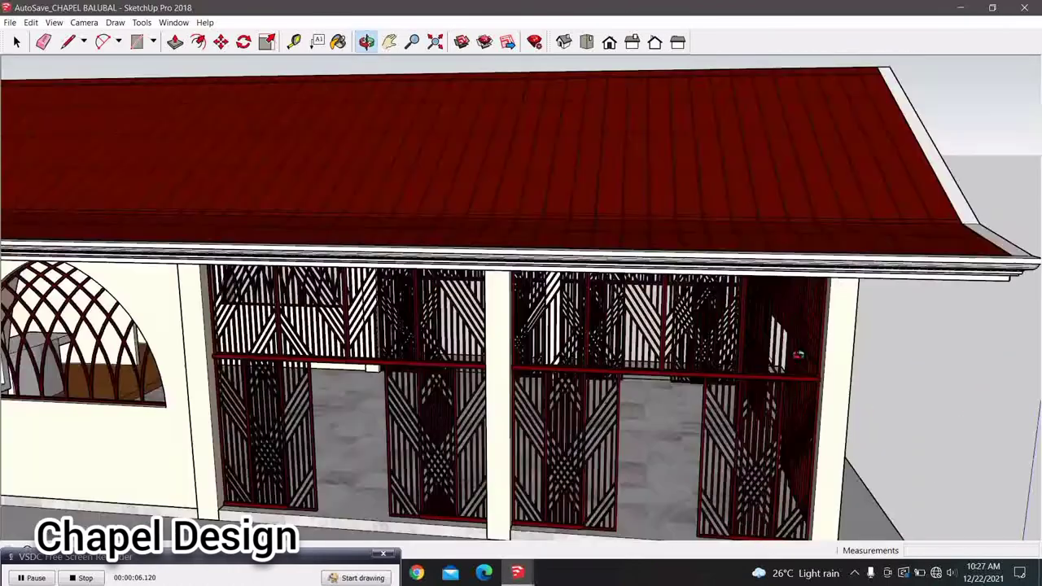
scroll(516, 413, down, 3)
scroll(521, 398, down, 2)
scroll(558, 372, up, 3)
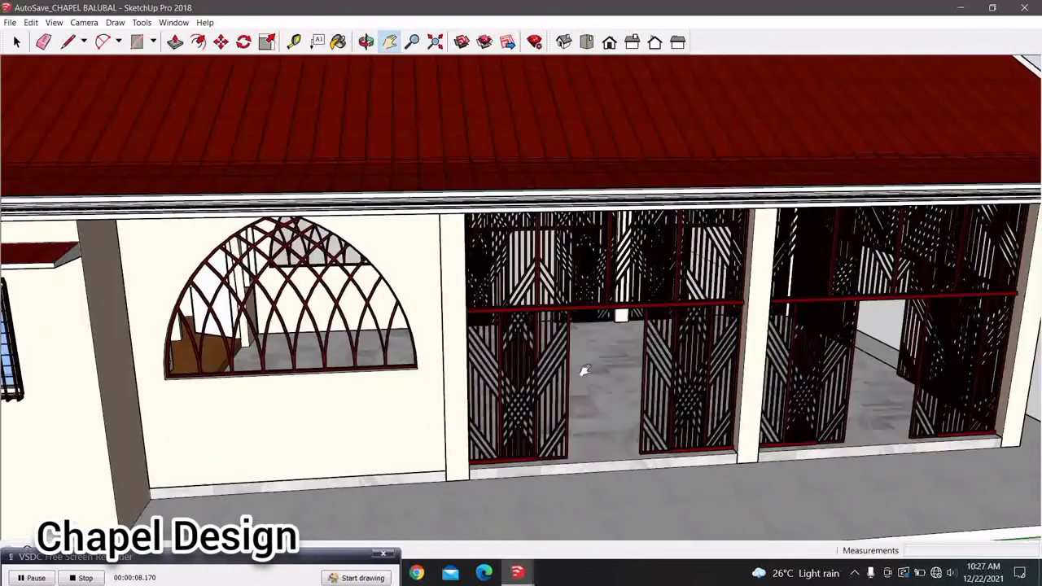
scroll(589, 362, up, 3)
mouse_move(589, 362)
middle_down()
mouse_move(514, 363)
mouse_move(537, 368)
middle_up()
scroll(537, 368, up, 2)
scroll(491, 426, up, 2)
scroll(484, 433, up, 2)
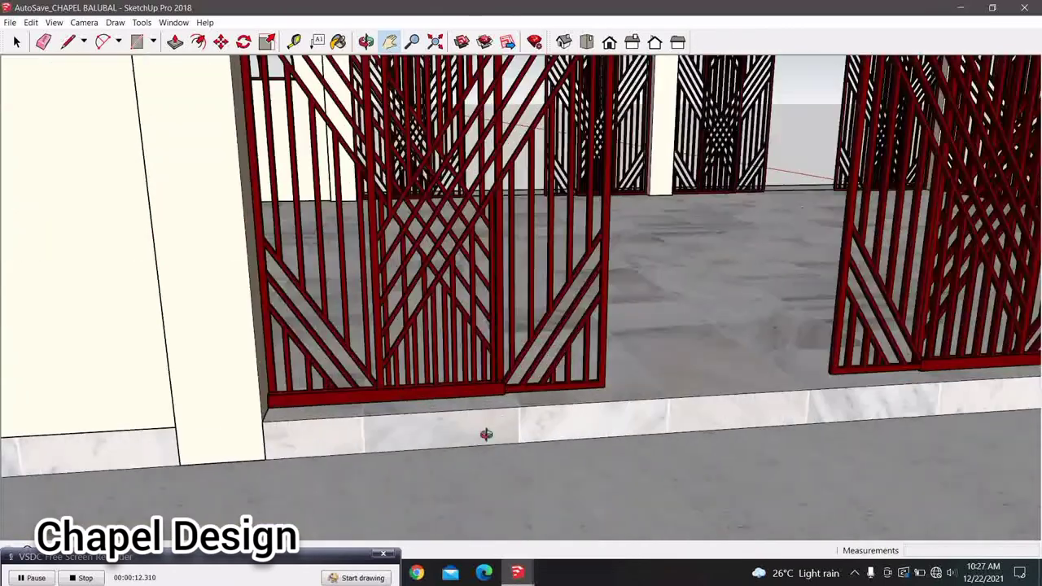
scroll(497, 533, up, 2)
scroll(496, 453, down, 2)
scroll(496, 449, down, 2)
scroll(495, 456, down, 2)
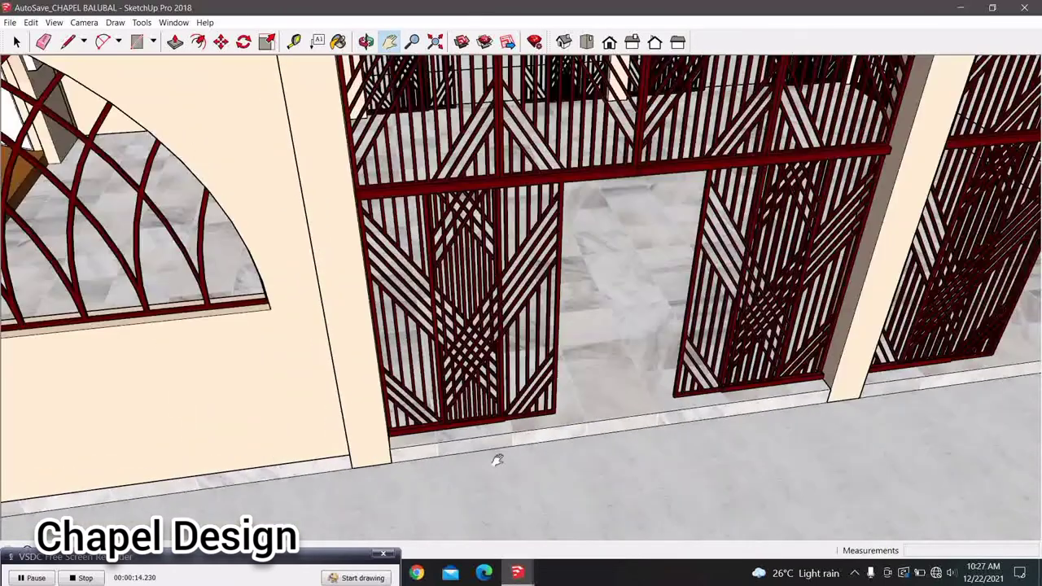
Pan toward the roof and lattice wall and zoom in close on the red door grilles
shift+middle_drag(496, 456, 352, 438)
scroll(559, 418, down, 2)
scroll(525, 426, down, 2)
scroll(628, 366, up, 2)
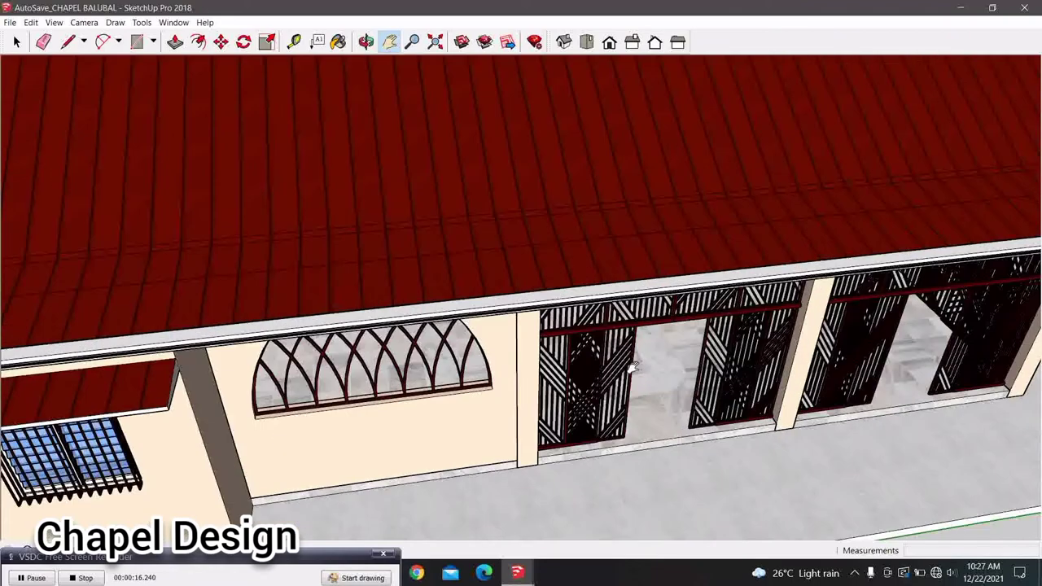
scroll(629, 363, up, 2)
scroll(628, 363, up, 2)
scroll(610, 350, up, 2)
scroll(594, 338, up, 2)
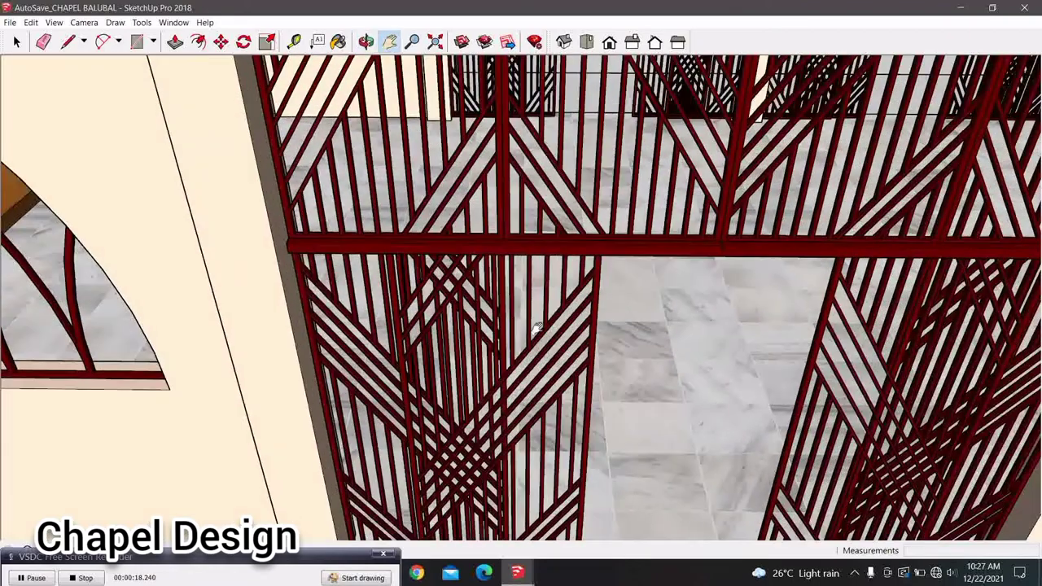
scroll(578, 324, up, 2)
Select one red lattice door panel and orbit to view it face-on
key(space)
click(608, 268)
scroll(606, 288, down, 2)
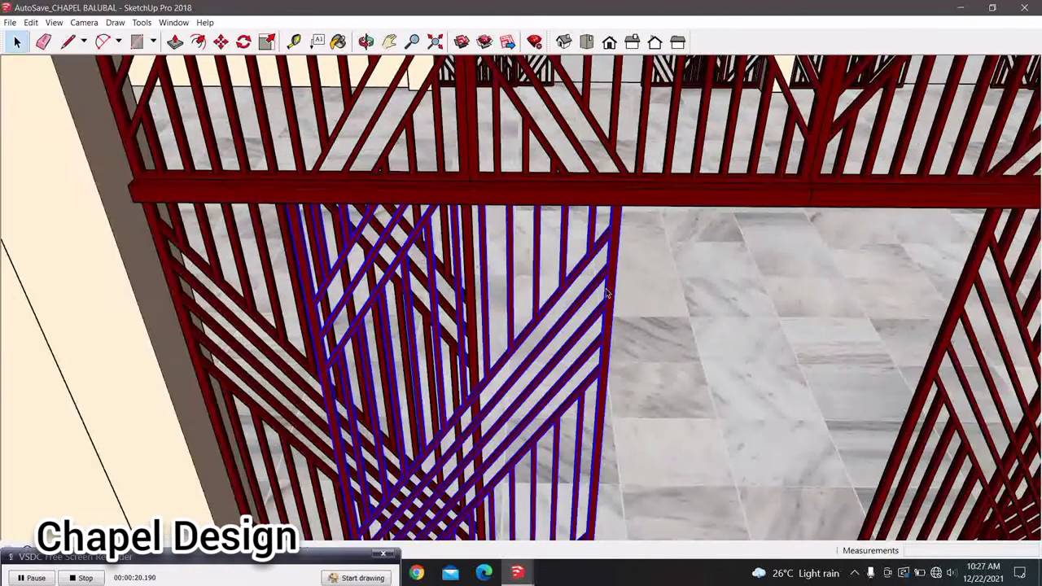
scroll(594, 436, down, 2)
scroll(581, 453, up, 2)
scroll(569, 450, up, 2)
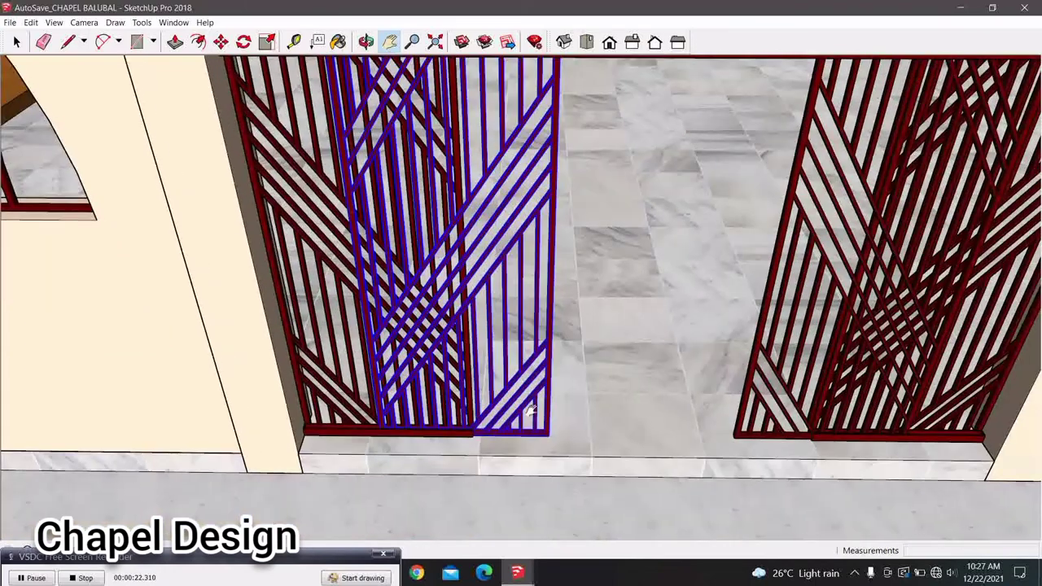
scroll(558, 446, up, 2)
scroll(544, 442, up, 2)
middle_drag(539, 441, 580, 439)
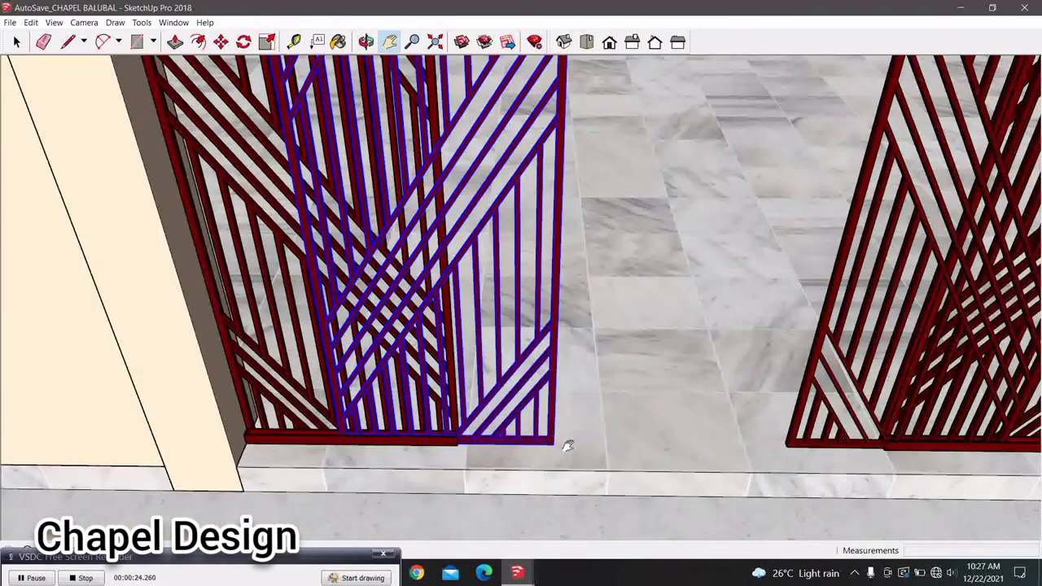
scroll(567, 445, up, 1)
scroll(563, 447, up, 1)
scroll(460, 448, up, 1)
scroll(521, 440, up, 1)
Move the selected lattice panel with M, dropping it back at its closed position
key(m)
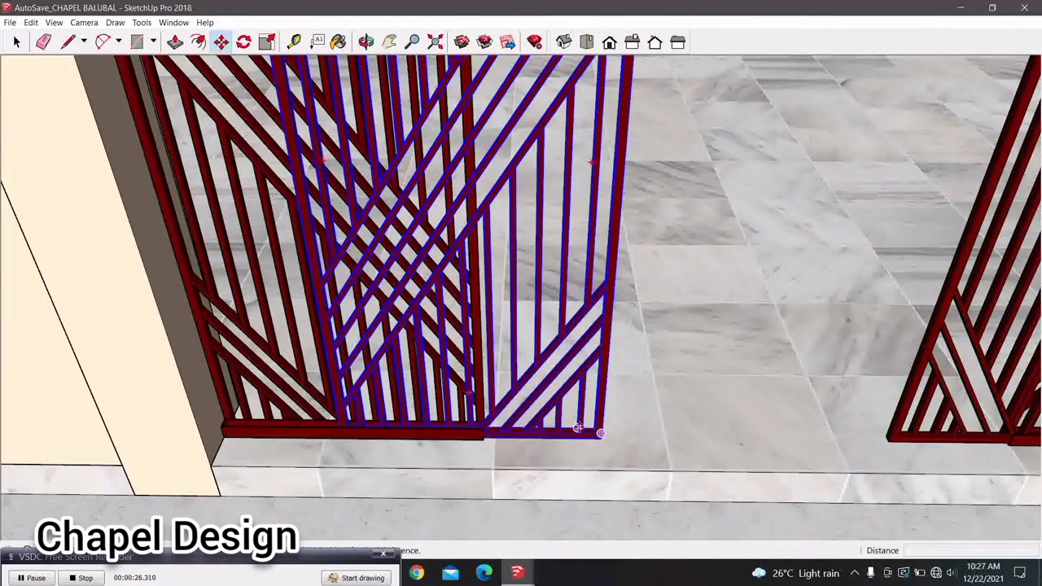
click(601, 437)
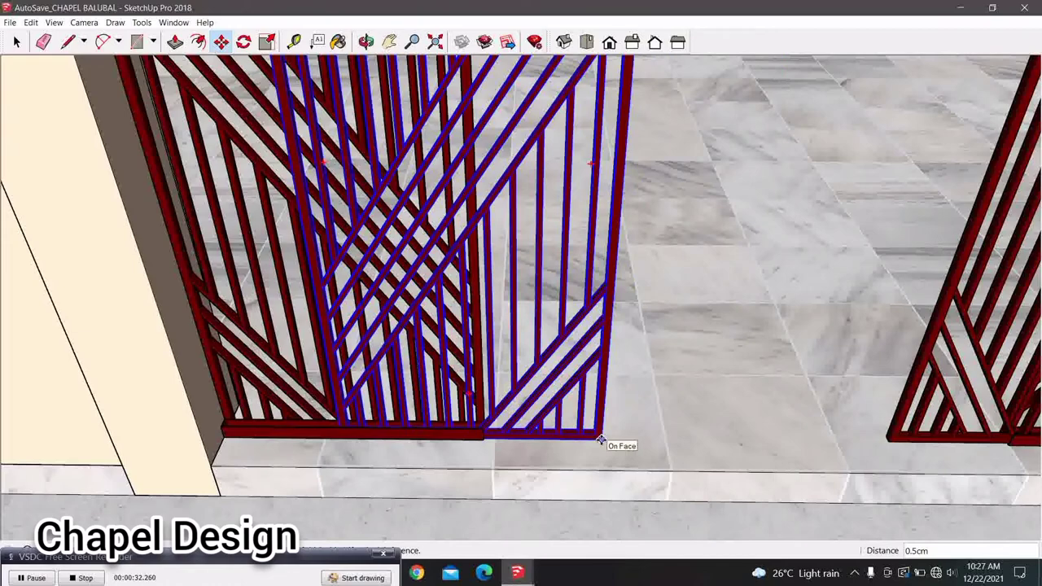
click(601, 437)
key(space)
scroll(602, 442, down, 3)
Orbit to face the front gable, select the red roof and pick it up with Move
scroll(594, 447, down, 2)
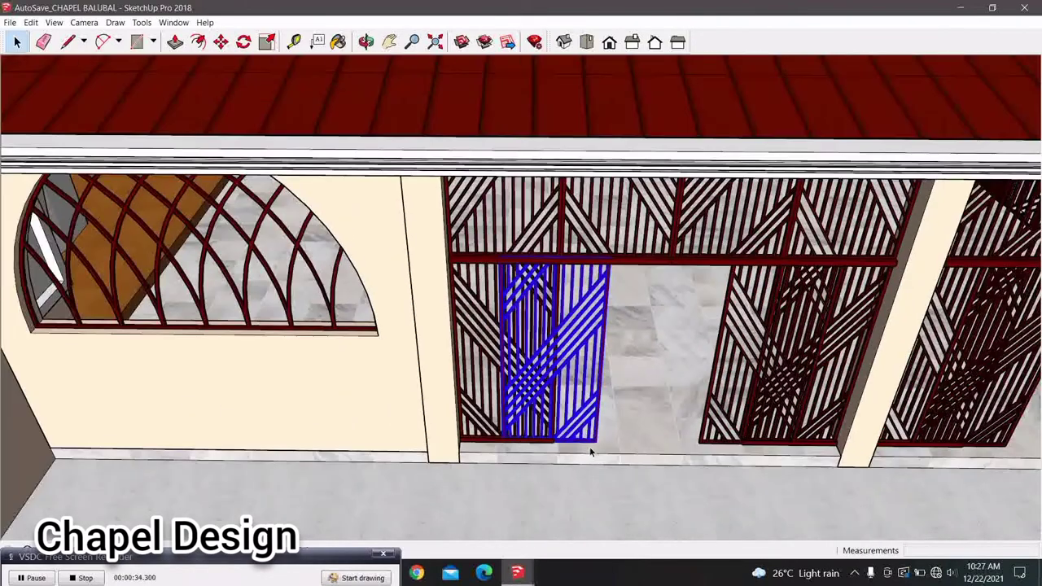
scroll(591, 453, down, 3)
scroll(602, 455, down, 2)
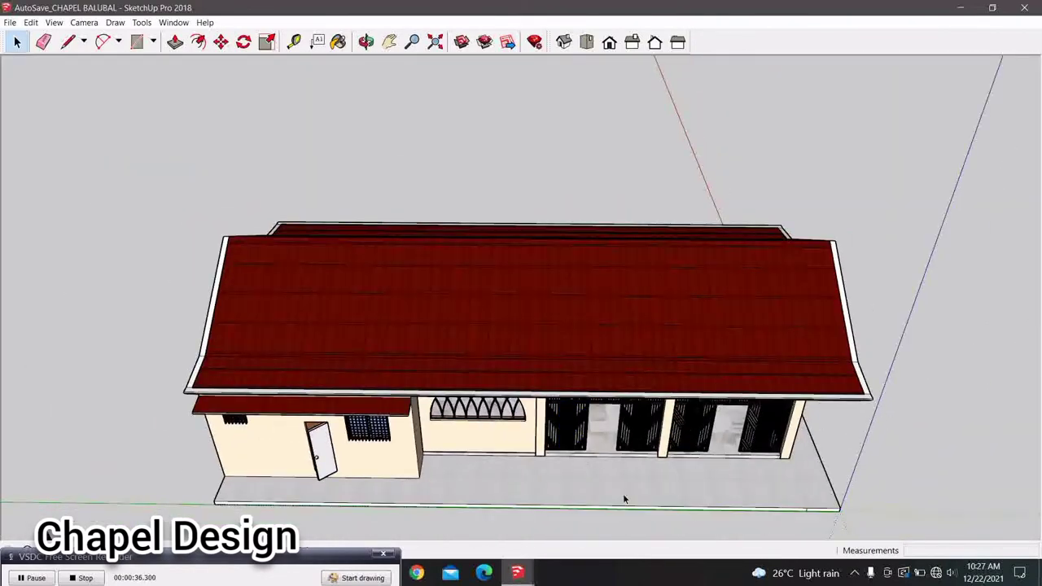
middle_drag(623, 493, 456, 505)
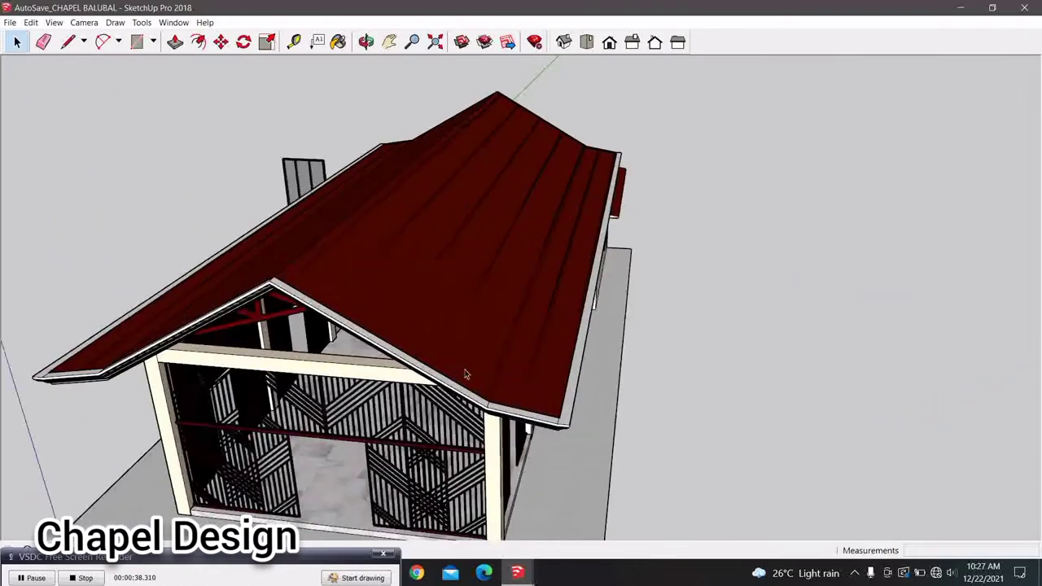
middle_drag(613, 345, 599, 323)
click(599, 323)
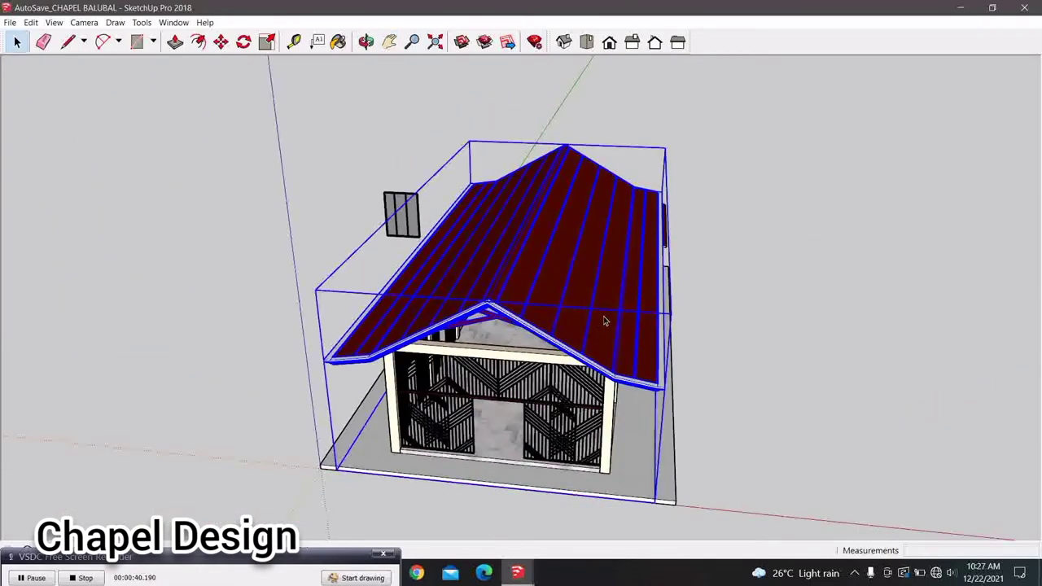
key(m)
click(604, 321)
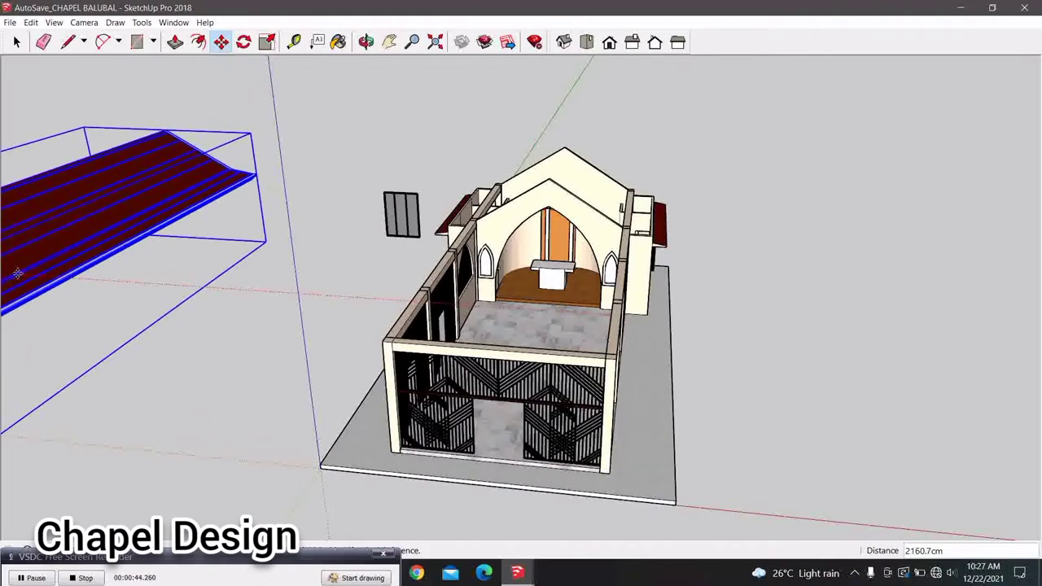
Drop the roof off to the upper left and orbit toward the side wall's arched window
click(303, 271)
middle_drag(303, 270, 377, 328)
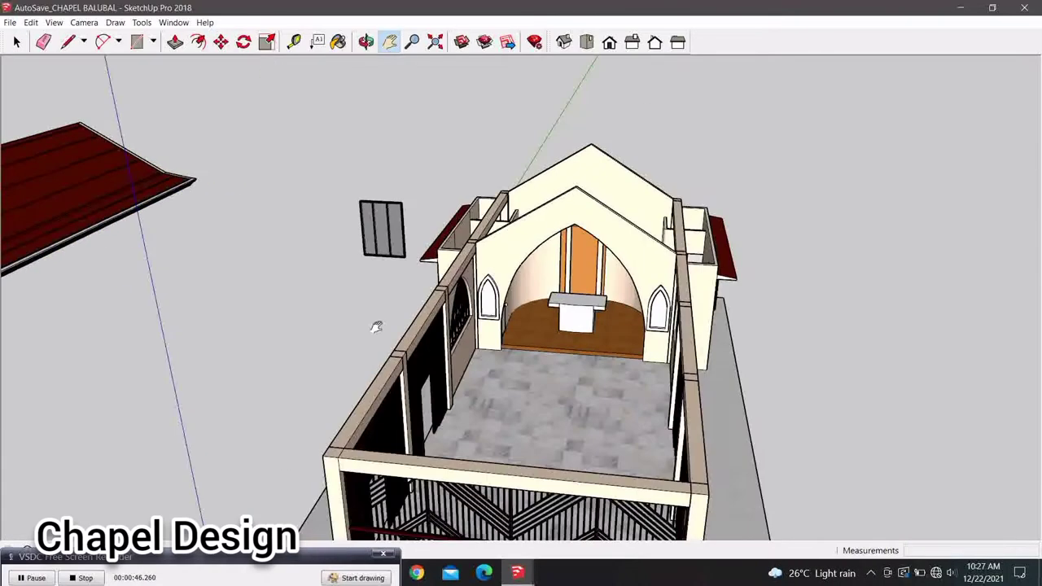
scroll(376, 327, up, 5)
middle_drag(581, 402, 589, 372)
scroll(590, 373, up, 4)
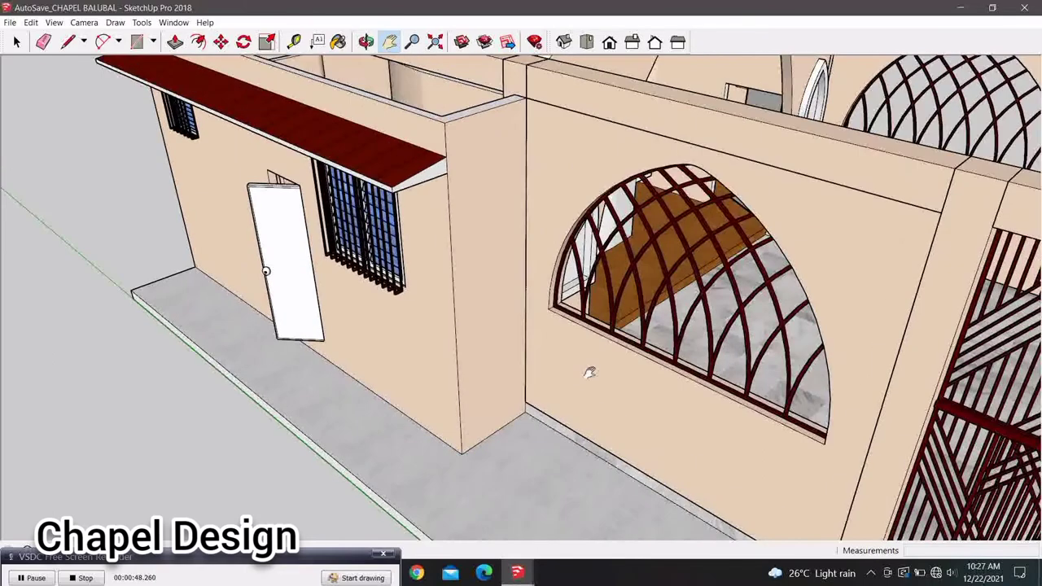
scroll(589, 373, down, 3)
Select the arched window grille and zoom in around it
key(space)
scroll(670, 275, up, 3)
click(670, 273)
scroll(670, 272, up, 3)
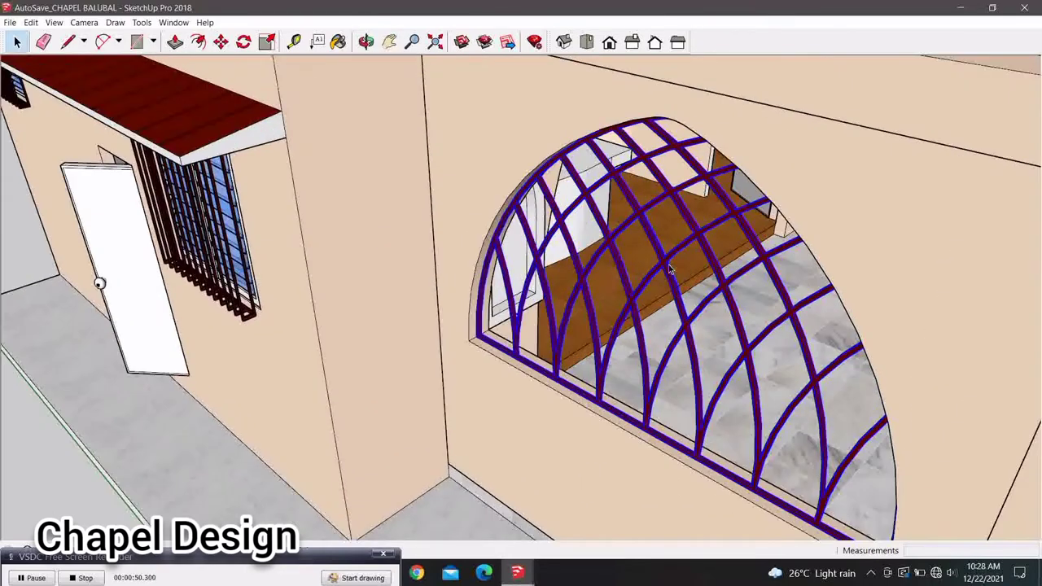
scroll(670, 271, up, 2)
scroll(670, 271, down, 1)
scroll(670, 271, up, 2)
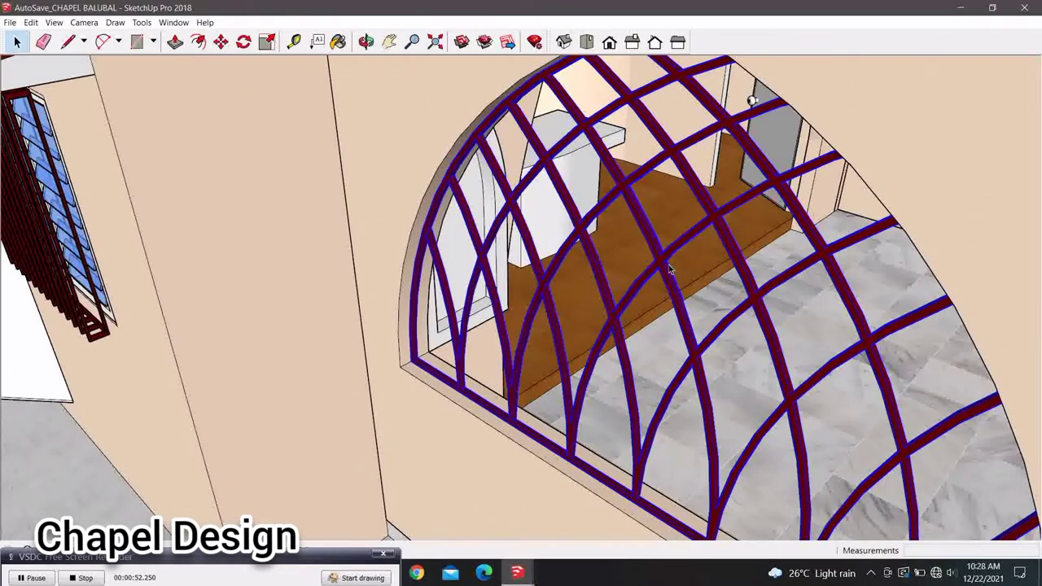
scroll(670, 272, up, 1)
scroll(670, 271, up, 2)
scroll(670, 271, down, 3)
scroll(670, 271, down, 3)
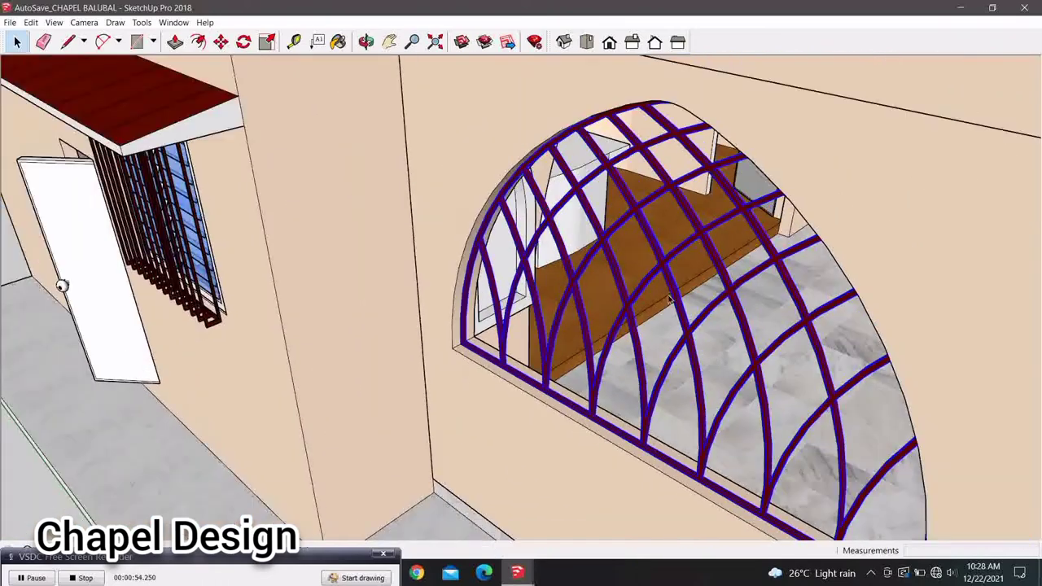
scroll(670, 271, down, 3)
mouse_move(704, 346)
middle_down()
mouse_move(691, 336)
mouse_move(680, 269)
middle_up()
scroll(675, 259, up, 1)
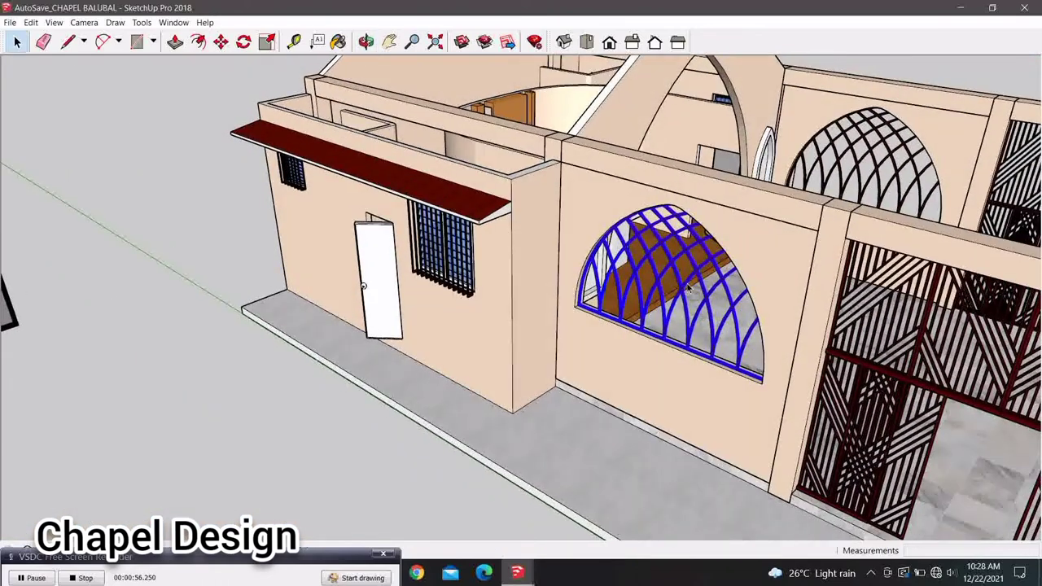
scroll(675, 258, up, 3)
scroll(674, 259, up, 2)
scroll(674, 259, up, 3)
scroll(673, 251, down, 2)
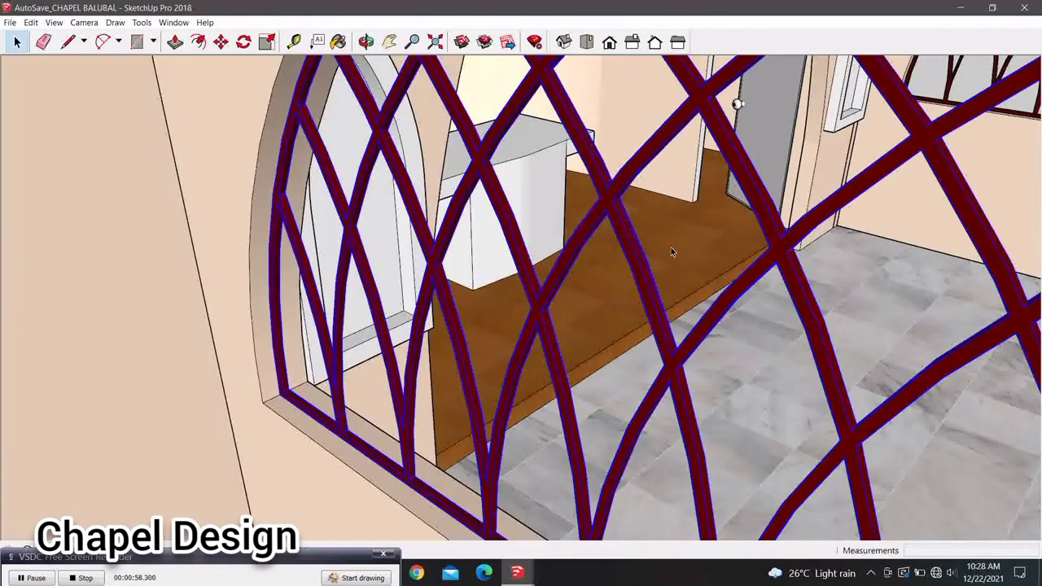
Enter the window grille group for editing and zoom to frame it
double_click(607, 194)
scroll(605, 199, up, 1)
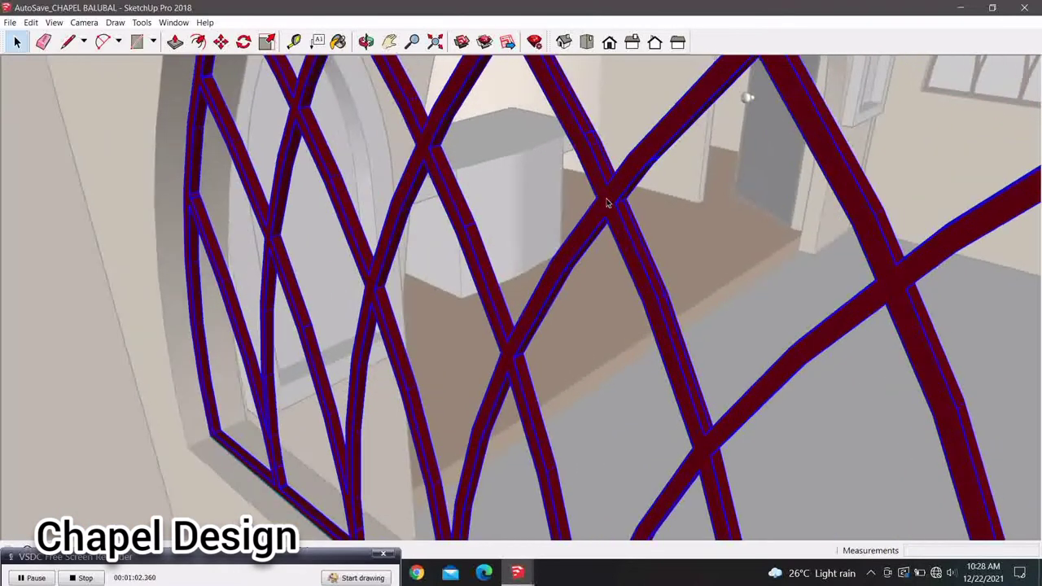
scroll(627, 211, down, 2)
scroll(640, 226, down, 2)
scroll(640, 231, up, 1)
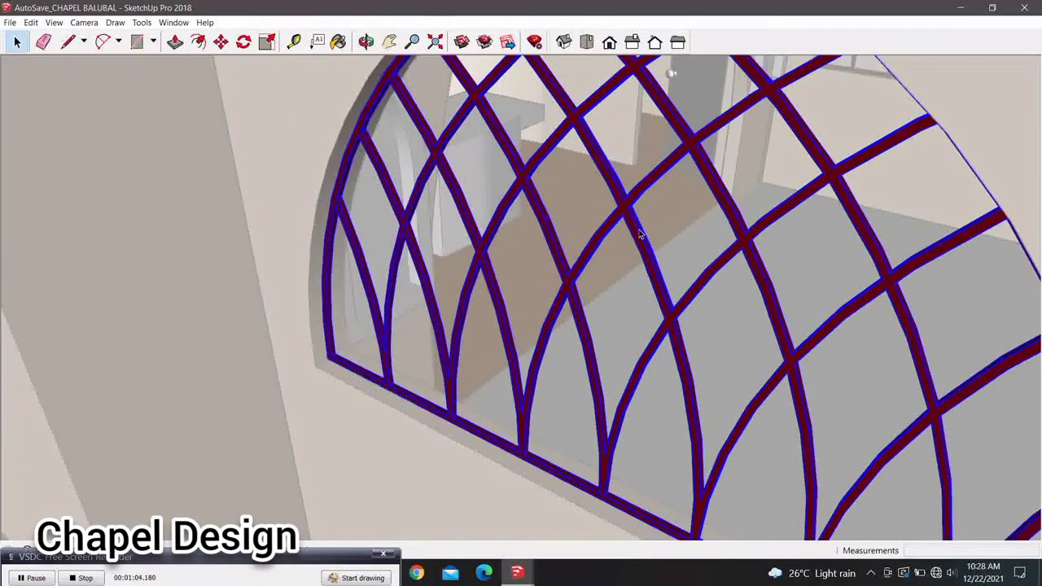
scroll(642, 236, up, 1)
Draw lines between grille corners to fill the first upper-left openings with faces
key(l)
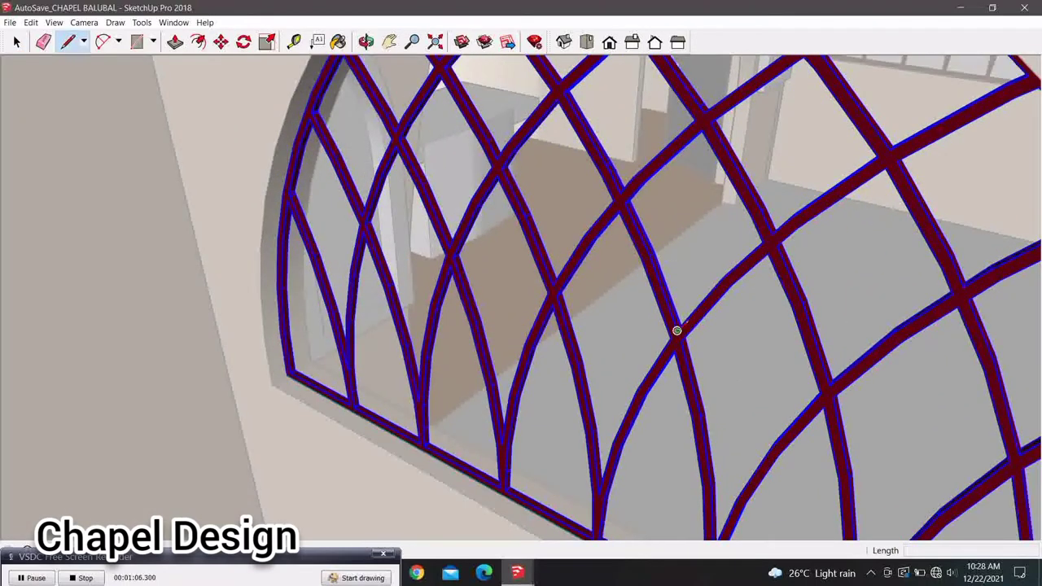
click(677, 330)
click(722, 275)
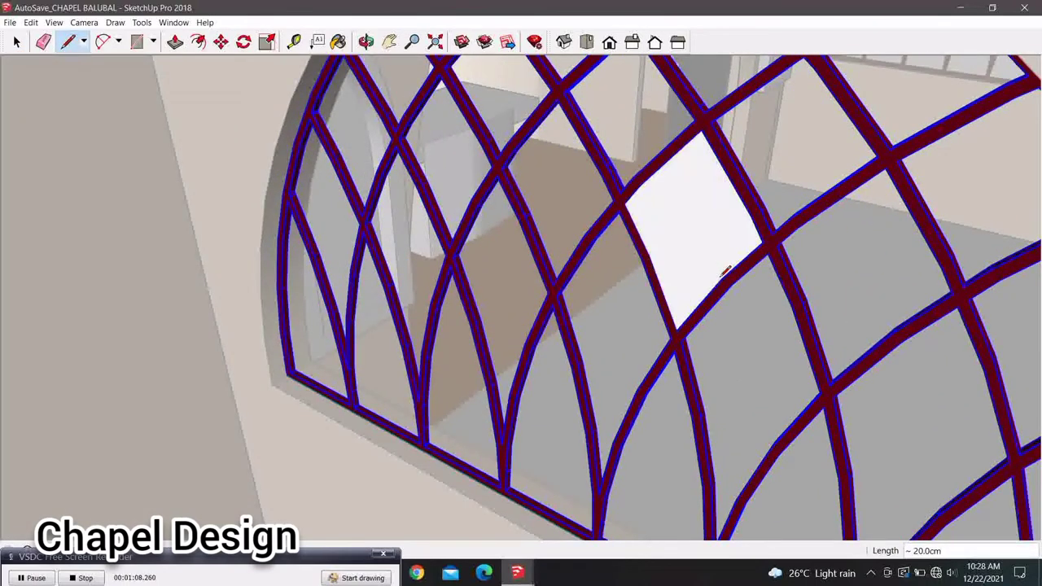
key(space)
key(l)
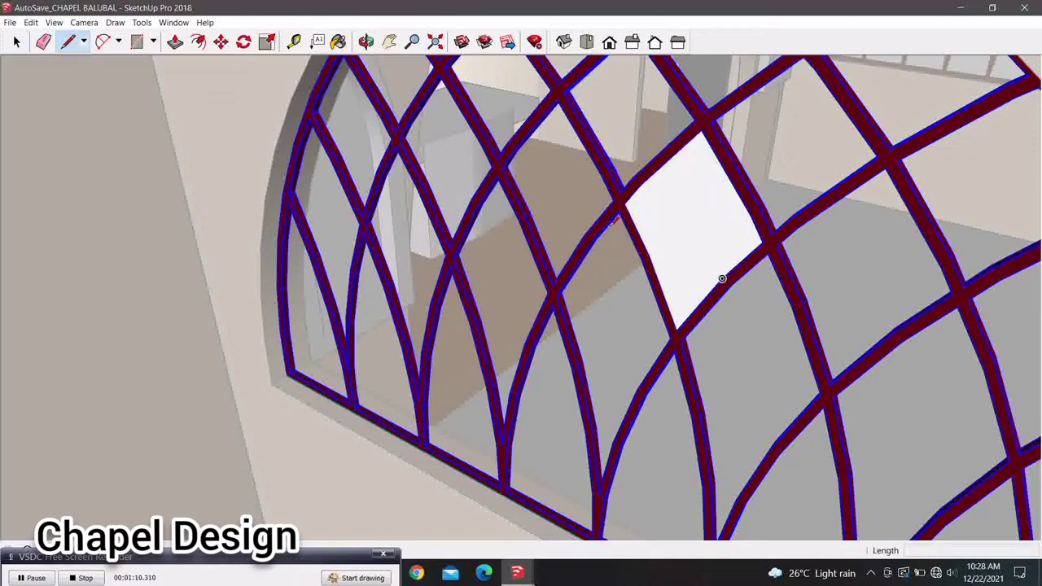
click(618, 210)
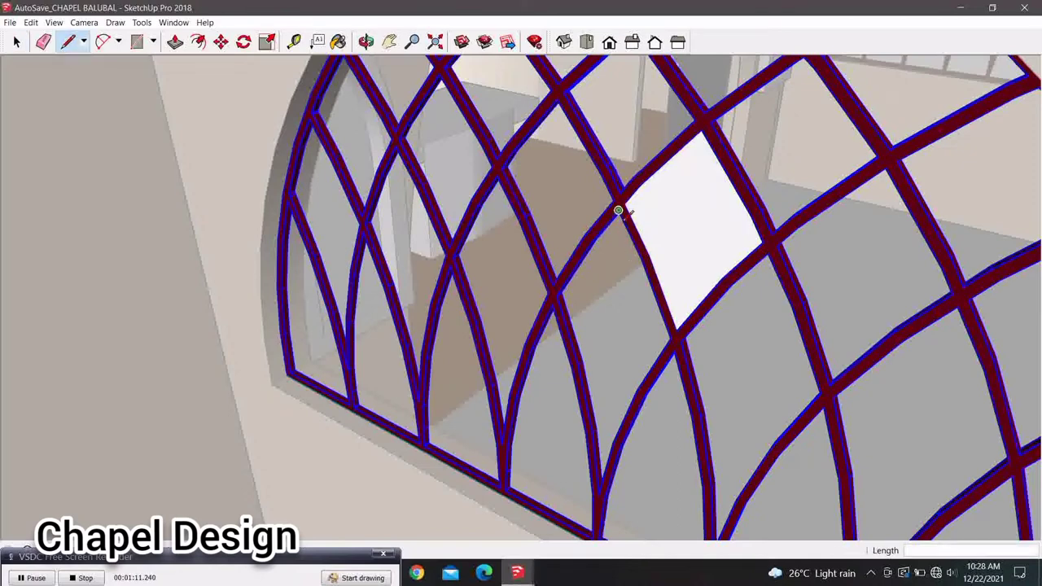
click(641, 257)
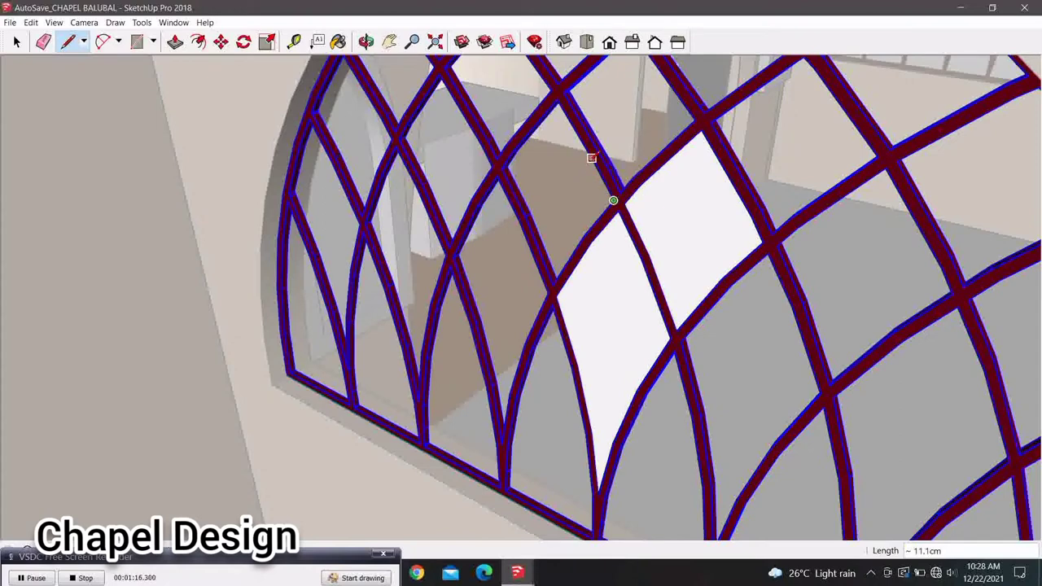
click(616, 189)
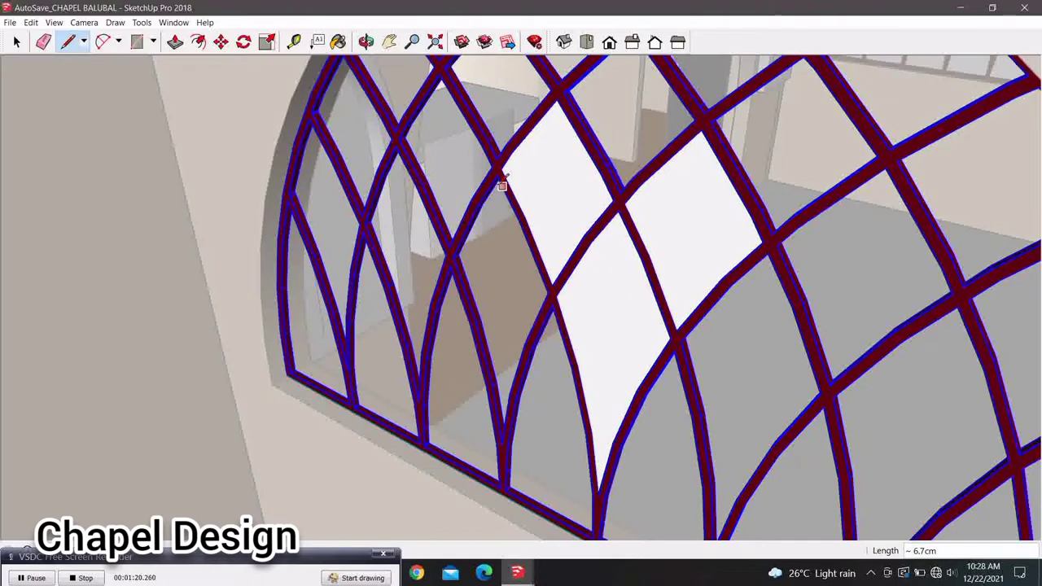
click(508, 197)
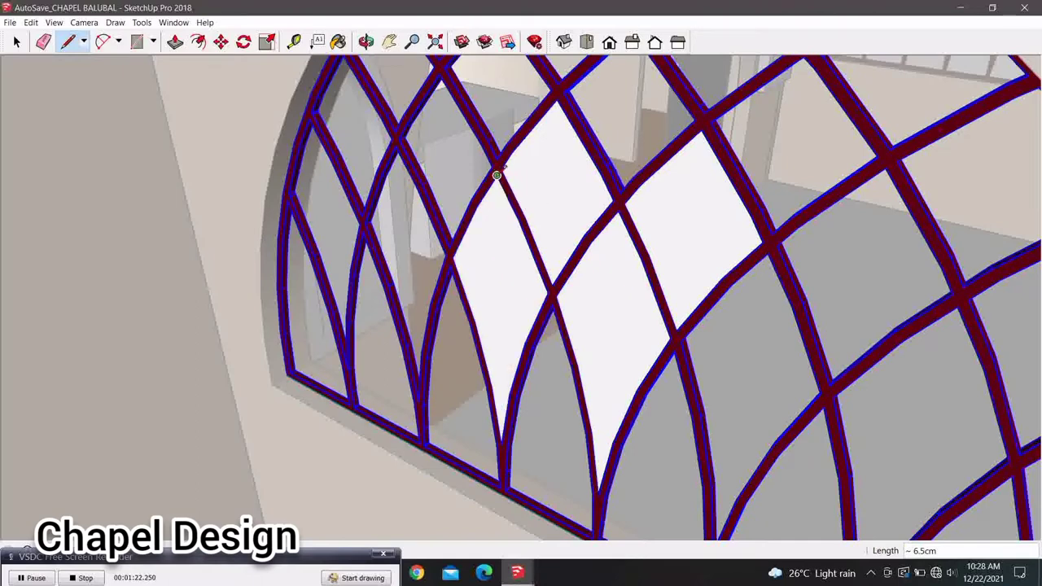
click(481, 144)
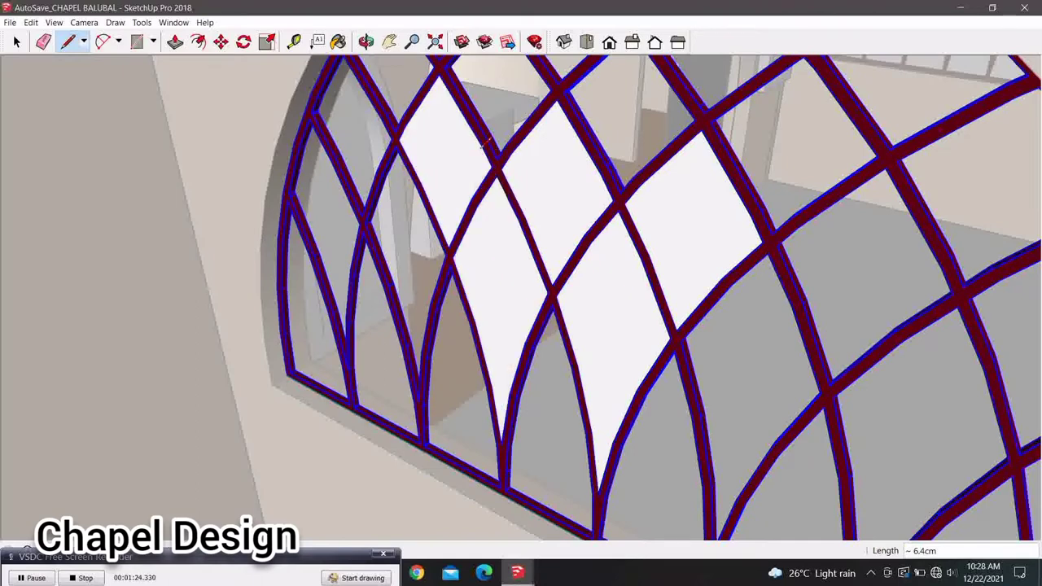
Fill the grille openings on either side of the mullion with faces
mouse_move(444, 204)
middle_down()
mouse_move(432, 263)
mouse_move(464, 279)
mouse_move(437, 274)
mouse_move(438, 289)
middle_up()
scroll(438, 289, up, 5)
scroll(437, 289, down, 4)
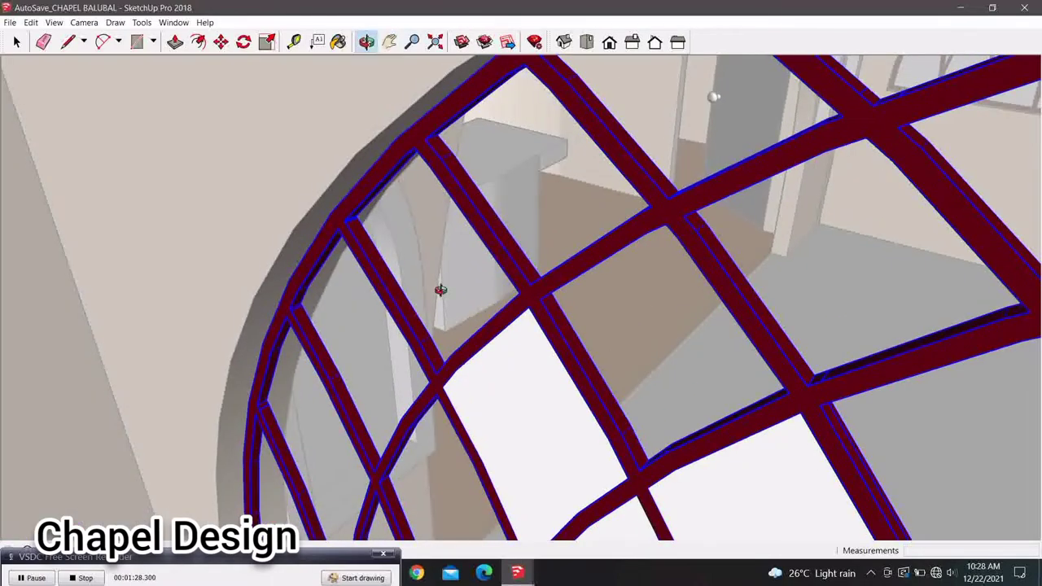
key(l)
click(519, 292)
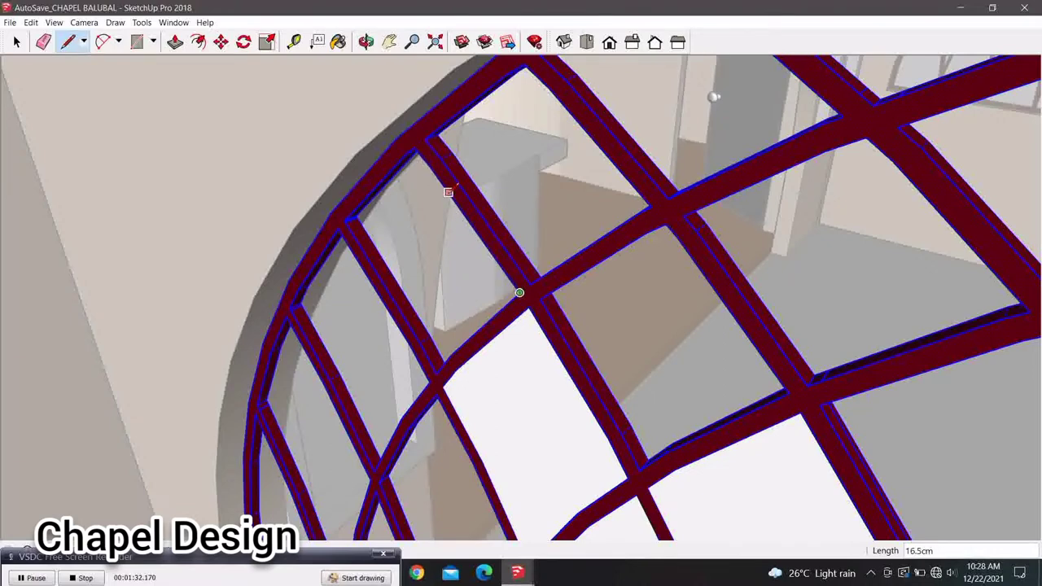
click(480, 221)
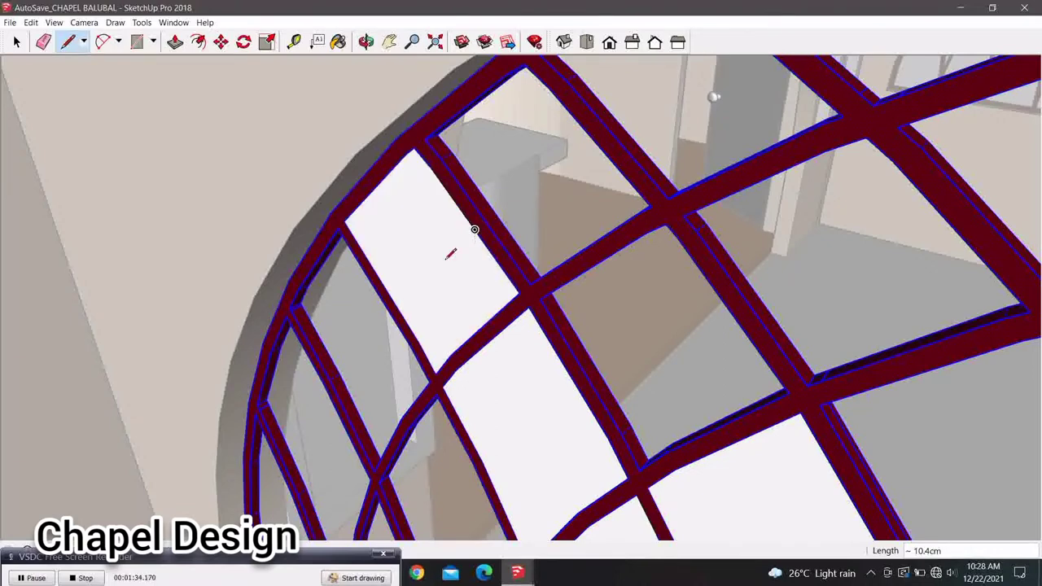
click(321, 254)
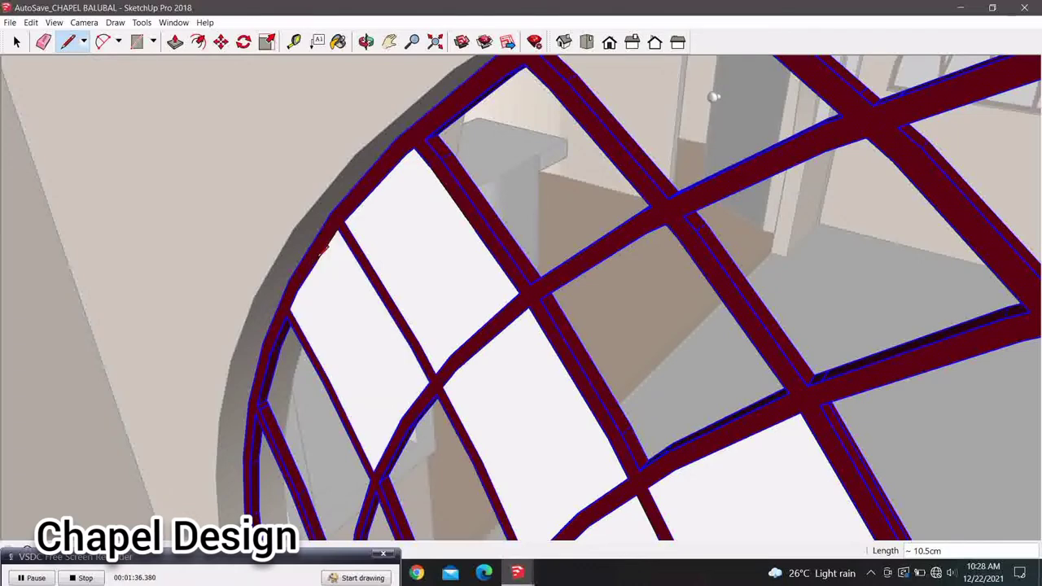
Fill the lower-left arched pane, then recenter the whole arched window in view
shift+middle_drag(323, 316, 388, 187)
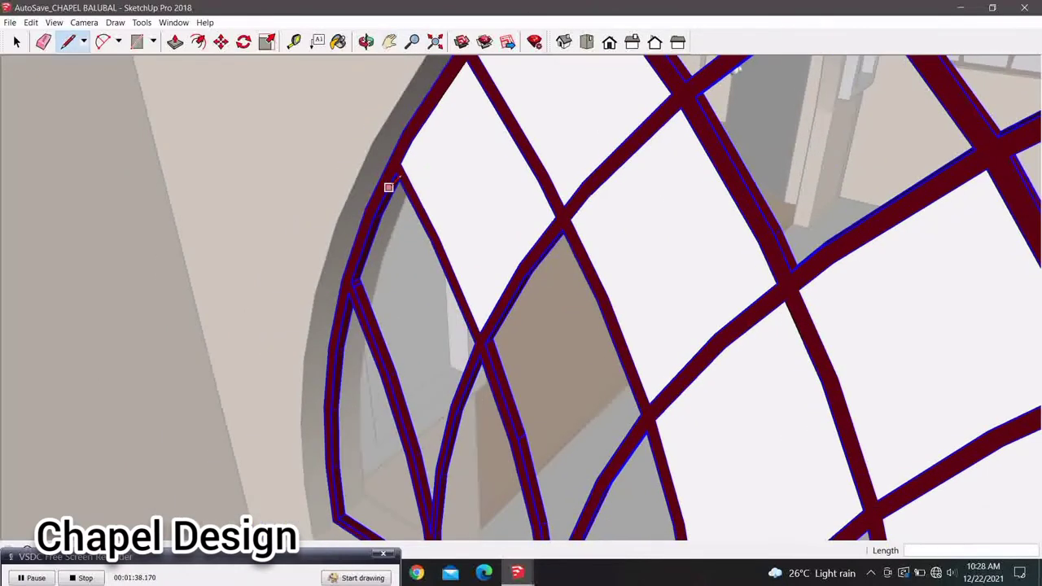
click(396, 173)
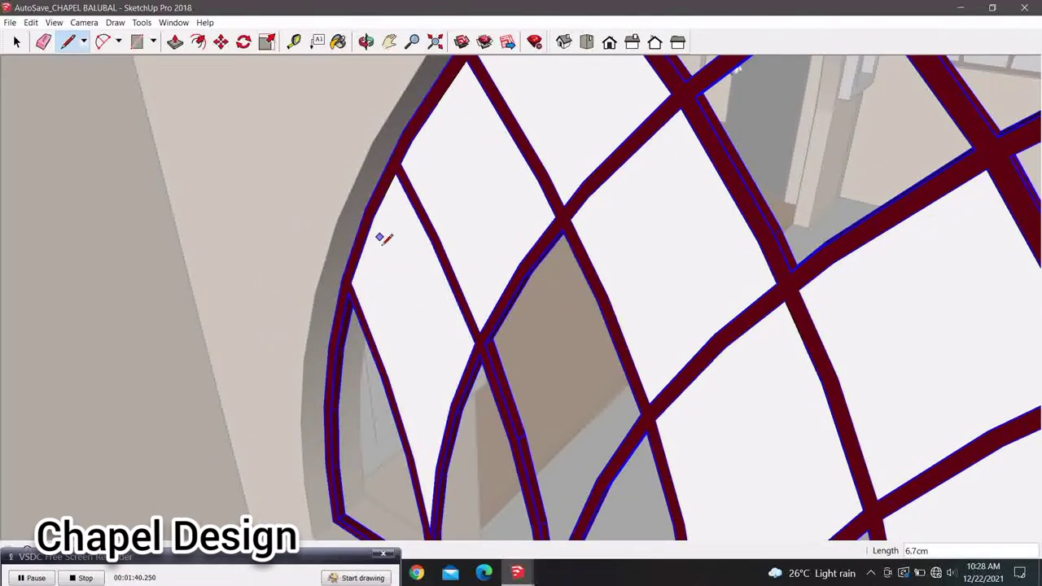
shift+middle_drag(383, 235, 416, 194)
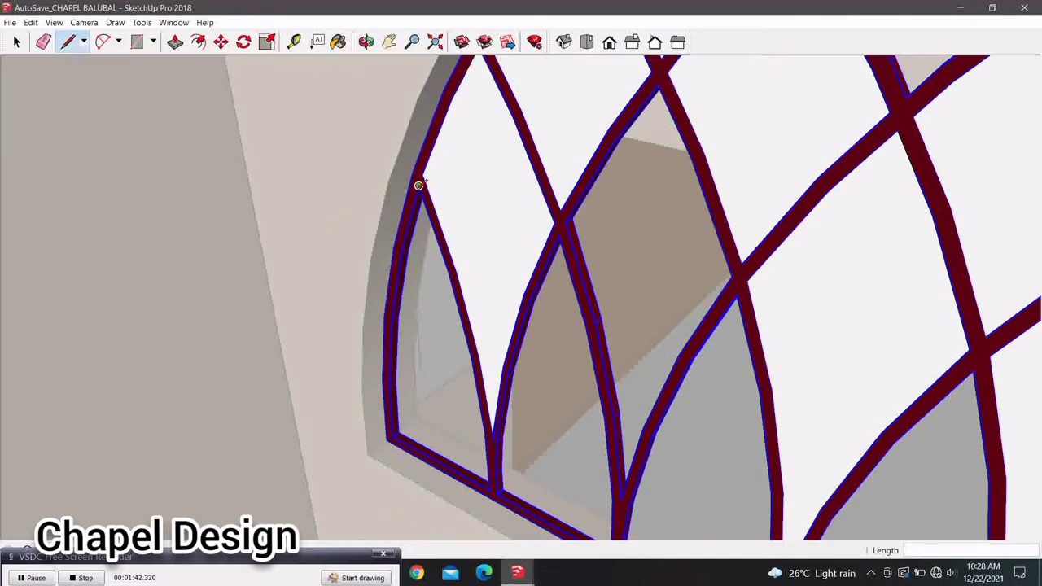
click(414, 209)
middle_drag(414, 208, 413, 282)
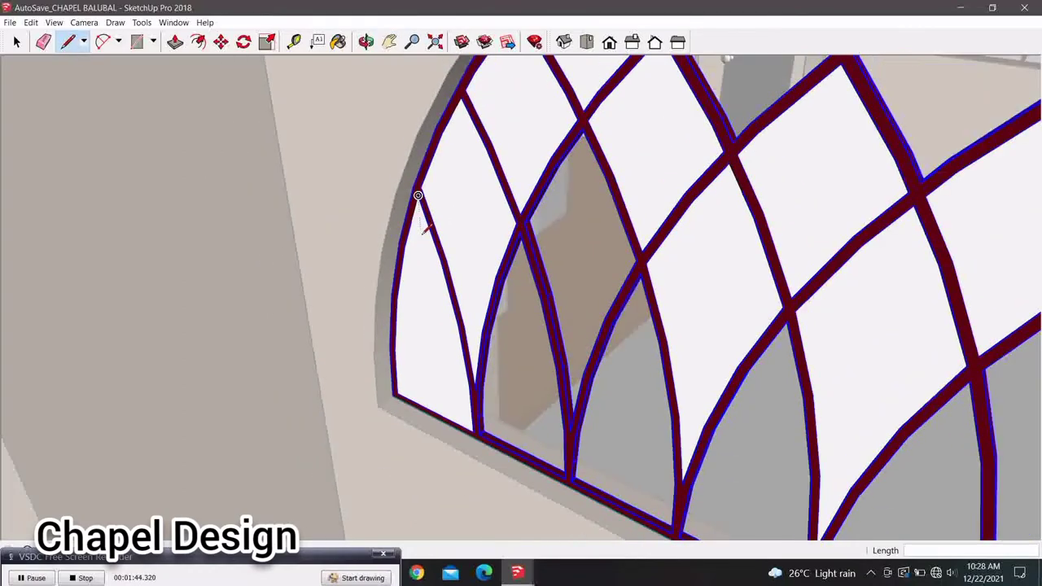
scroll(658, 244, down, 5)
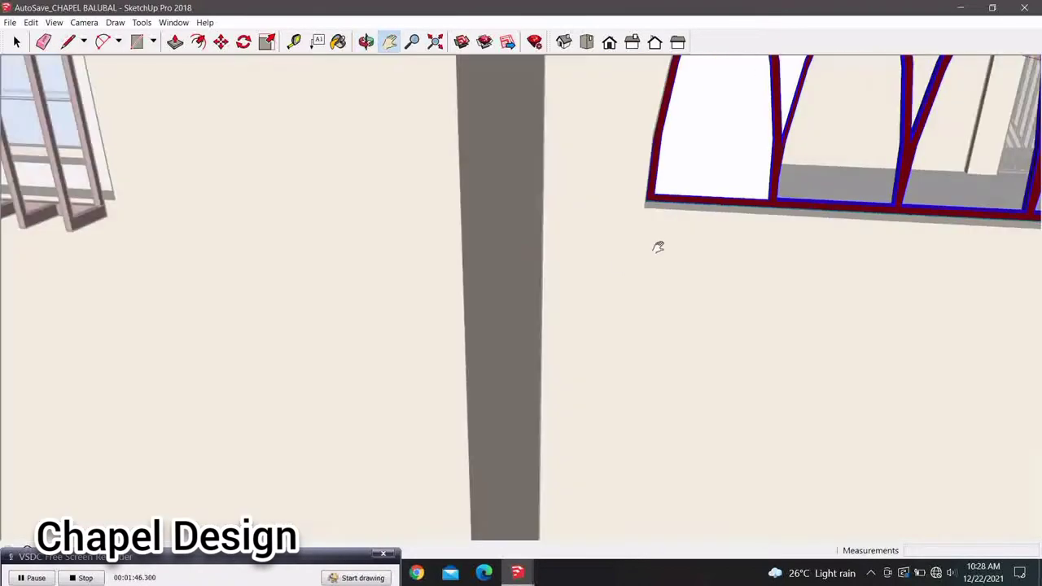
mouse_move(659, 244)
shift+middle_down()
mouse_move(346, 306)
mouse_move(440, 306)
shift+middle_up()
scroll(439, 306, up, 1)
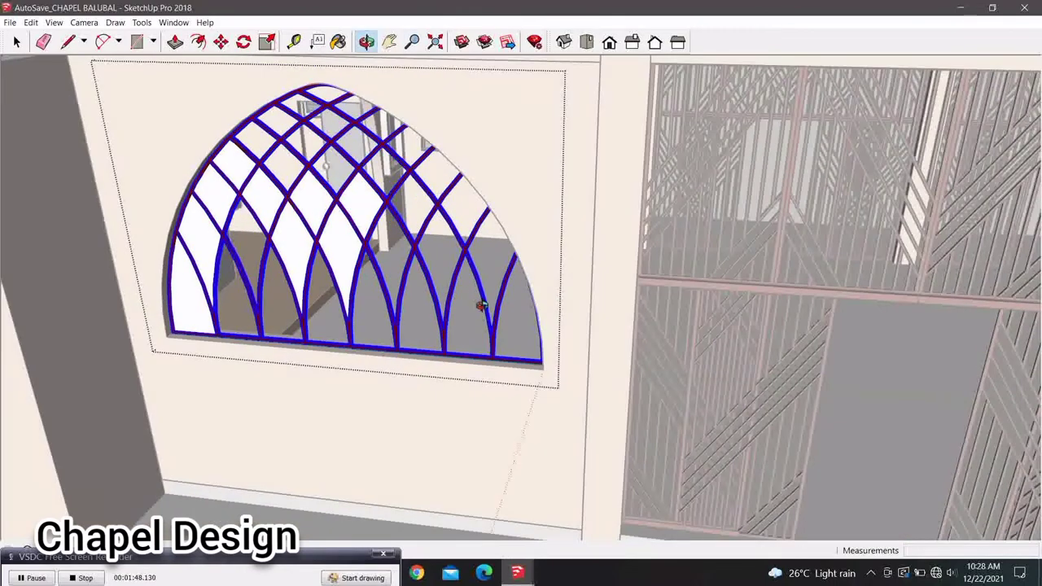
scroll(482, 302, up, 3)
scroll(399, 233, up, 2)
shift+middle_drag(355, 244, 376, 255)
scroll(376, 255, up, 1)
Draw lines at the pointed-arch intersections to fill the left arched panels with faces
key(l)
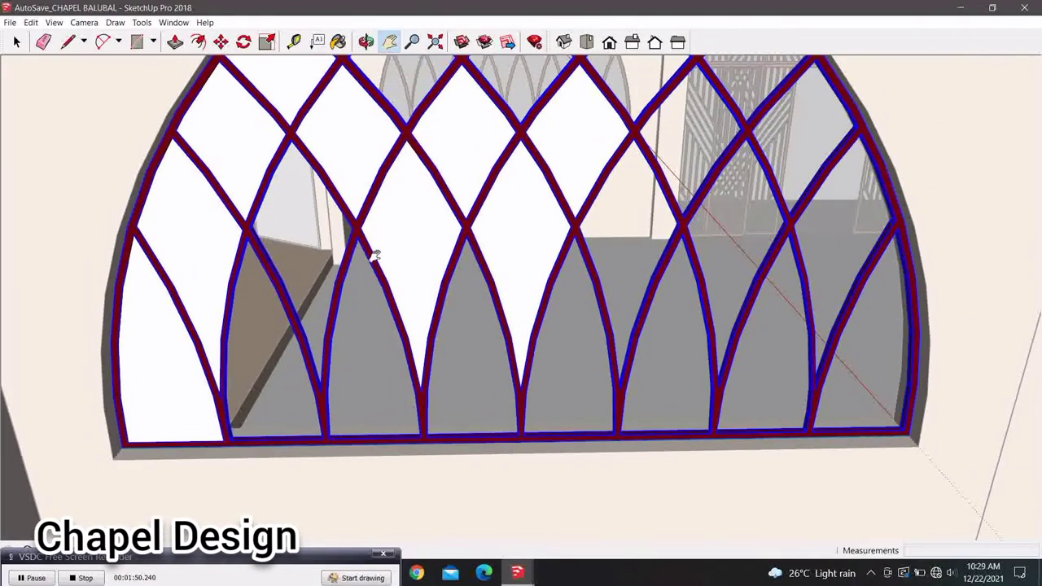
scroll(360, 246, up, 2)
click(353, 233)
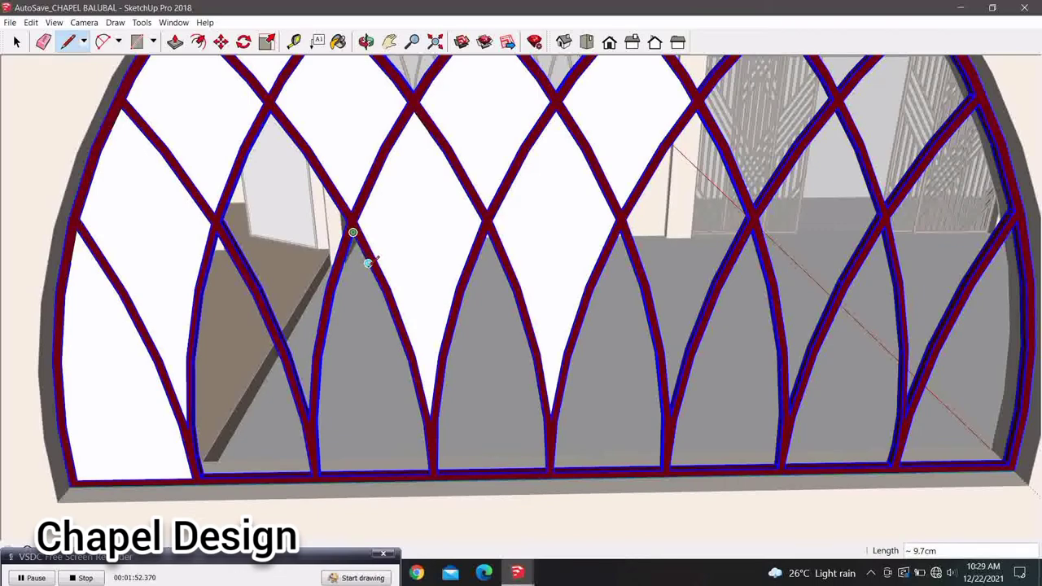
click(371, 260)
click(346, 221)
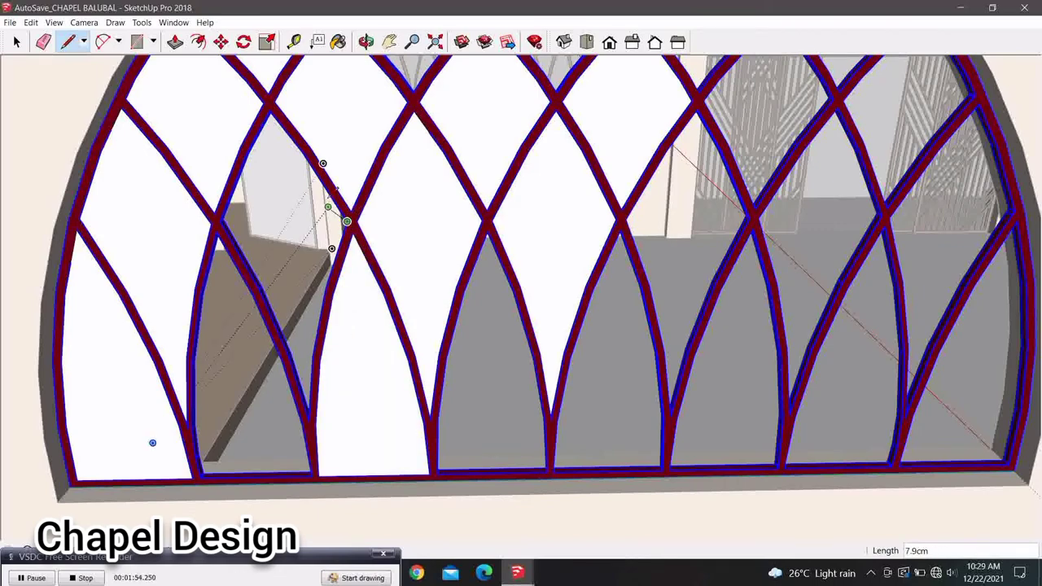
click(332, 189)
scroll(309, 277, down, 2)
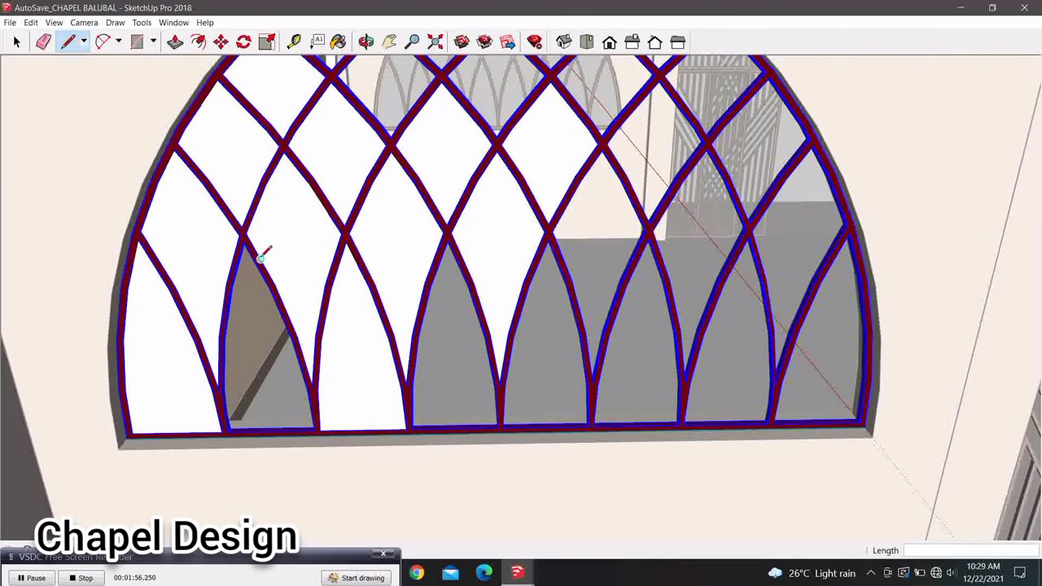
click(243, 241)
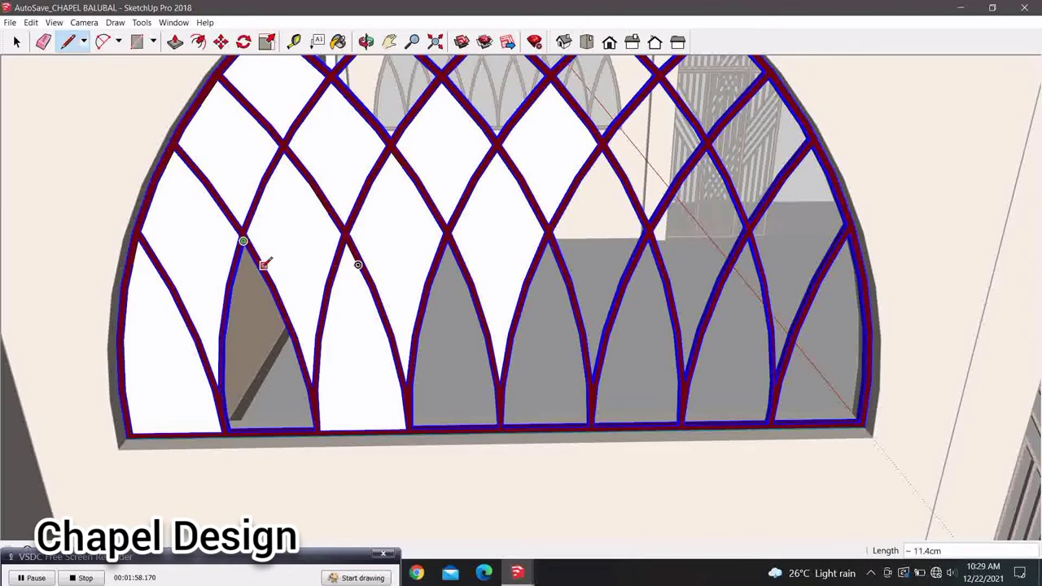
click(258, 265)
scroll(262, 268, down, 1)
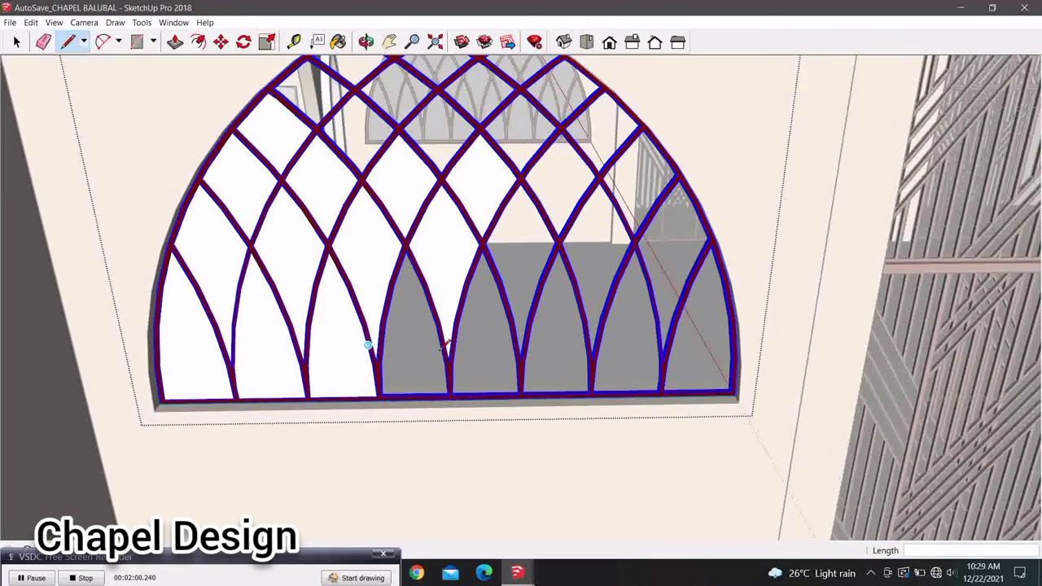
scroll(382, 361, up, 3)
Fill the second arched panel and draw the first edge along the bottom rail
click(351, 447)
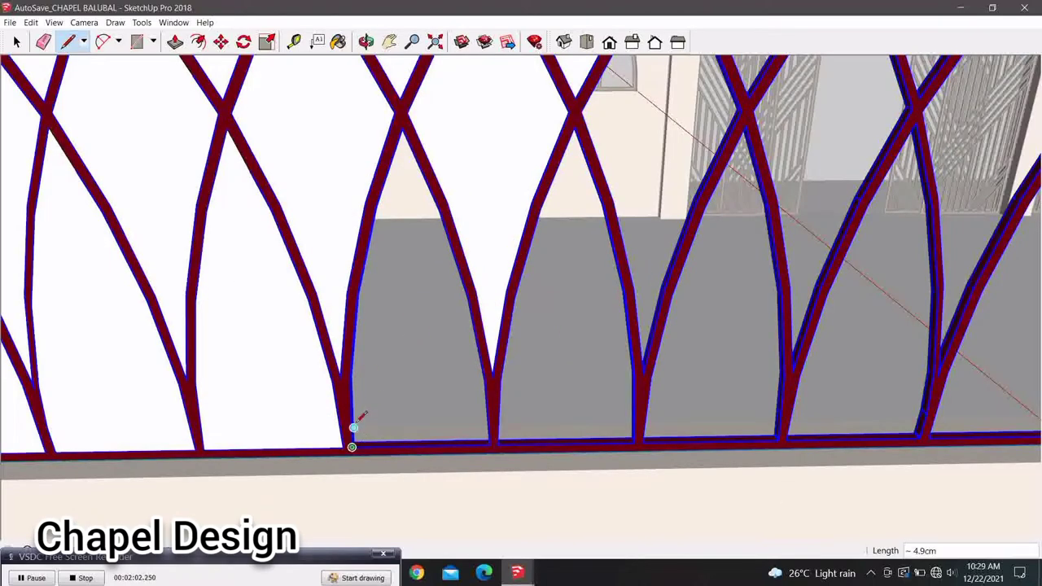
click(351, 419)
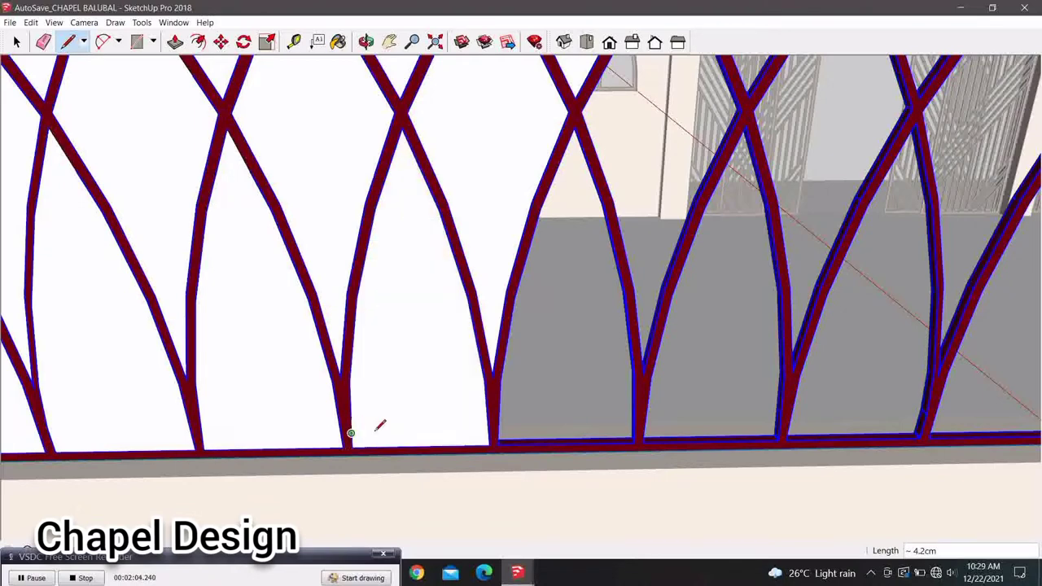
scroll(440, 440, down, 1)
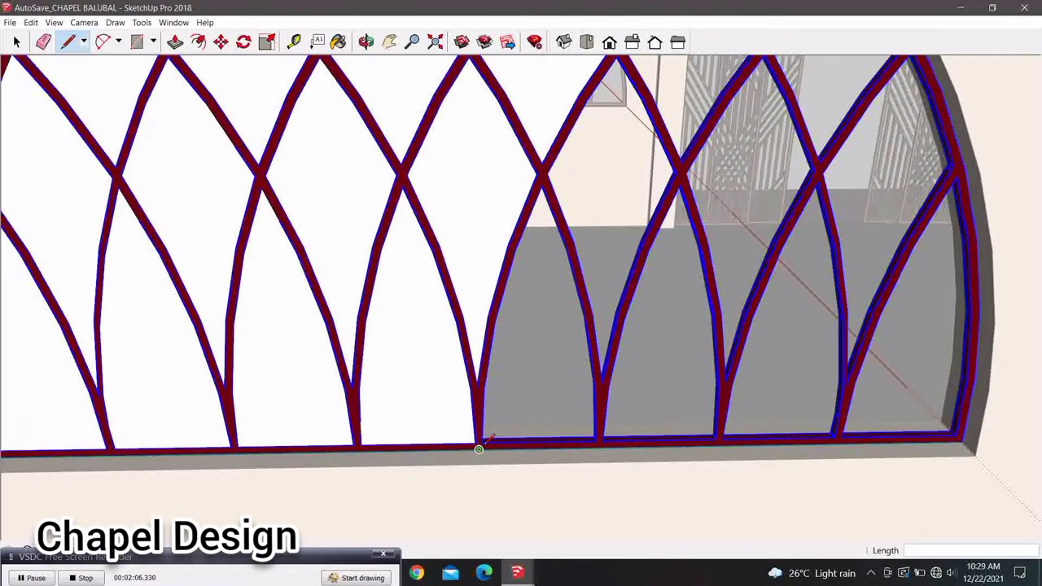
click(482, 442)
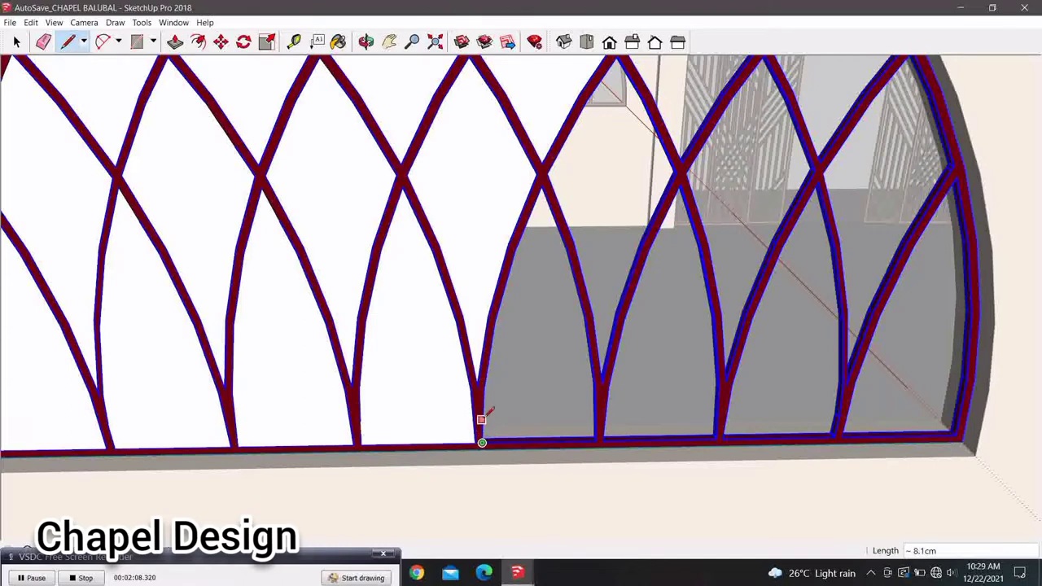
key(Escape)
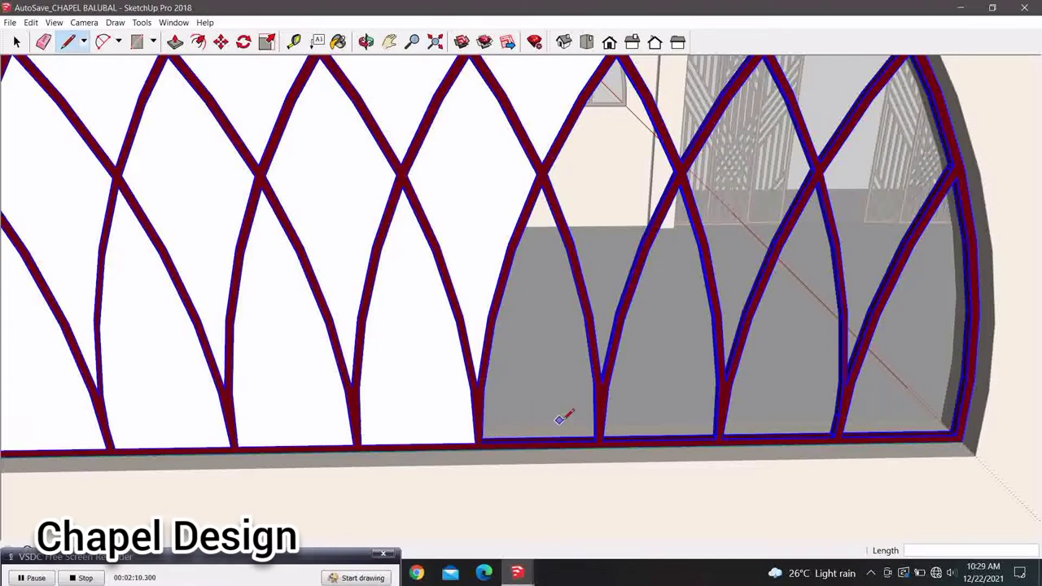
click(482, 442)
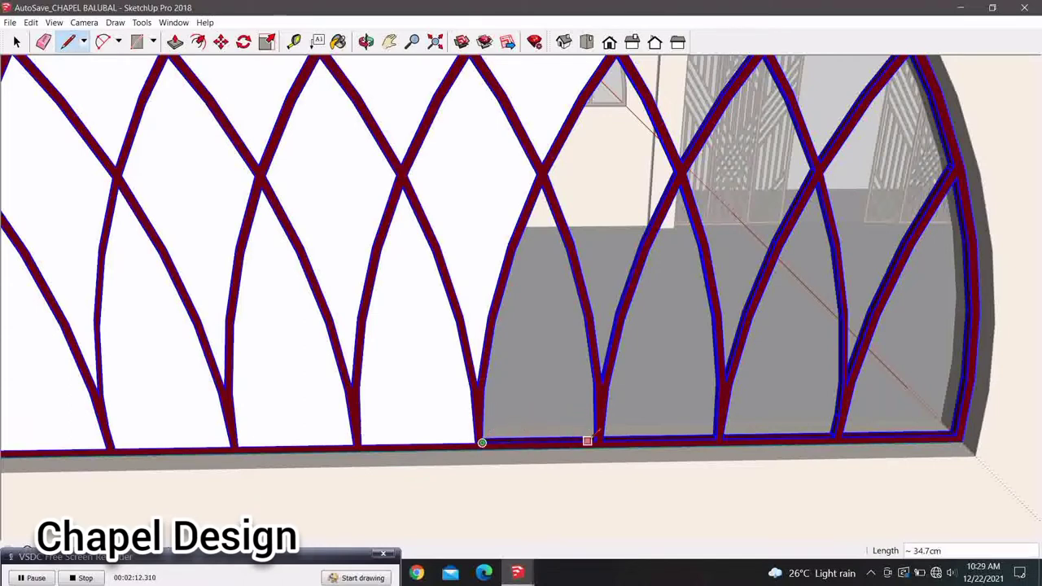
click(599, 441)
Continue lines along the bottom rail to close the remaining right-hand gaps into faces
shift+middle_drag(575, 426, 435, 421)
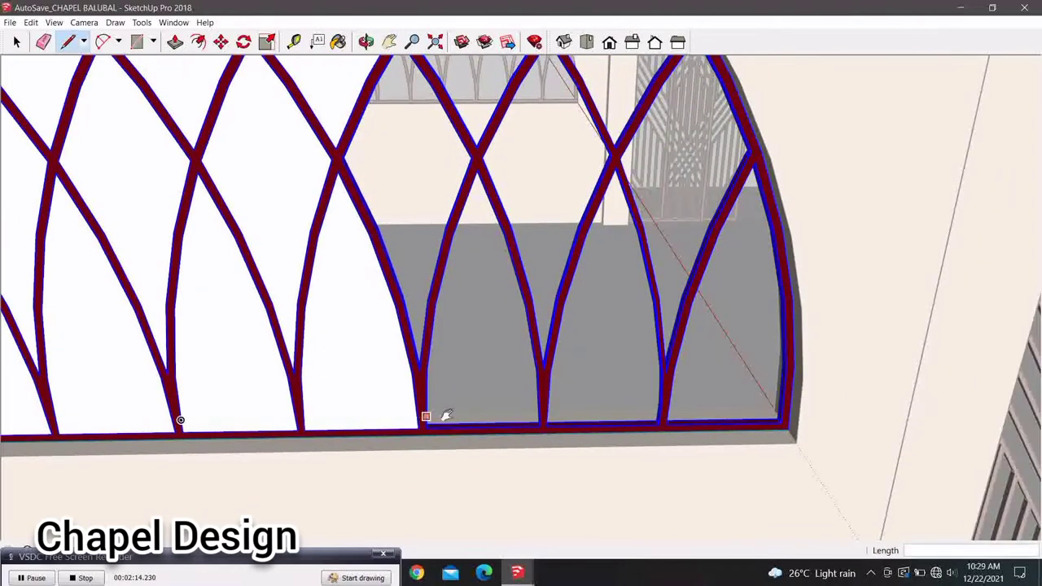
click(426, 427)
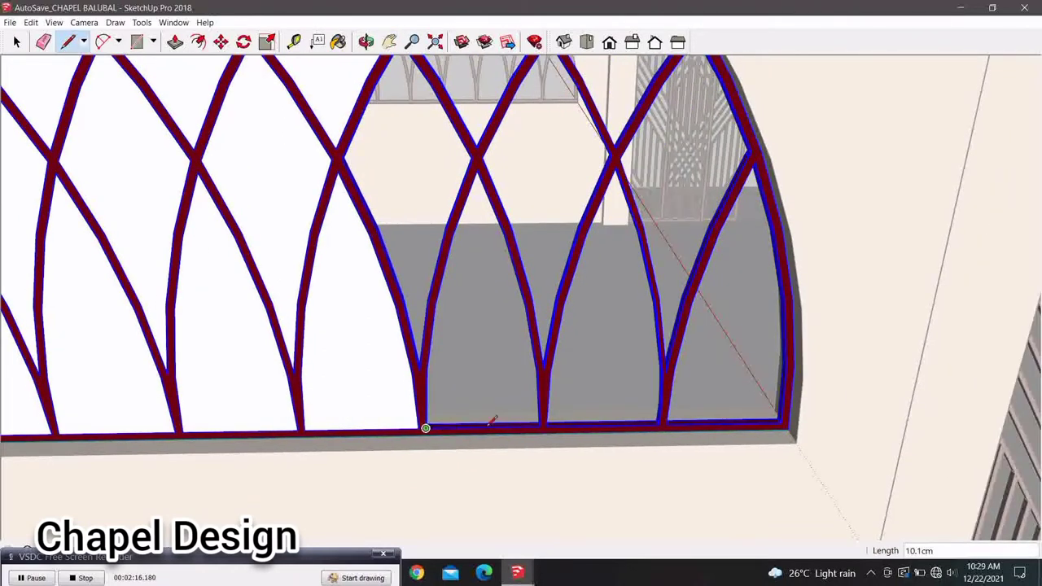
click(546, 425)
click(545, 425)
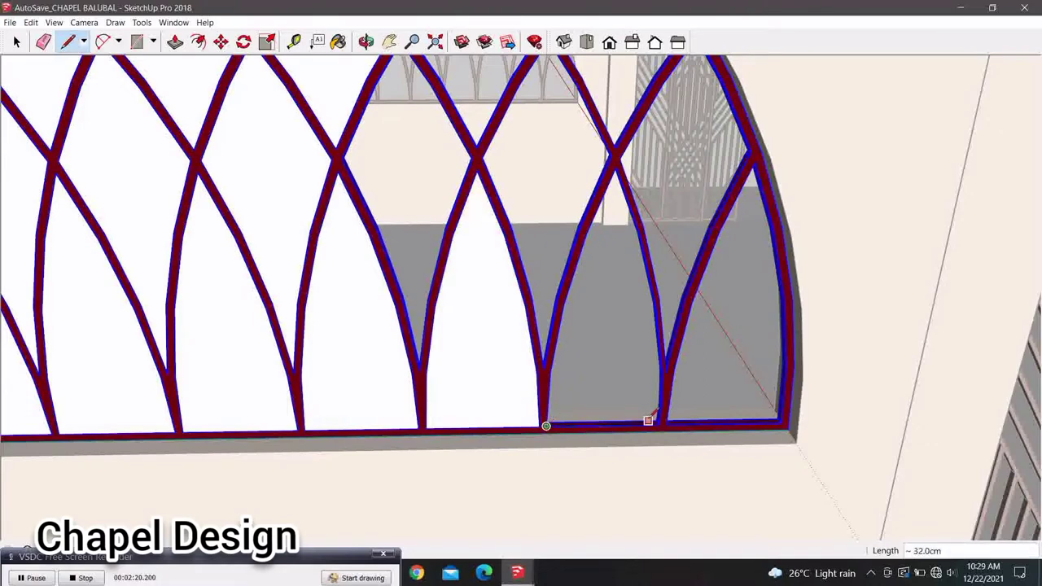
click(658, 424)
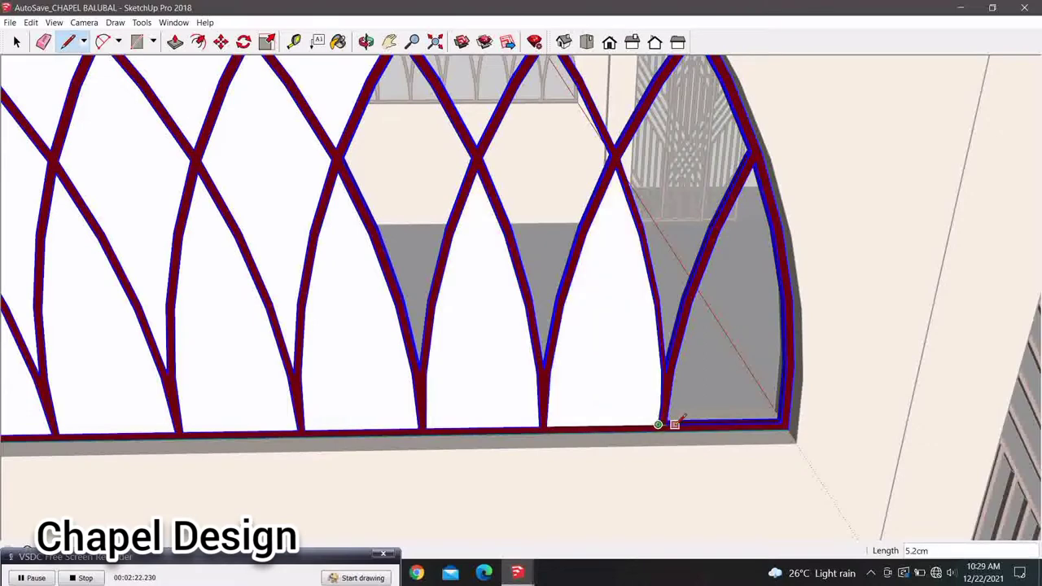
click(666, 424)
click(780, 422)
Bring the upper lattice into view and close the first grey gaps near the apex with white faces
key(h)
mouse_move(635, 290)
mouse_down()
mouse_move(510, 429)
mouse_move(469, 361)
mouse_move(485, 293)
mouse_up()
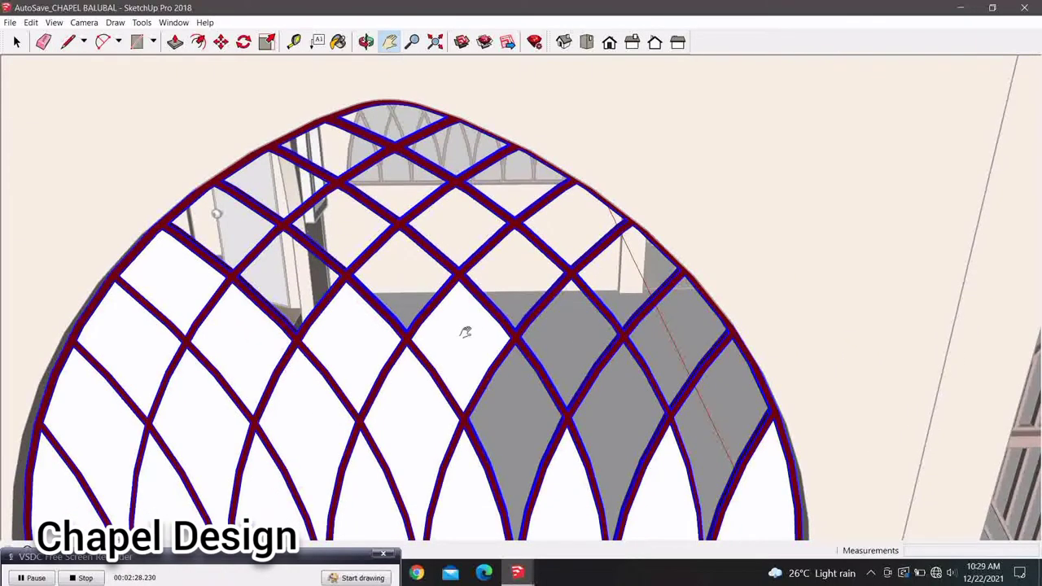
scroll(525, 421, up, 3)
scroll(484, 401, up, 3)
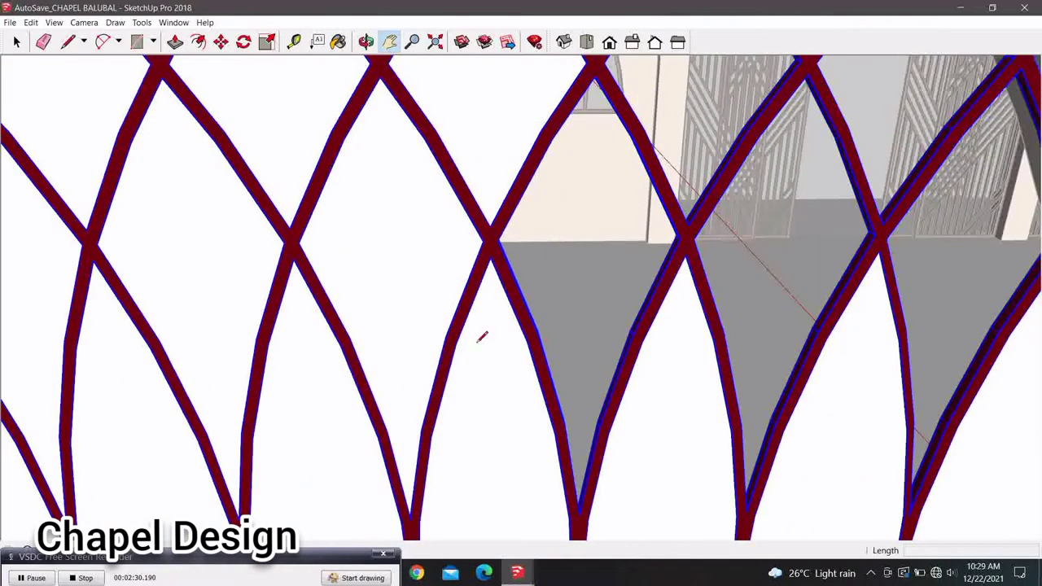
key(l)
click(497, 240)
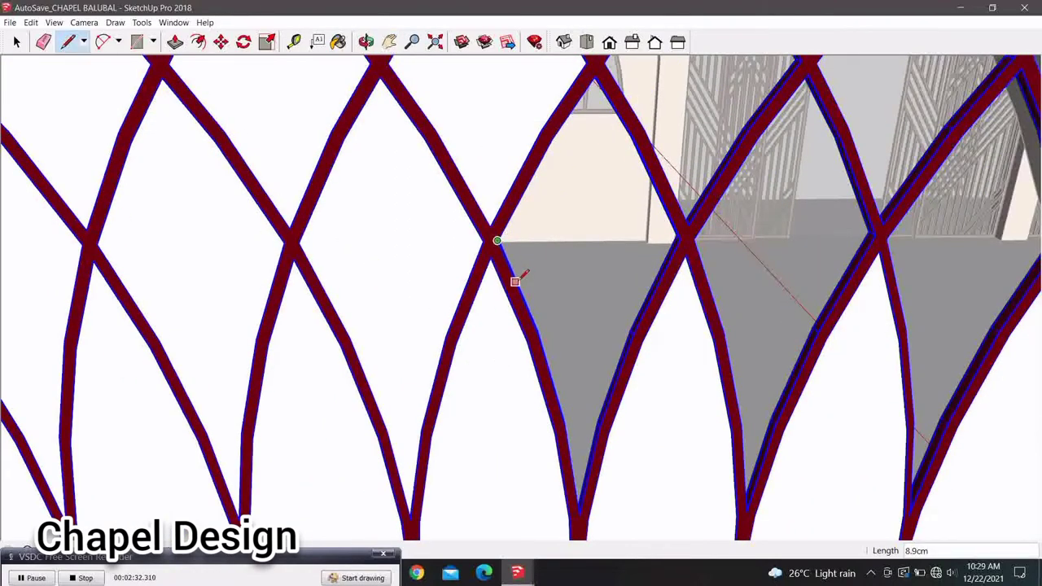
scroll(511, 285, down, 2)
mouse_move(511, 298)
shift+middle_down()
mouse_move(500, 344)
mouse_move(530, 292)
shift+middle_up()
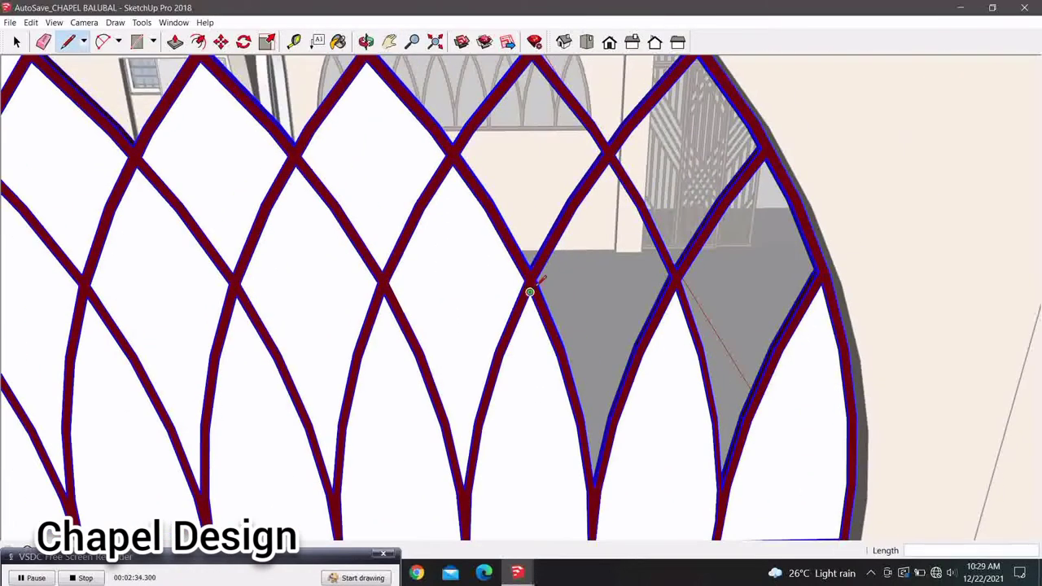
click(530, 292)
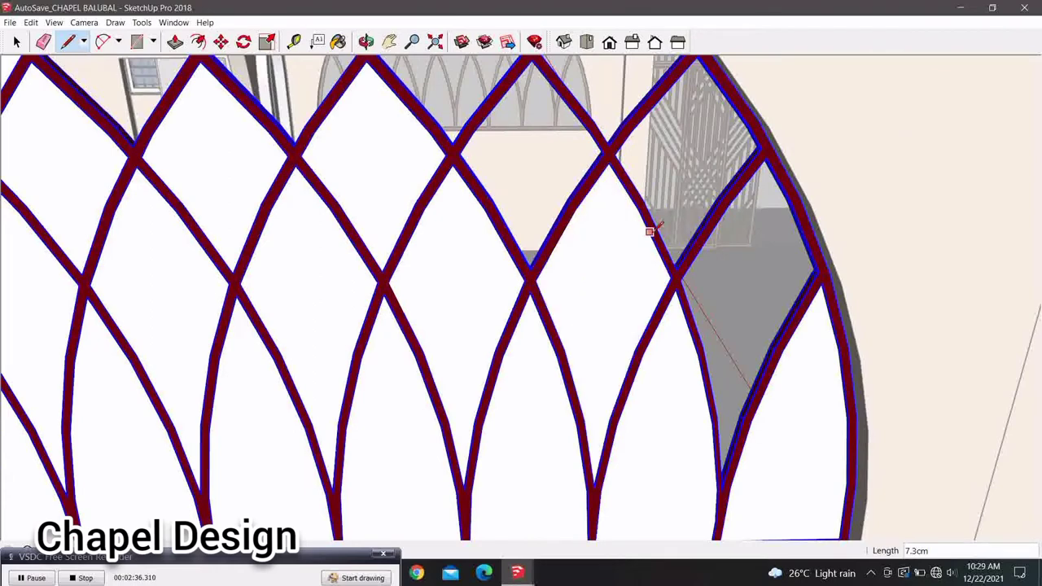
click(686, 254)
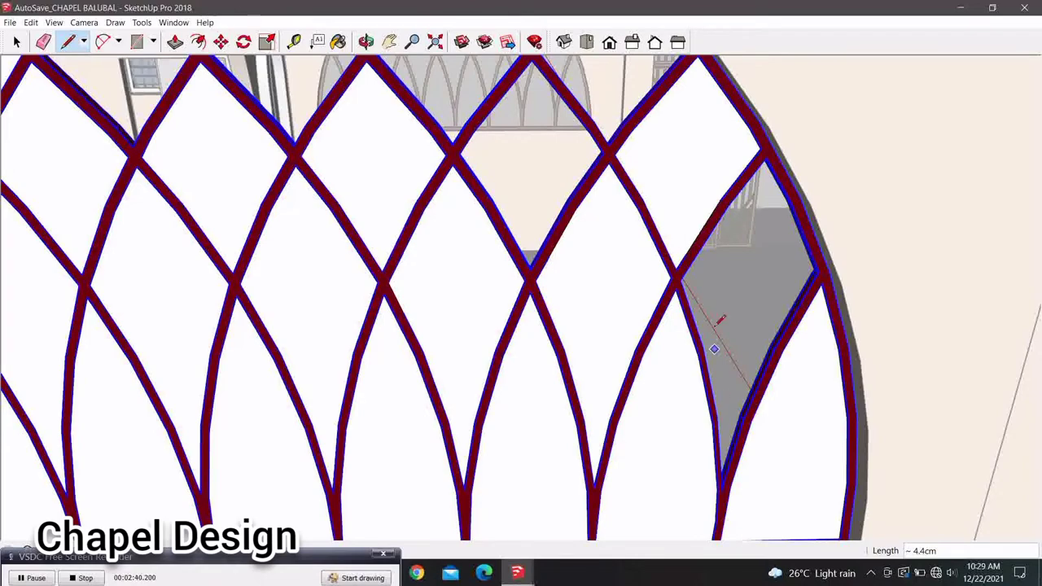
click(686, 254)
Close the triangular openings on the right side of the upper lattice into white faces
scroll(614, 301, down, 5)
scroll(593, 291, up, 1)
scroll(601, 294, up, 3)
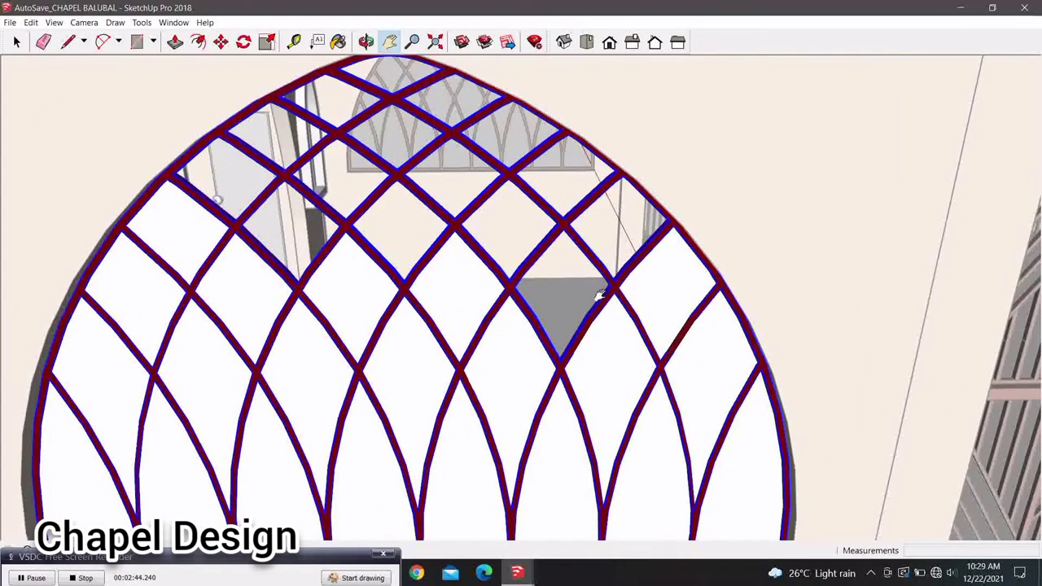
scroll(600, 296, up, 1)
scroll(609, 307, up, 1)
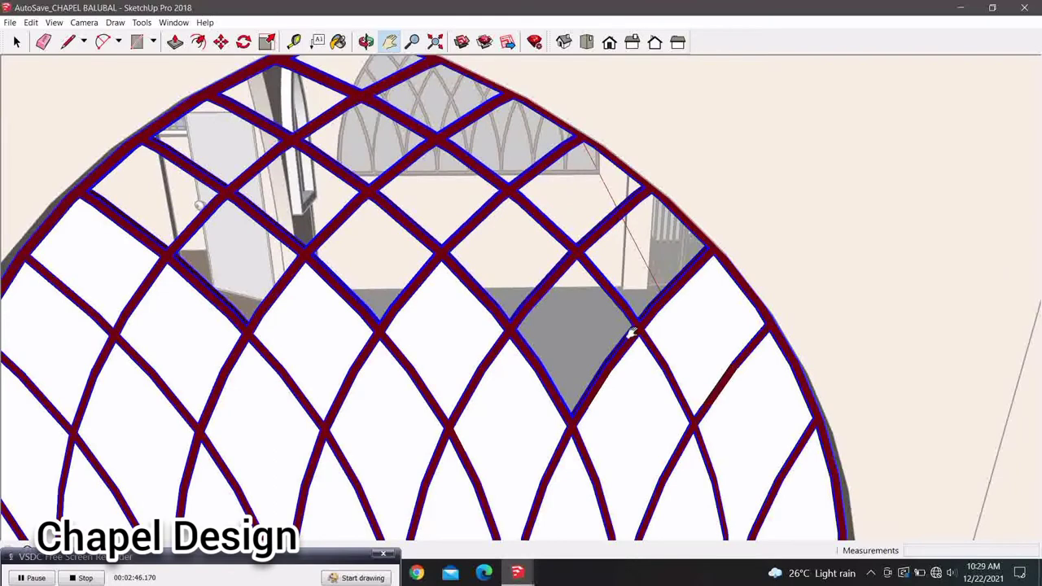
shift+middle_drag(631, 334, 632, 333)
click(639, 321)
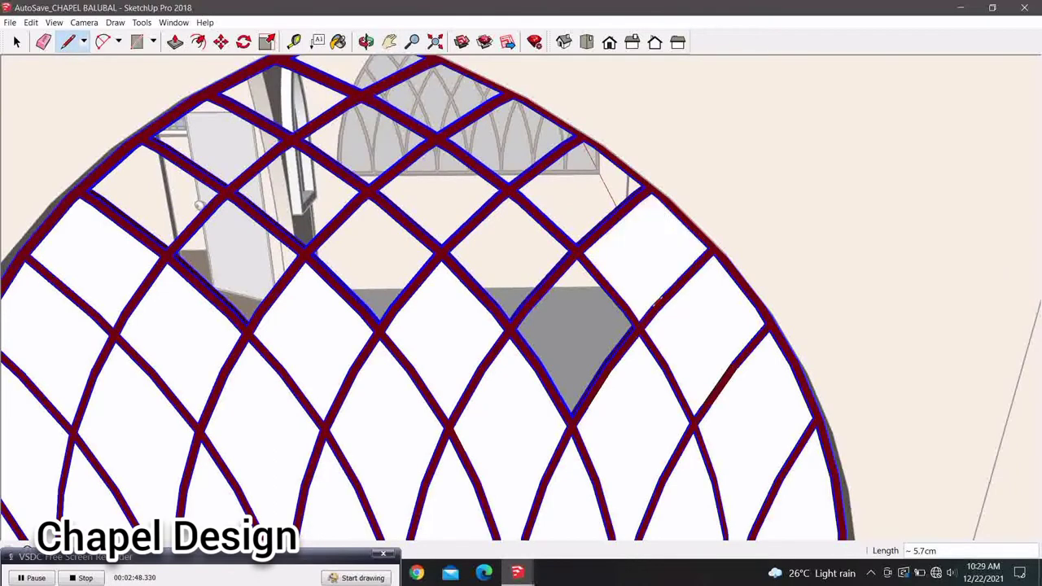
click(633, 328)
click(619, 345)
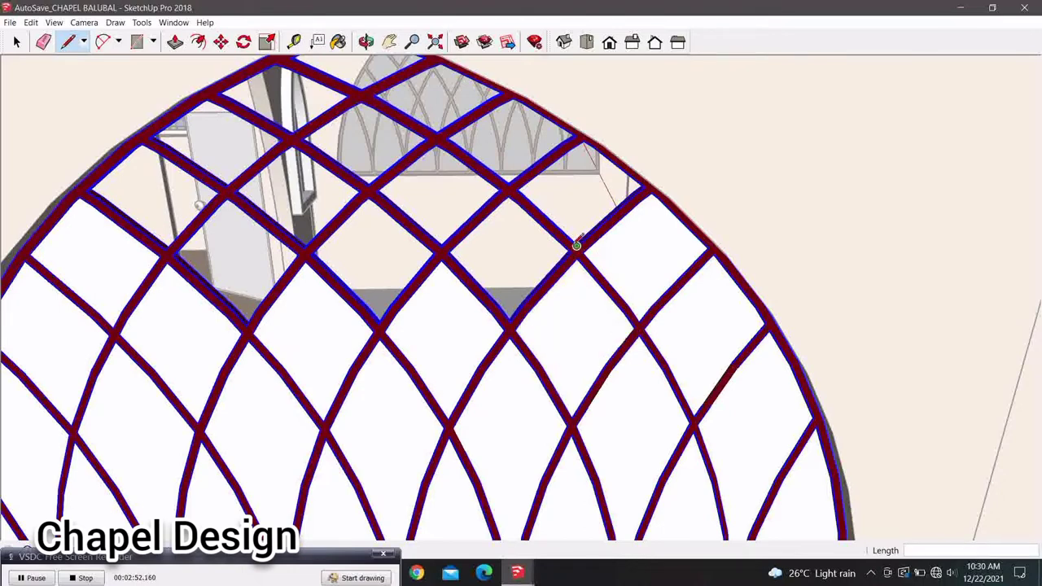
Fill the remaining top triangular gaps below the rib crossings with white faces
click(576, 244)
click(602, 225)
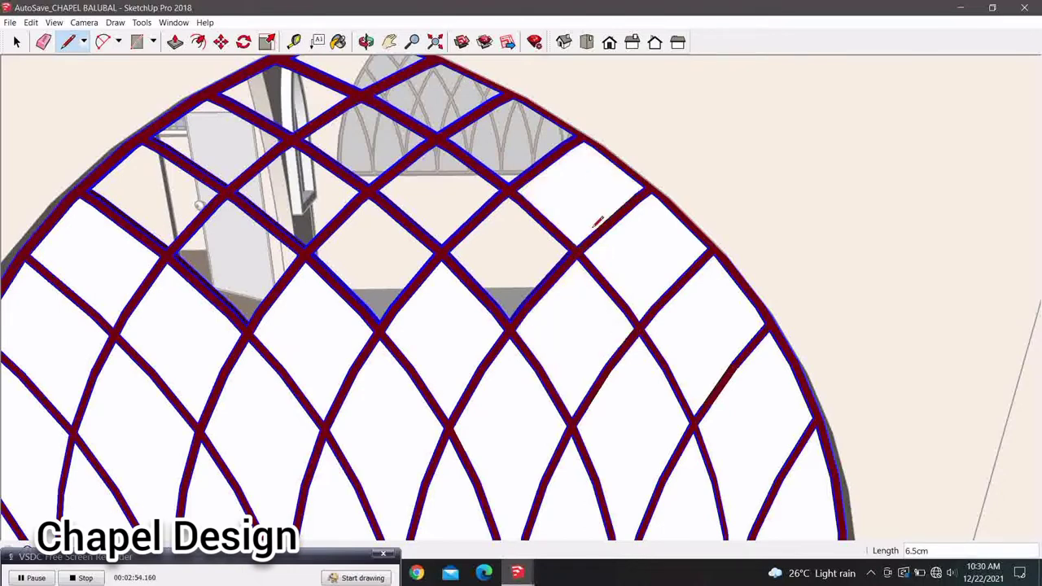
click(511, 192)
click(539, 211)
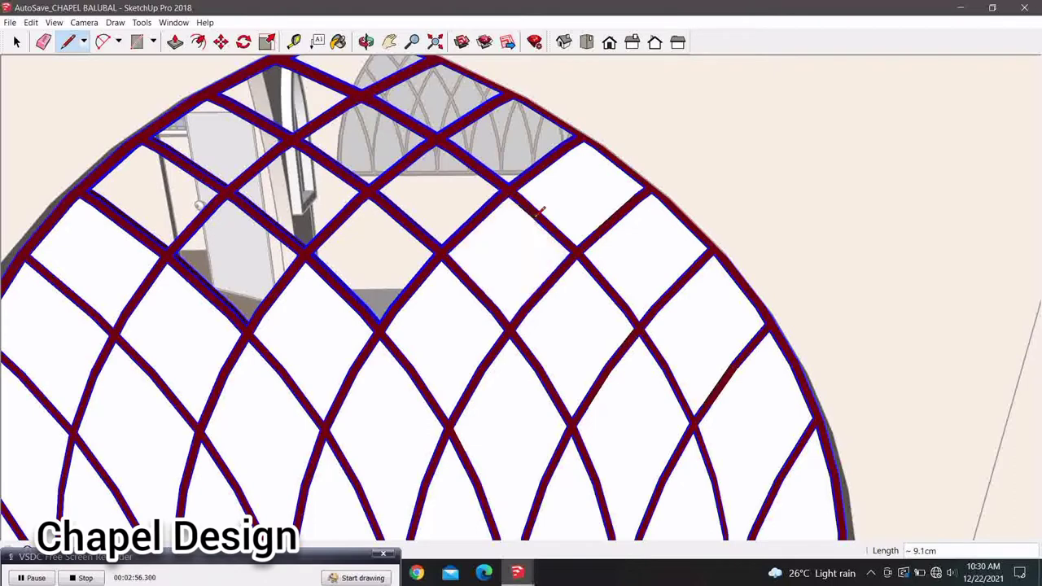
click(481, 163)
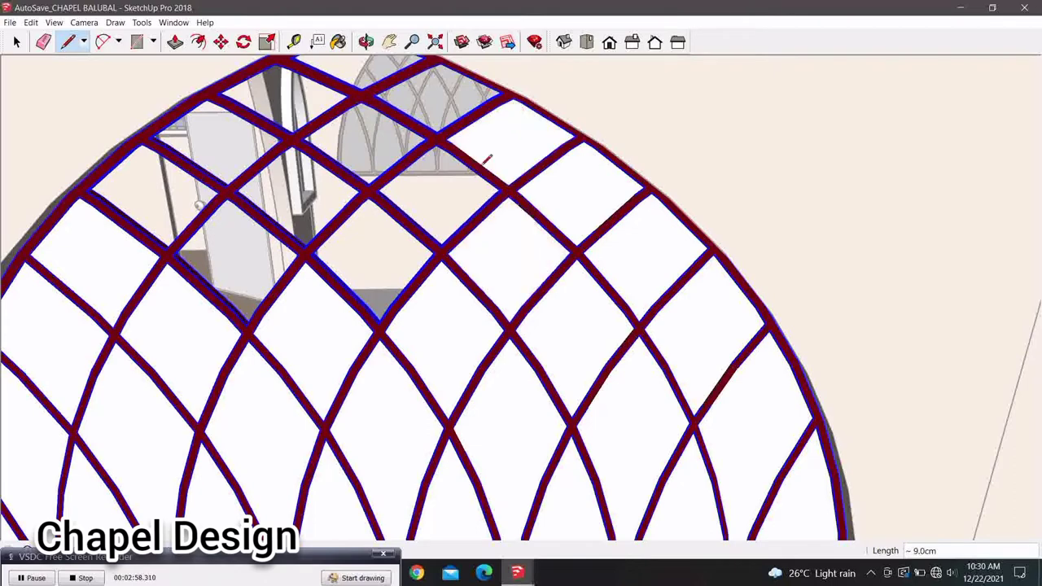
click(476, 172)
click(500, 189)
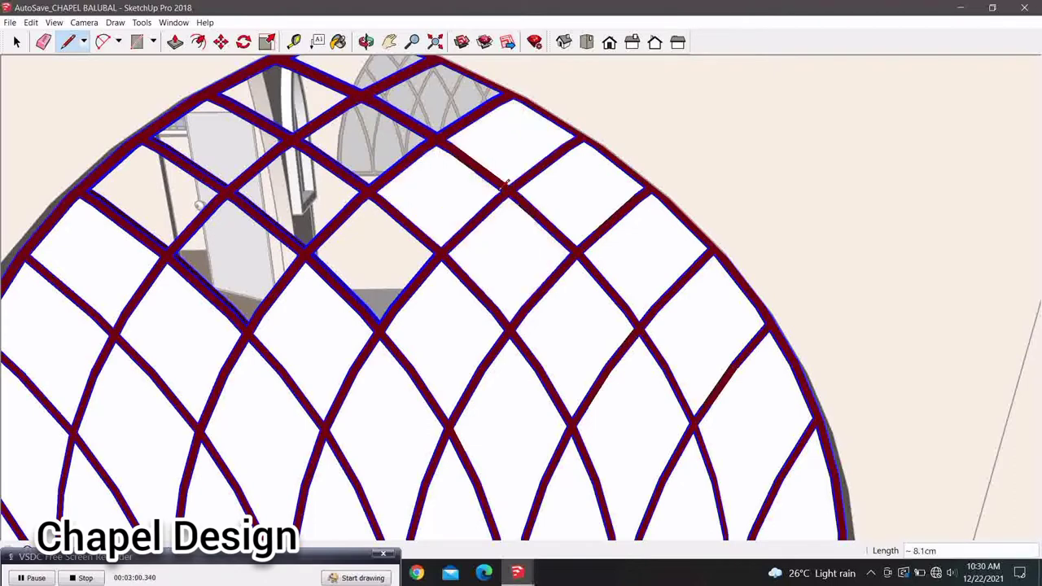
click(368, 198)
click(379, 210)
mouse_move(372, 194)
shift+middle_down()
mouse_move(449, 338)
mouse_move(414, 232)
mouse_move(346, 231)
shift+middle_up()
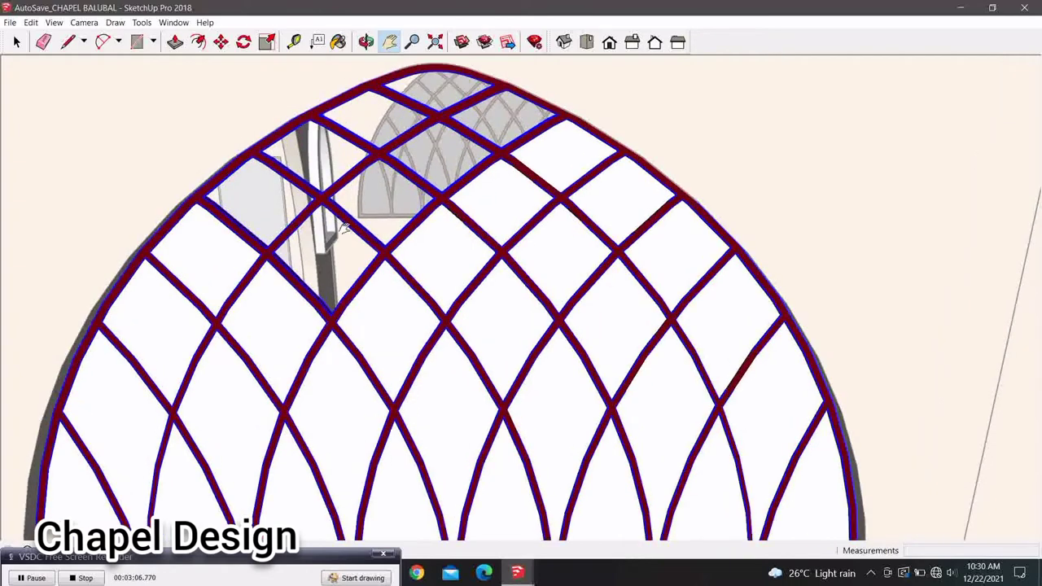
Close the top panel and the upper-left panel of the arch into white faces
click(438, 111)
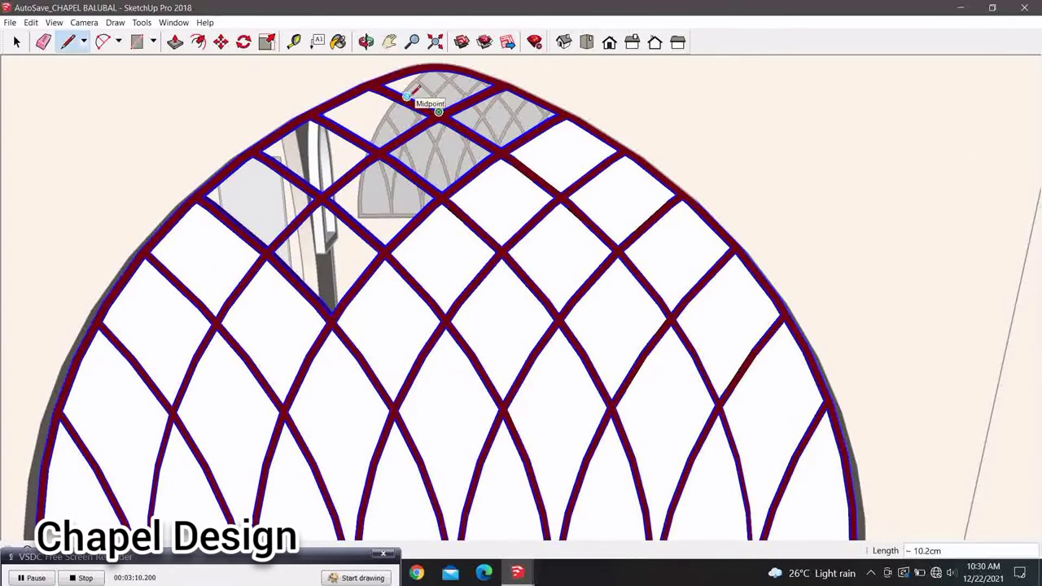
click(406, 96)
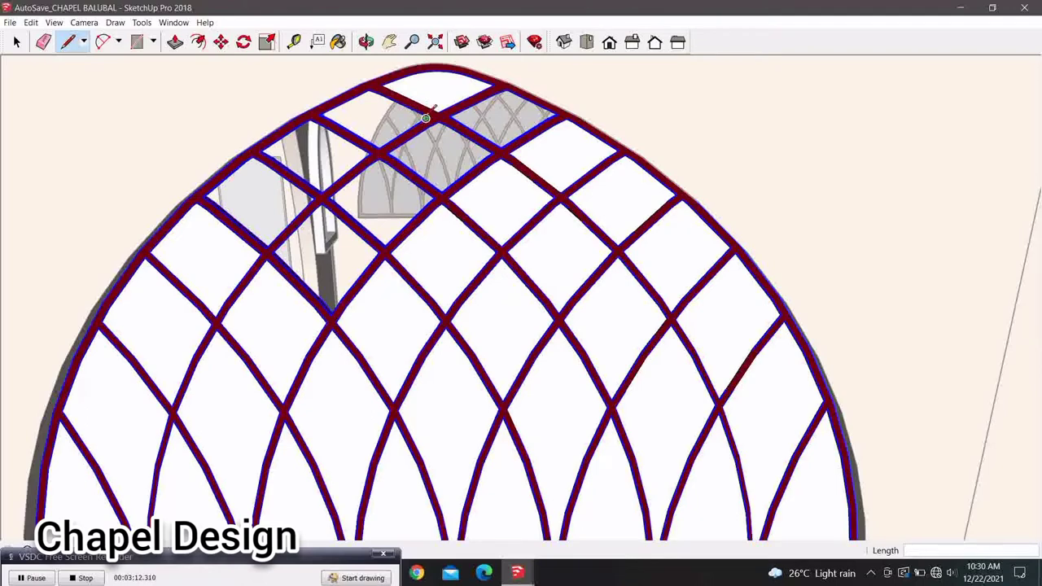
click(426, 116)
click(389, 141)
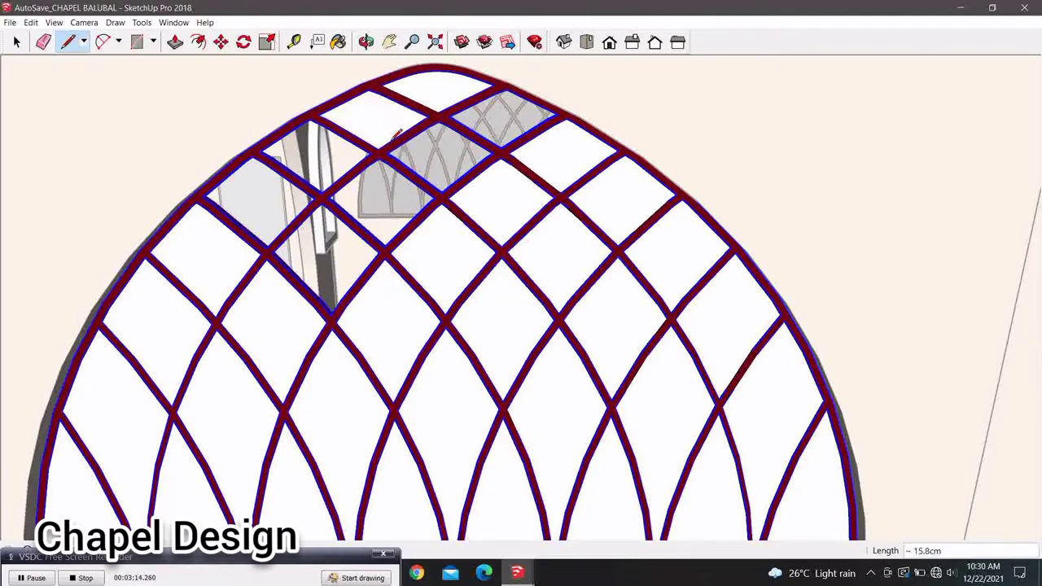
click(336, 181)
scroll(341, 180, up, 3)
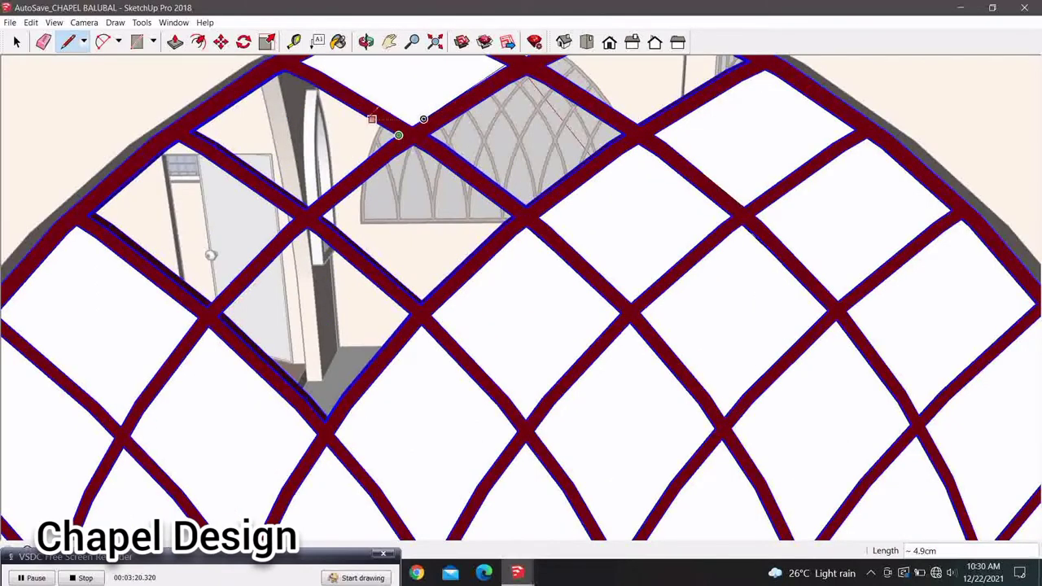
click(398, 134)
Fill the further upper-left and lower-left lattice panels with faces
click(294, 218)
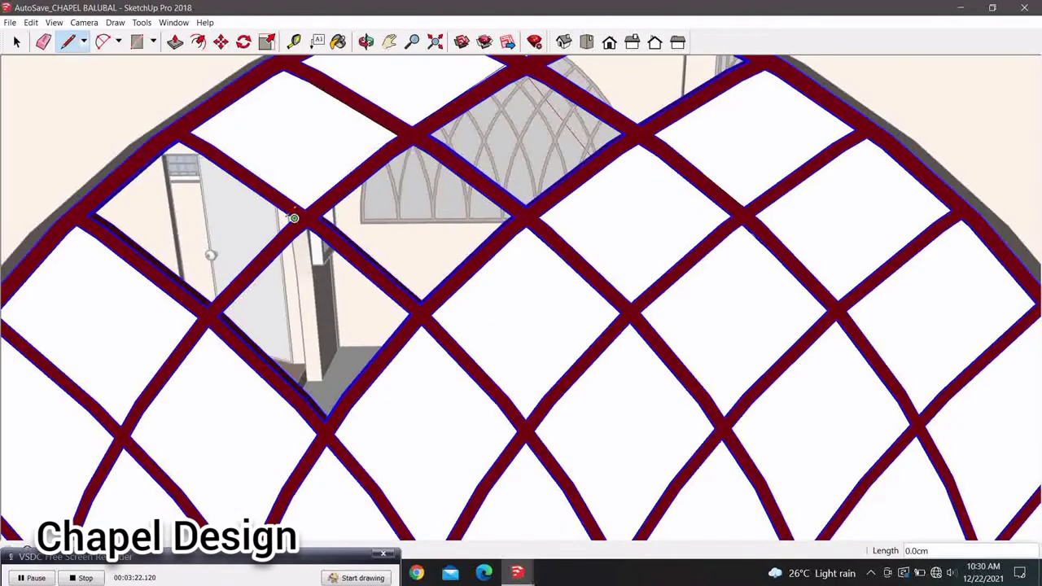
click(261, 195)
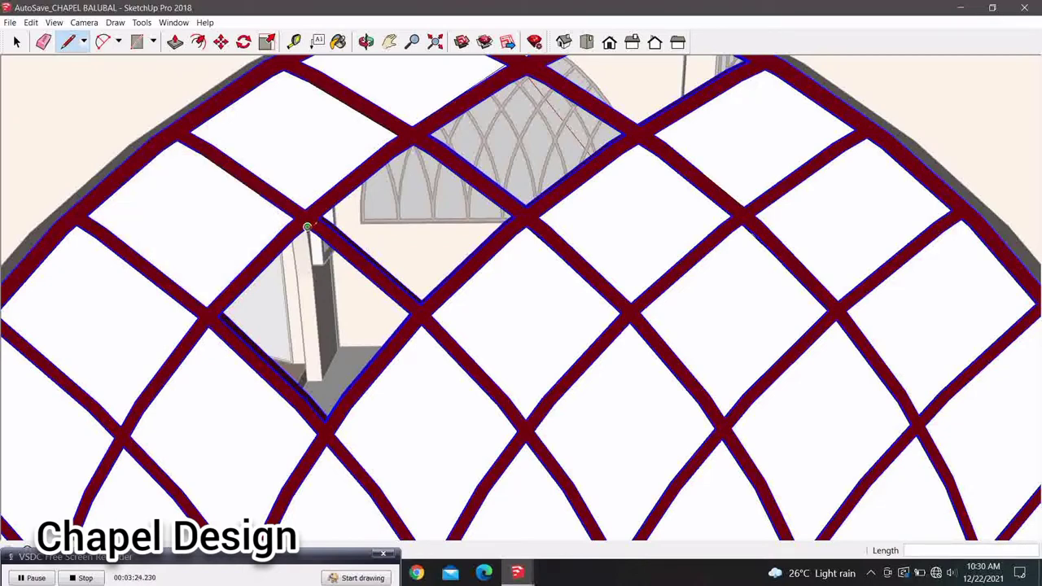
click(307, 227)
click(329, 225)
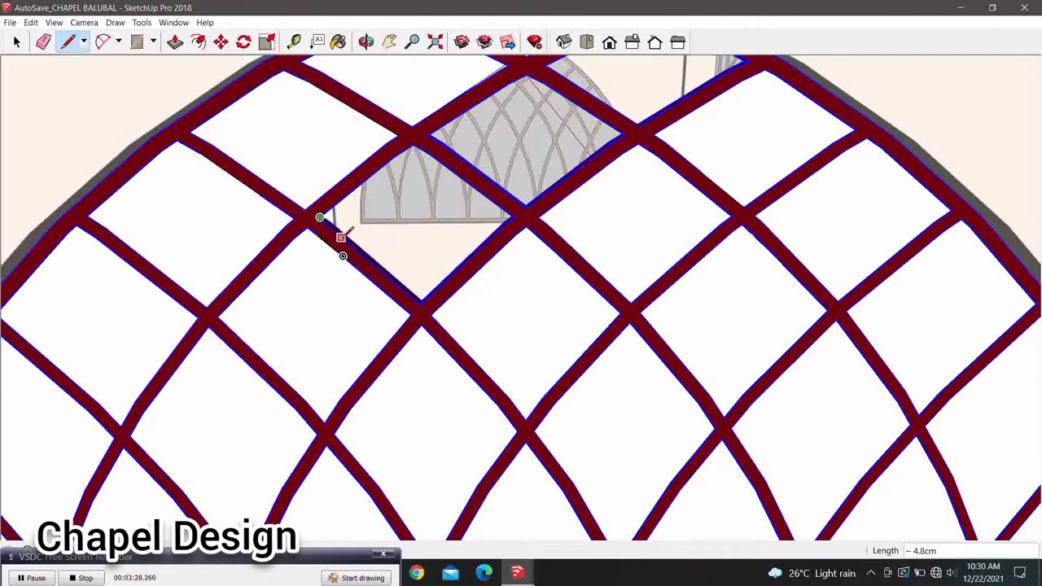
click(342, 237)
scroll(343, 236, down, 2)
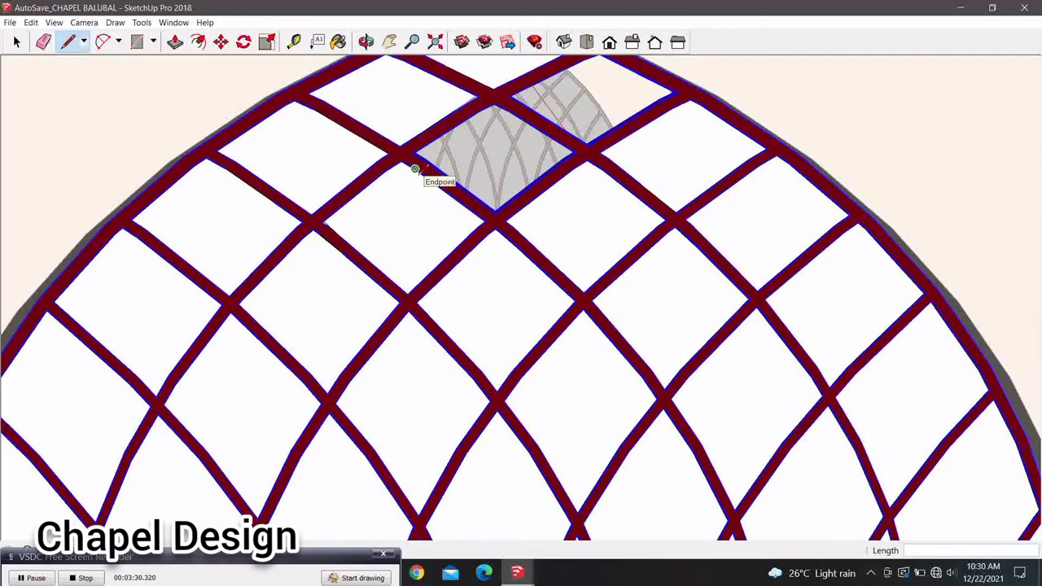
Undo the stray face, close the diamond and final grey panel, then orbit out to the chapel
key(ctrl+z)
click(407, 294)
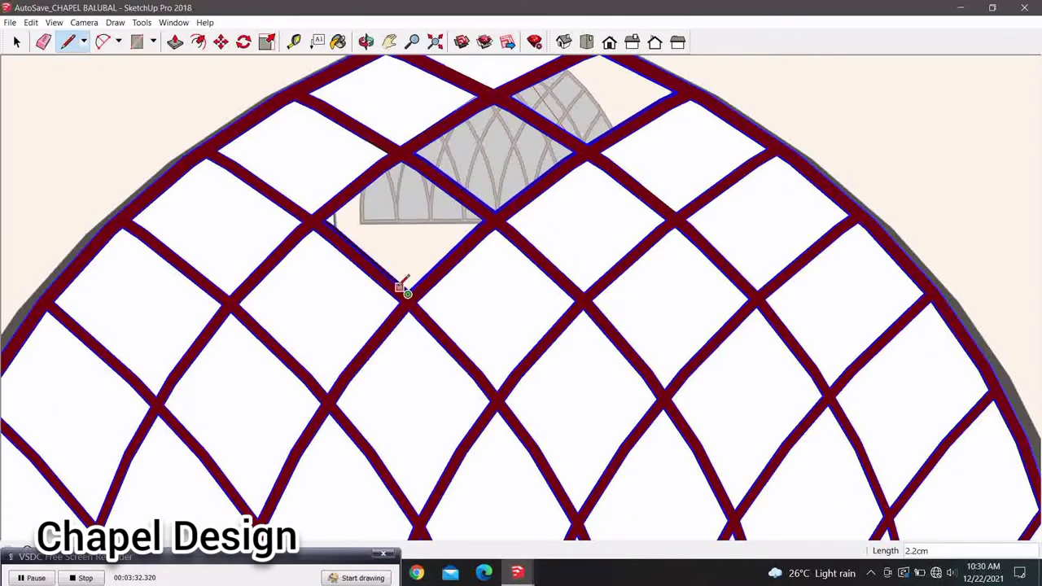
click(393, 282)
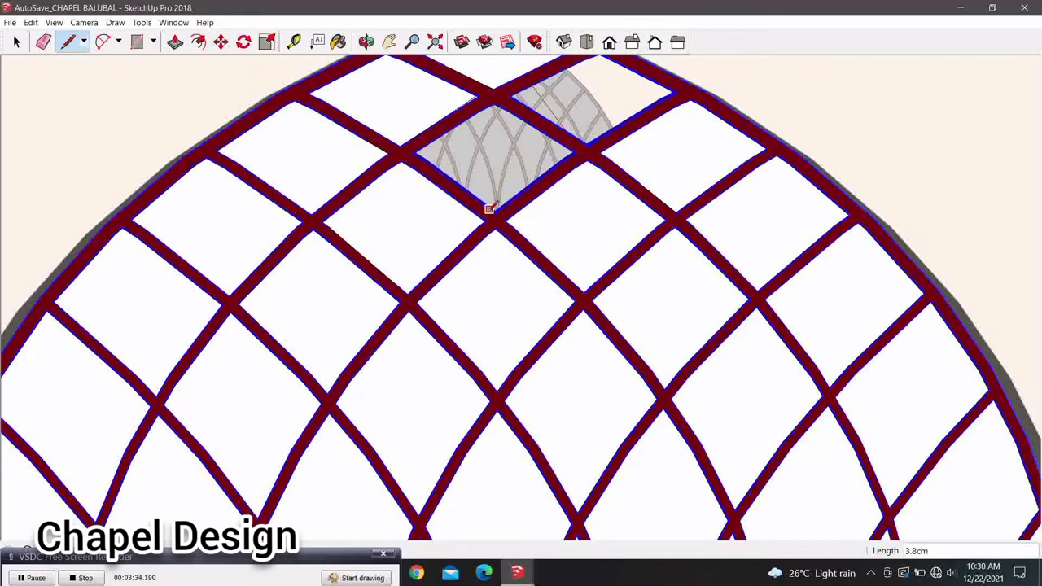
click(495, 212)
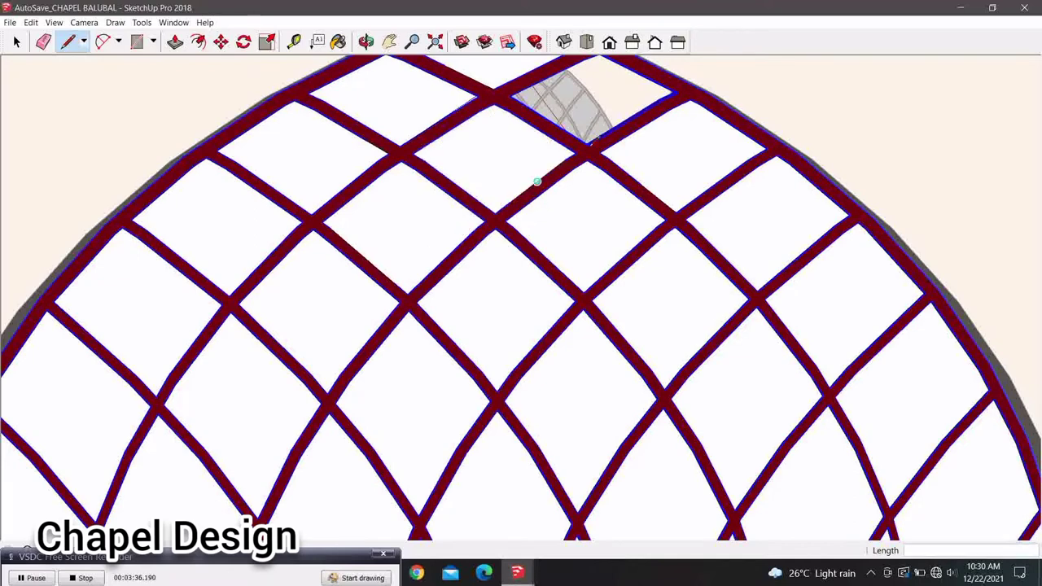
click(588, 145)
key(space)
scroll(502, 226, down, 2)
scroll(502, 226, down, 3)
scroll(477, 268, down, 3)
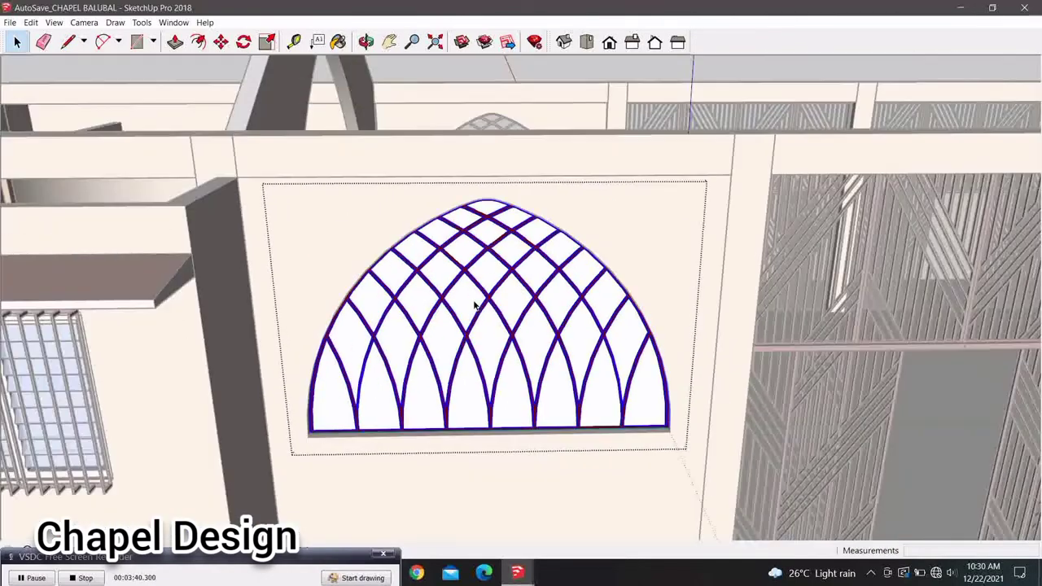
mouse_move(477, 302)
middle_down()
mouse_move(591, 282)
mouse_move(96, 368)
mouse_move(231, 323)
mouse_move(302, 338)
mouse_move(532, 344)
mouse_move(423, 304)
mouse_move(570, 332)
mouse_move(486, 162)
middle_up()
scroll(231, 322, up, 3)
Zoom onto the arch top and close the topmost pane and its left neighbour into faces
scroll(533, 344, up, 2)
scroll(566, 324, up, 2)
scroll(497, 159, up, 1)
scroll(526, 154, up, 1)
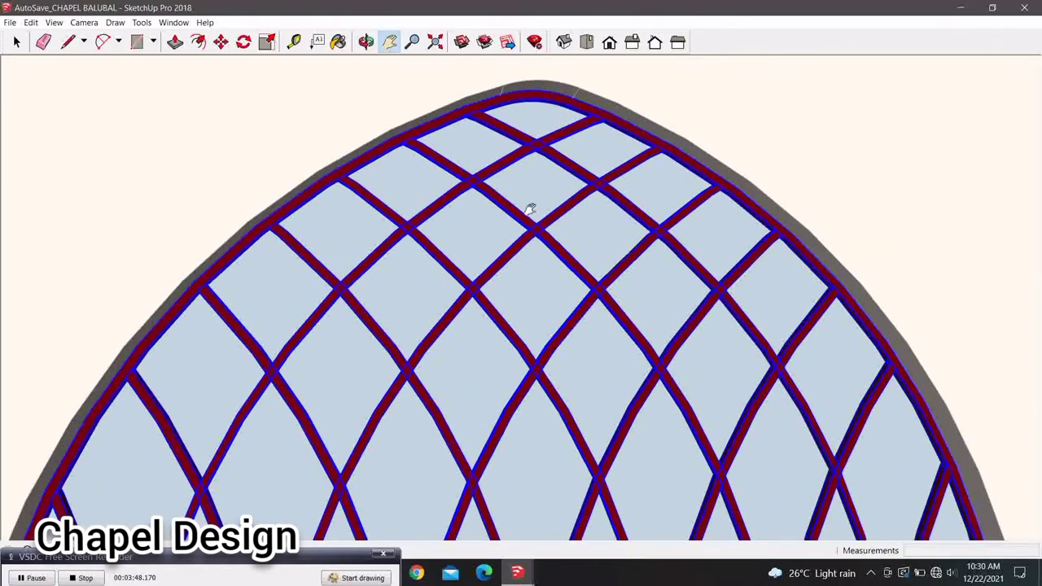
middle_drag(532, 209, 532, 223)
scroll(533, 223, up, 3)
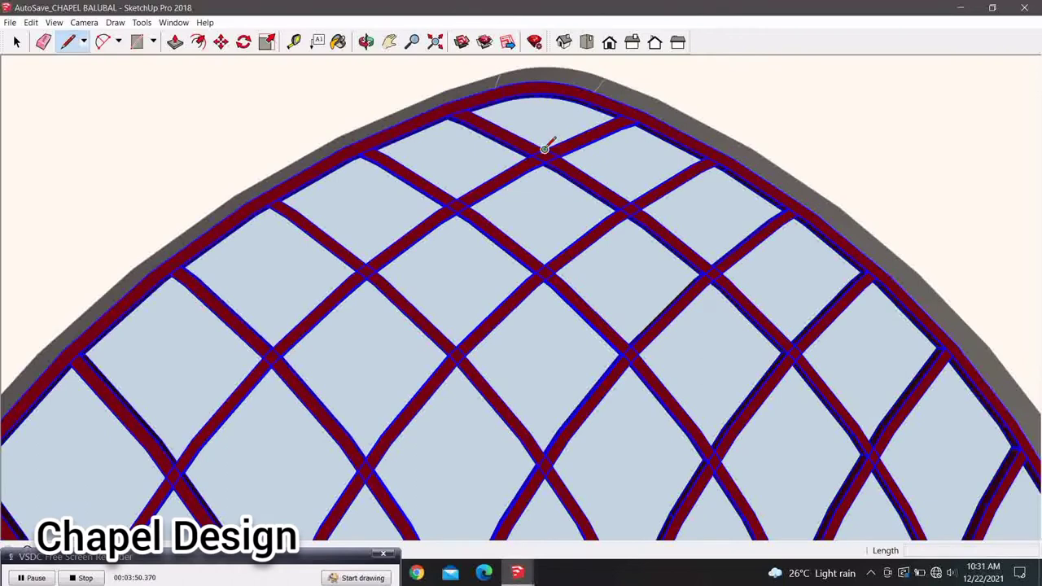
click(544, 145)
click(547, 150)
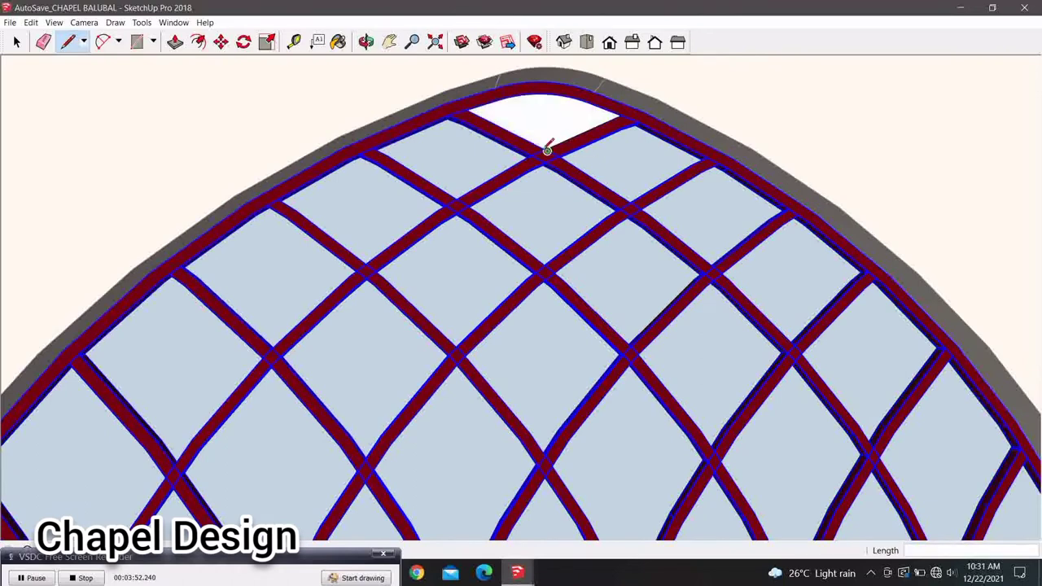
click(530, 154)
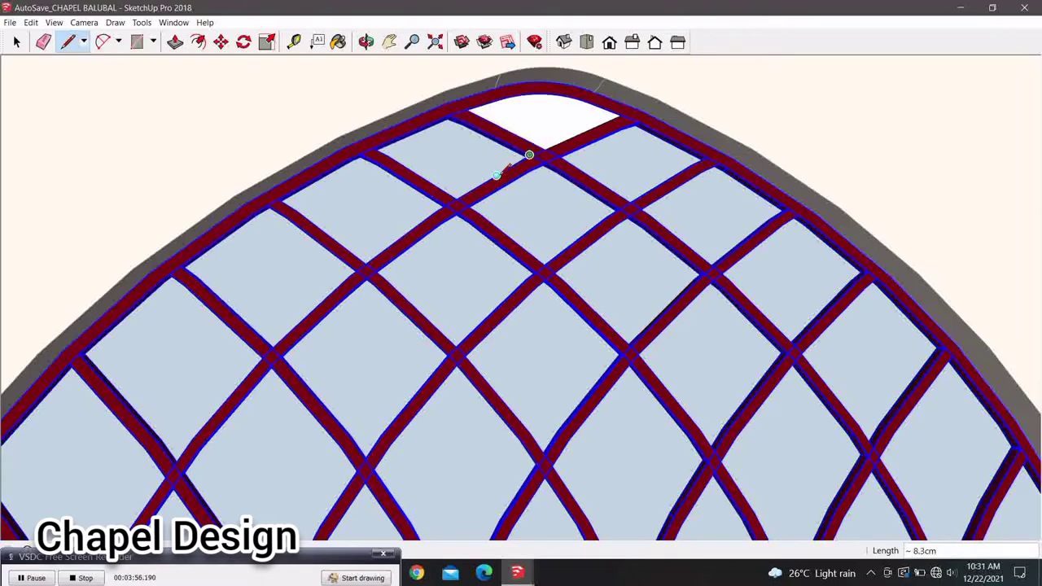
click(470, 204)
Close the panes below and along the upper-left diagonal into white faces
click(544, 159)
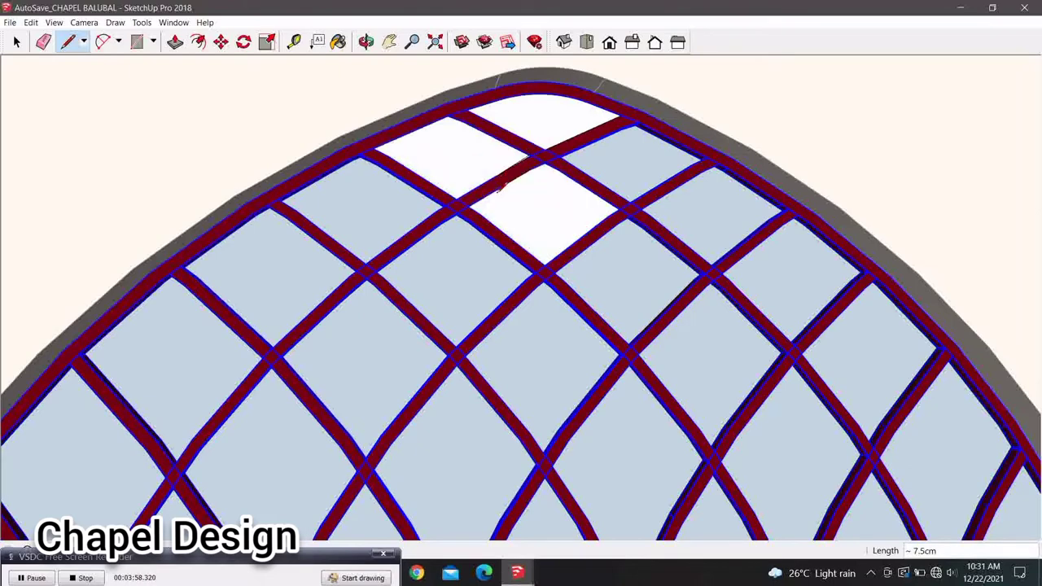
click(426, 192)
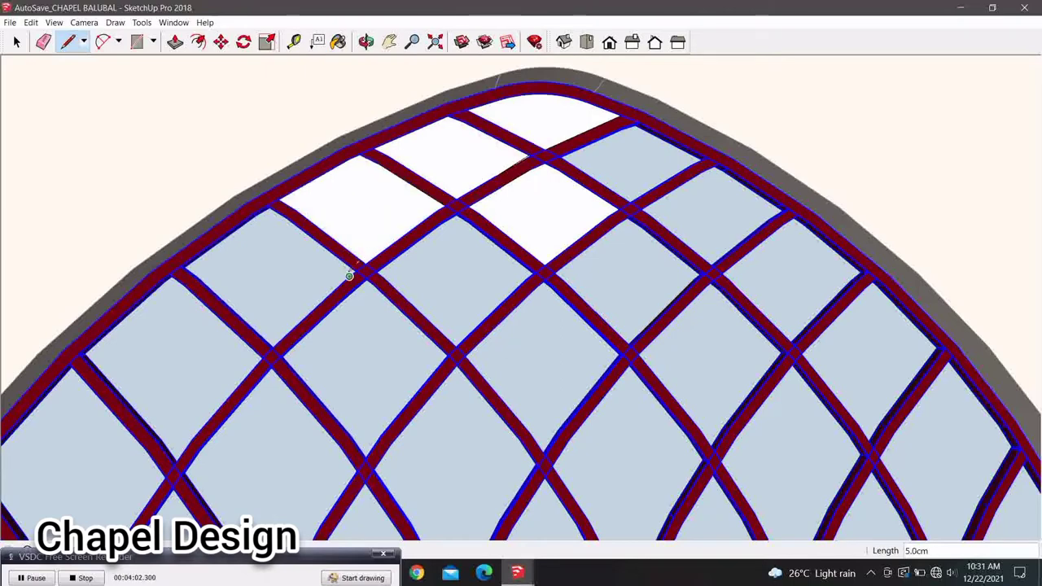
click(336, 255)
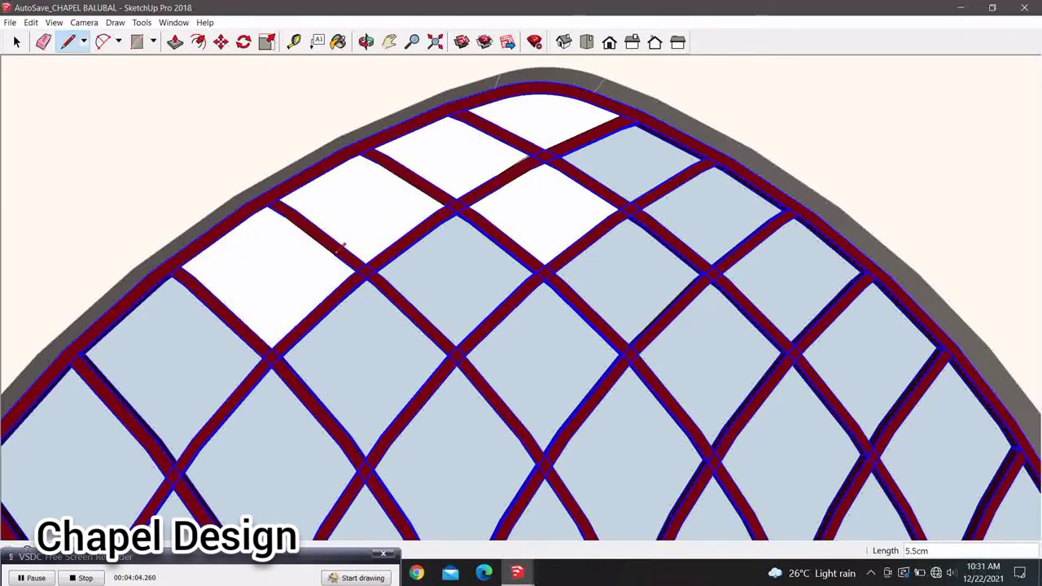
scroll(337, 275, down, 2)
scroll(339, 282, down, 1)
shift+middle_drag(339, 282, 409, 230)
scroll(341, 262, up, 1)
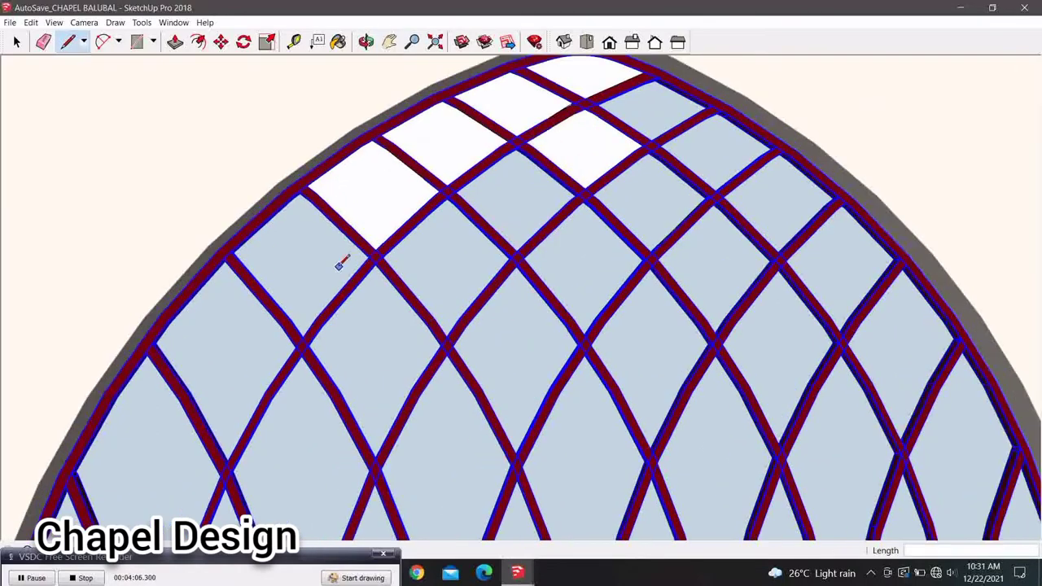
click(370, 256)
click(352, 244)
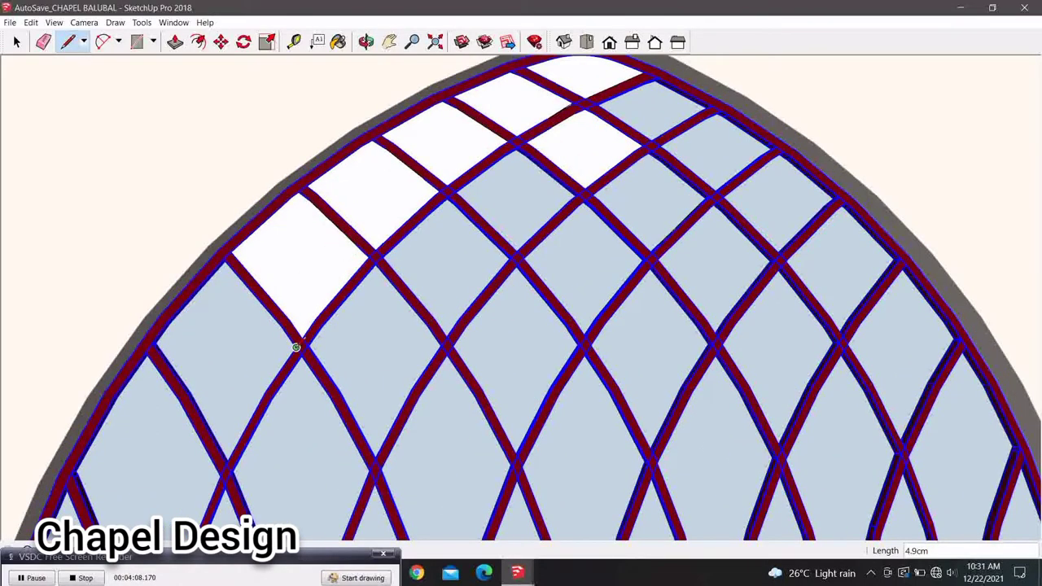
click(294, 345)
Trace the left arch edge to close one more tracery pane into a white face
scroll(294, 345, up, 2)
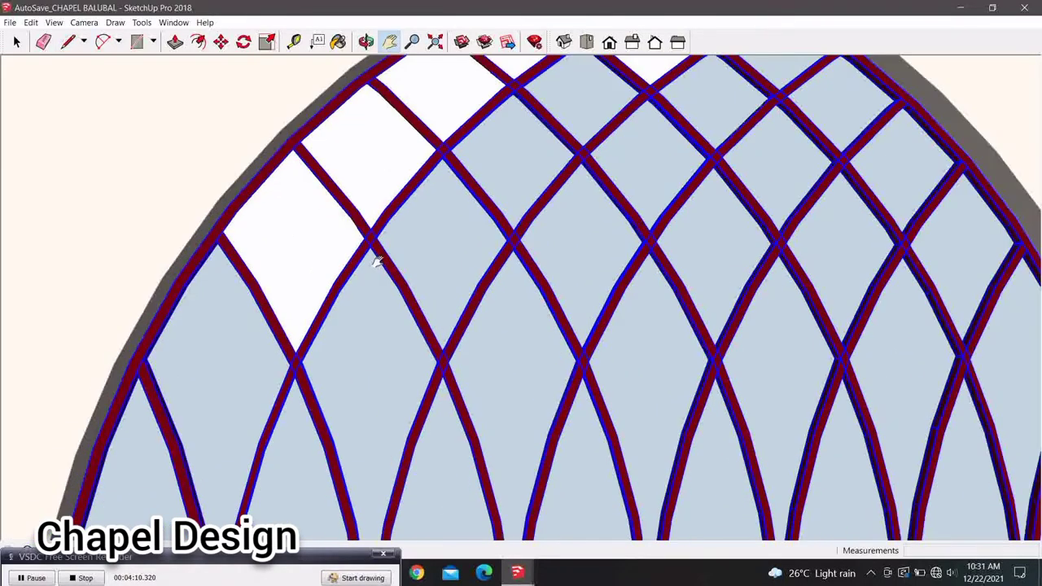
shift+middle_drag(368, 244, 481, 171)
click(413, 255)
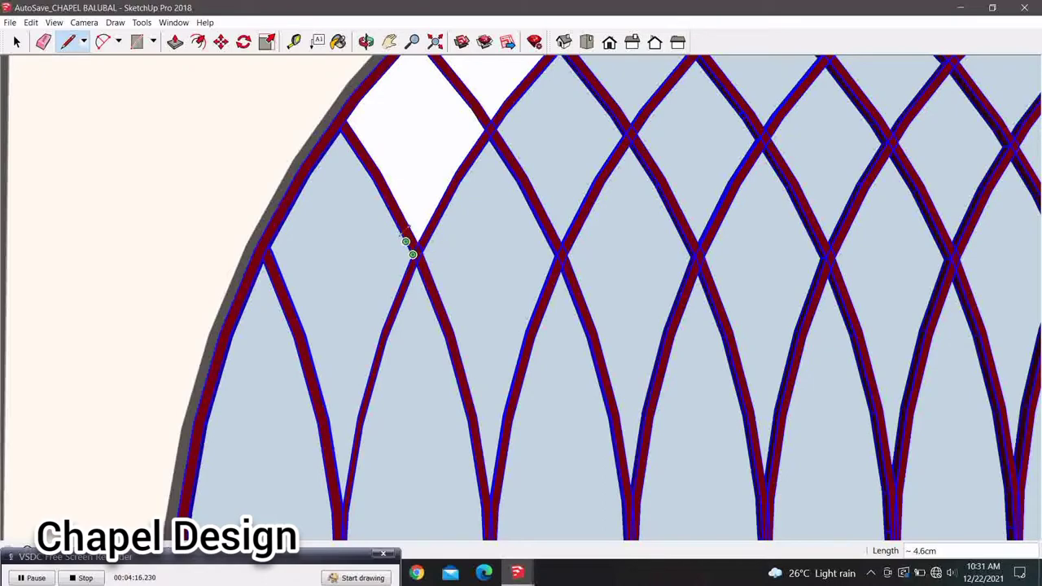
scroll(398, 304, down, 3)
scroll(425, 225, up, 1)
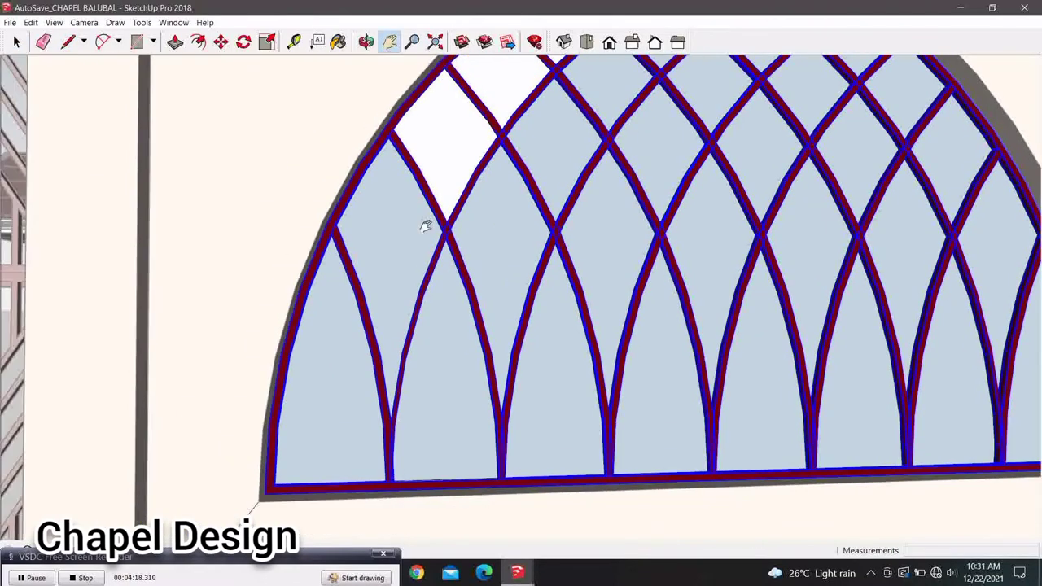
scroll(394, 240, up, 3)
scroll(372, 258, up, 1)
scroll(367, 214, up, 1)
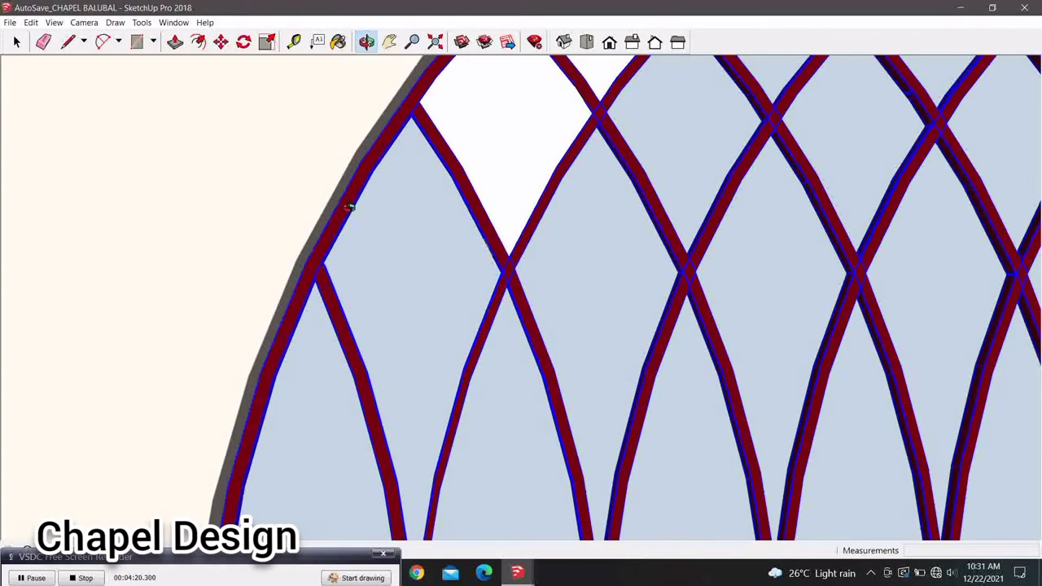
scroll(350, 204, up, 1)
mouse_move(288, 200)
middle_down()
mouse_move(256, 268)
mouse_move(288, 274)
middle_up()
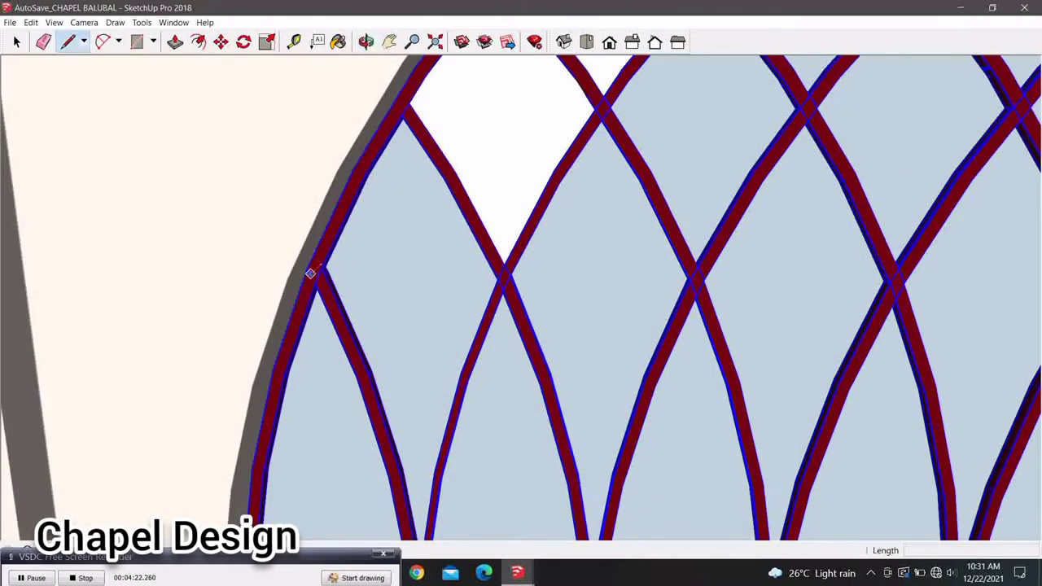
click(321, 268)
click(342, 230)
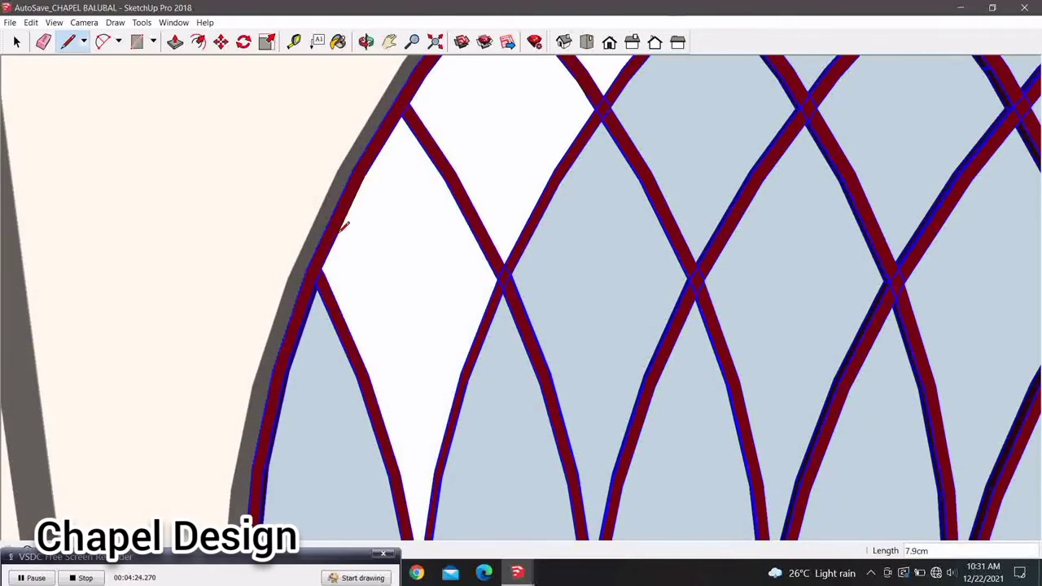
scroll(337, 234, down, 2)
shift+middle_drag(384, 354, 445, 207)
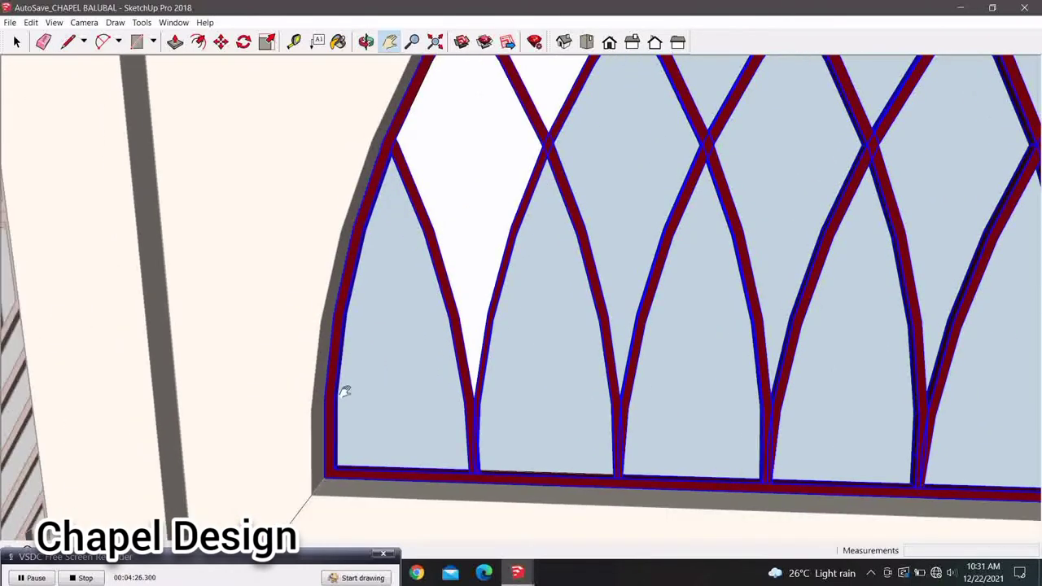
scroll(345, 391, up, 2)
scroll(431, 412, up, 2)
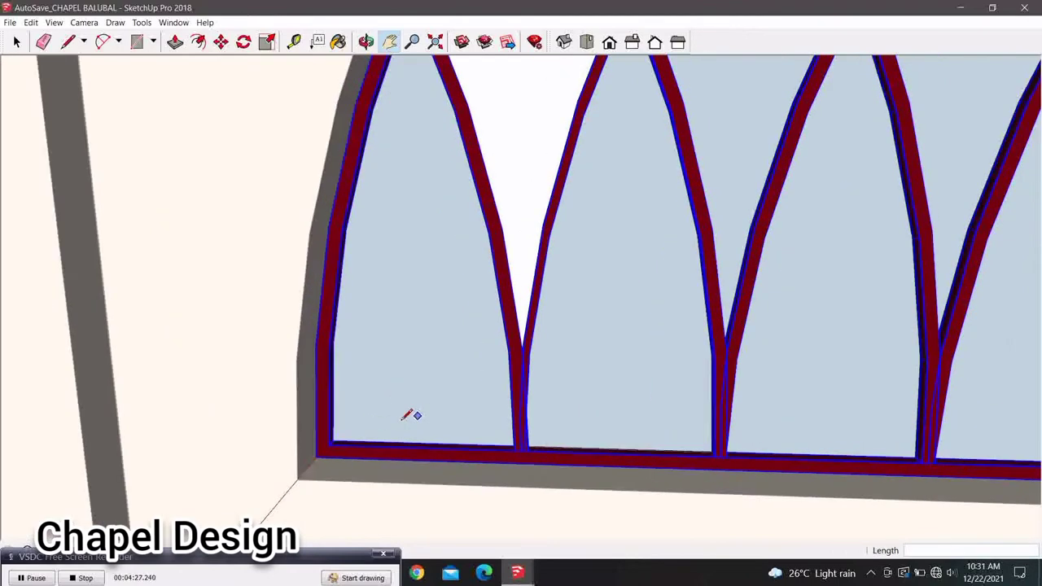
Draw lines along the sill closing the leftmost pointed lower panels into white faces
click(329, 444)
click(520, 450)
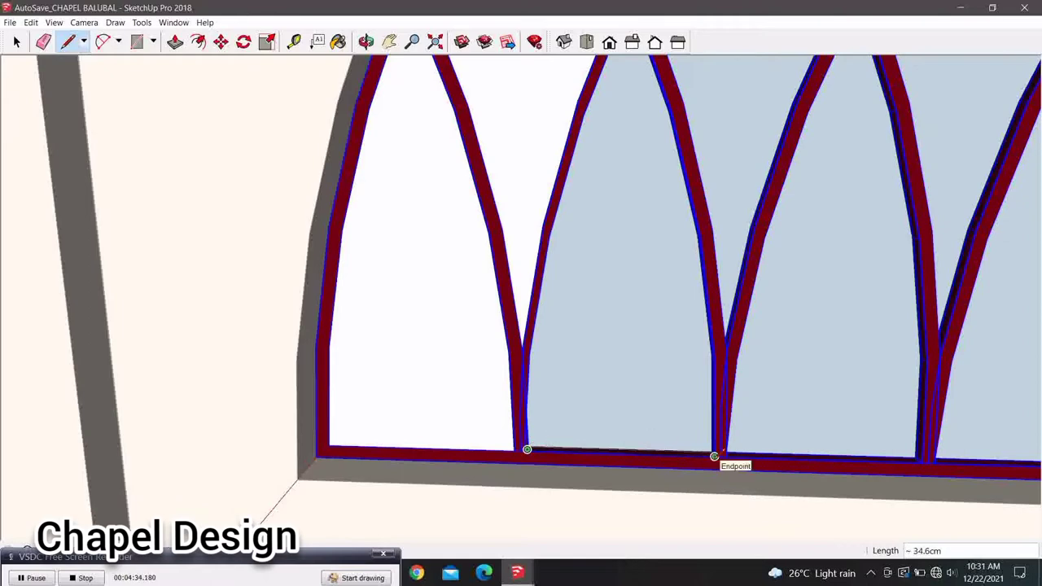
click(714, 456)
scroll(606, 461, down, 3)
scroll(593, 470, up, 3)
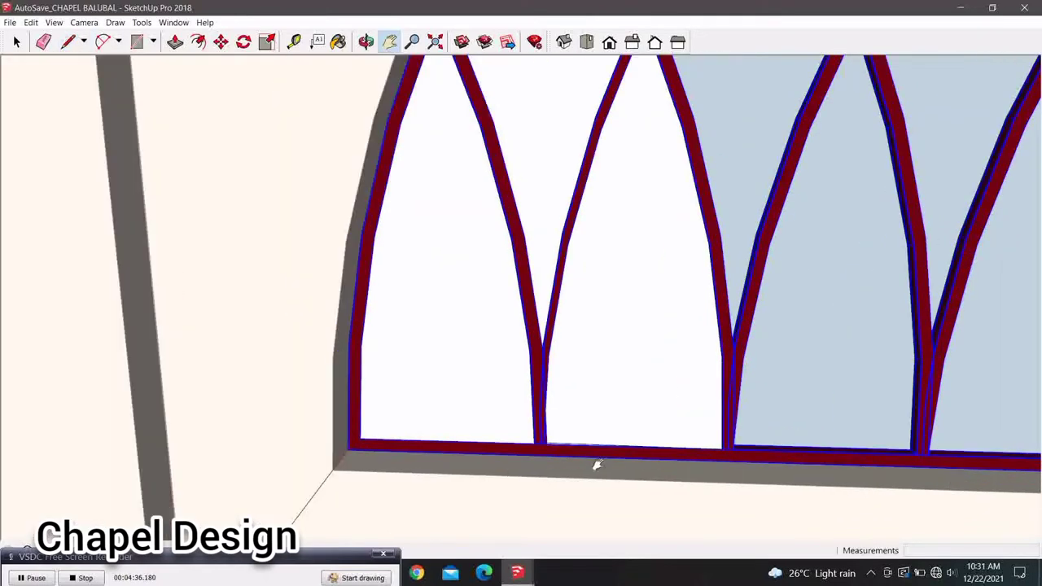
scroll(651, 436, up, 2)
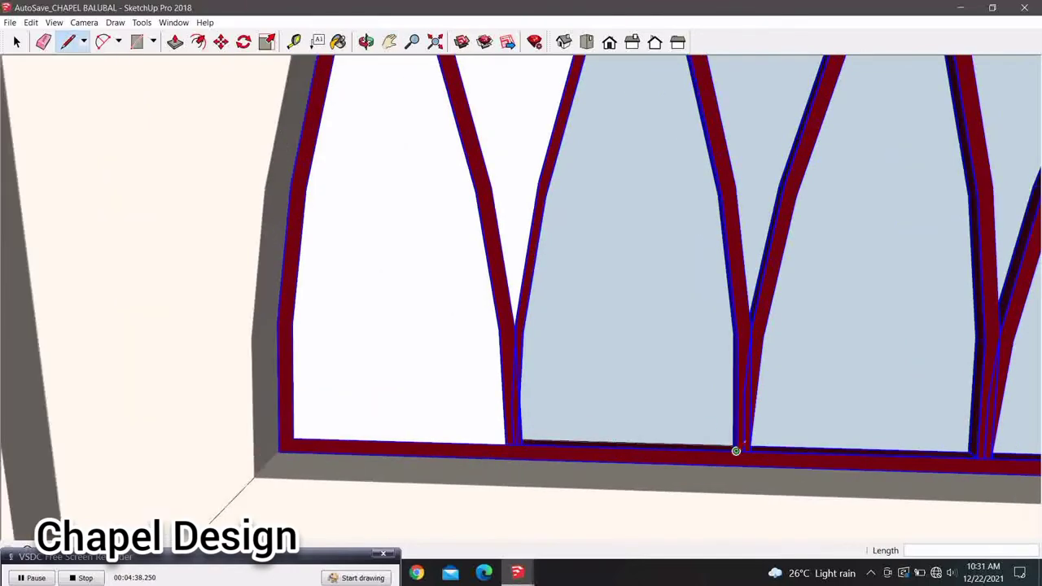
click(736, 451)
click(518, 443)
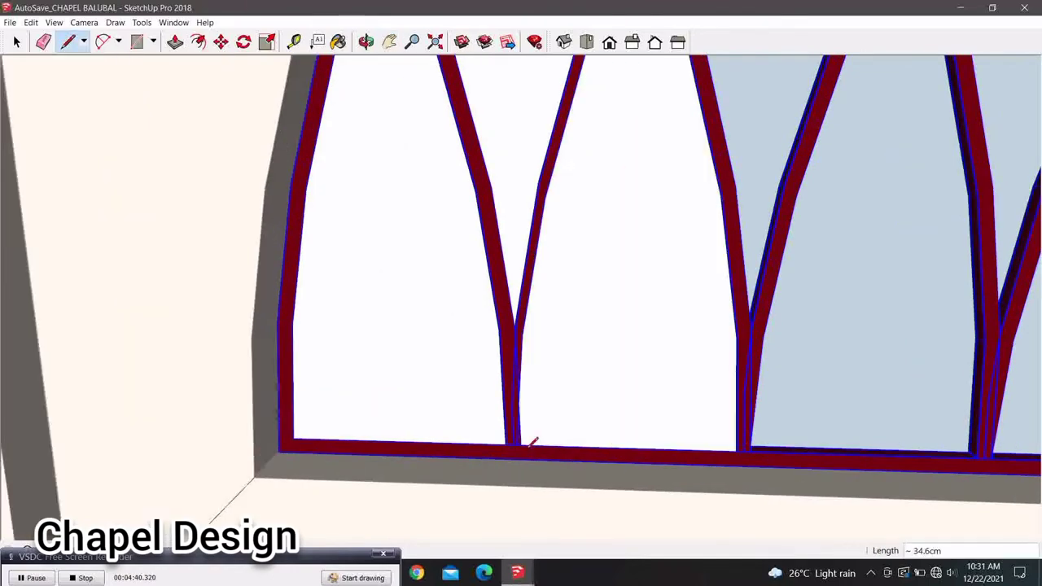
scroll(538, 456, down, 2)
scroll(538, 456, down, 2)
scroll(439, 399, up, 2)
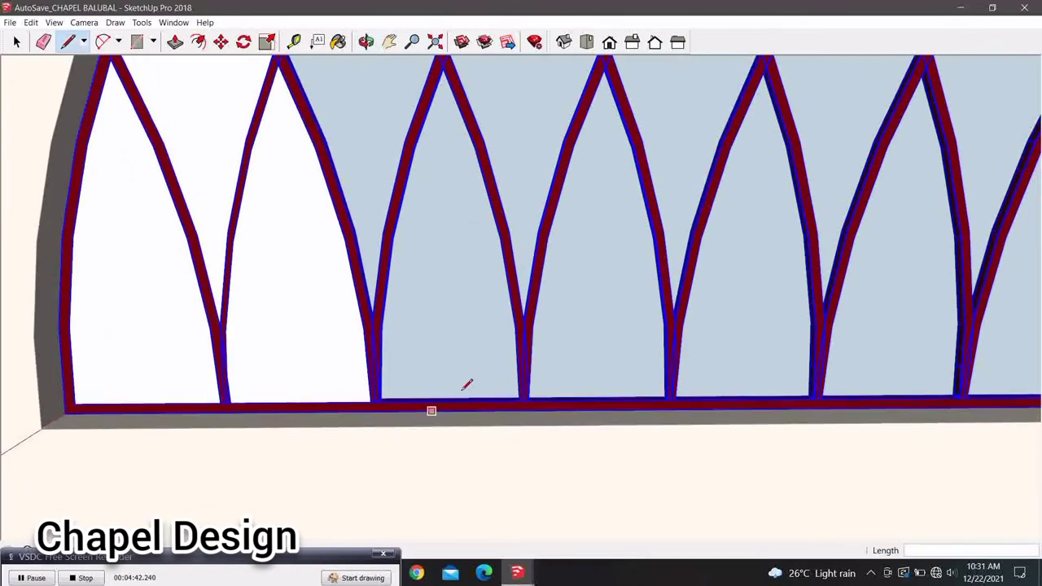
Continue along the sill, closing the remaining pointed panels through the right corner
click(378, 399)
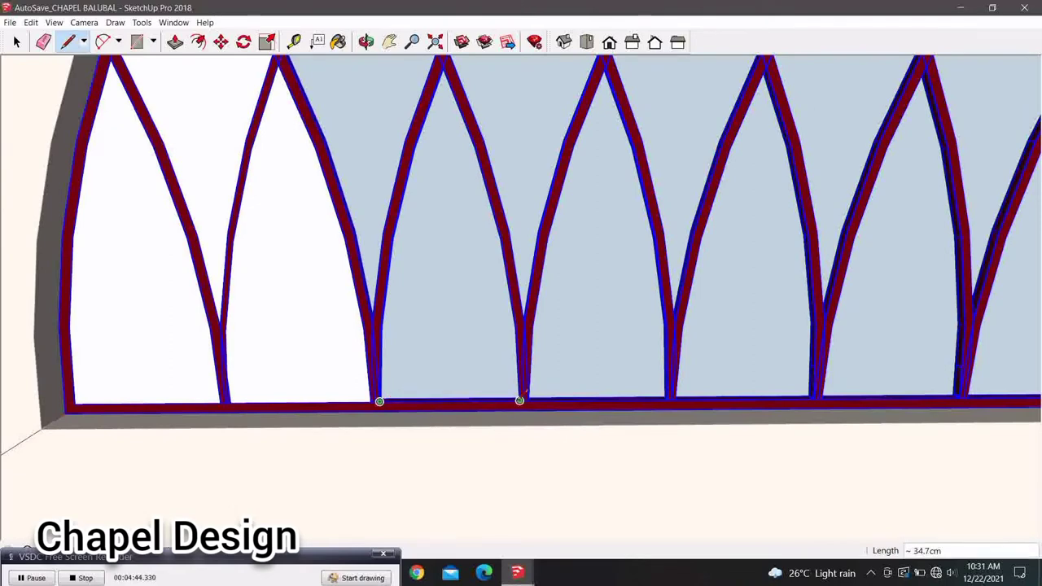
click(519, 401)
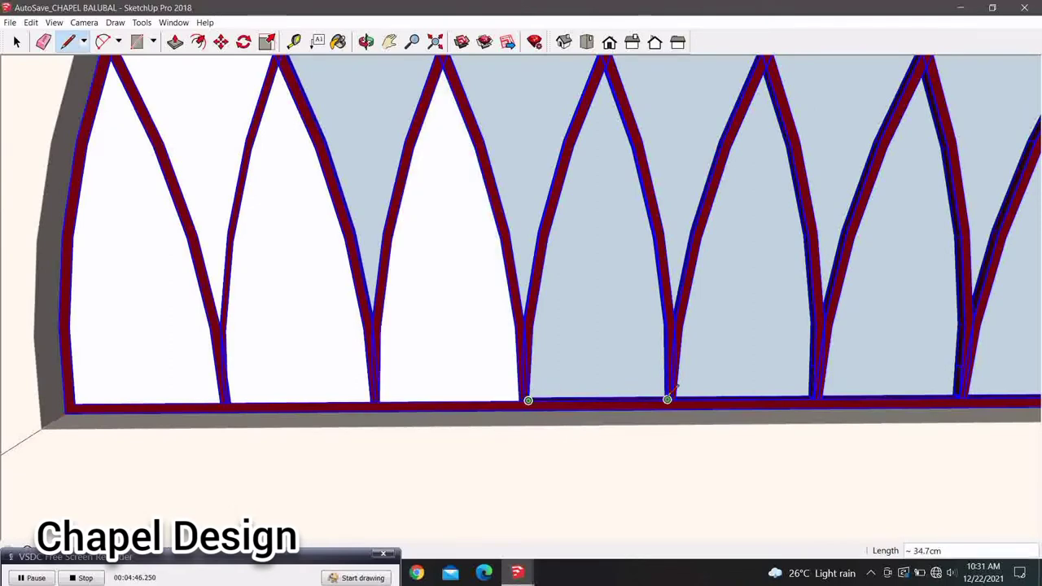
click(672, 397)
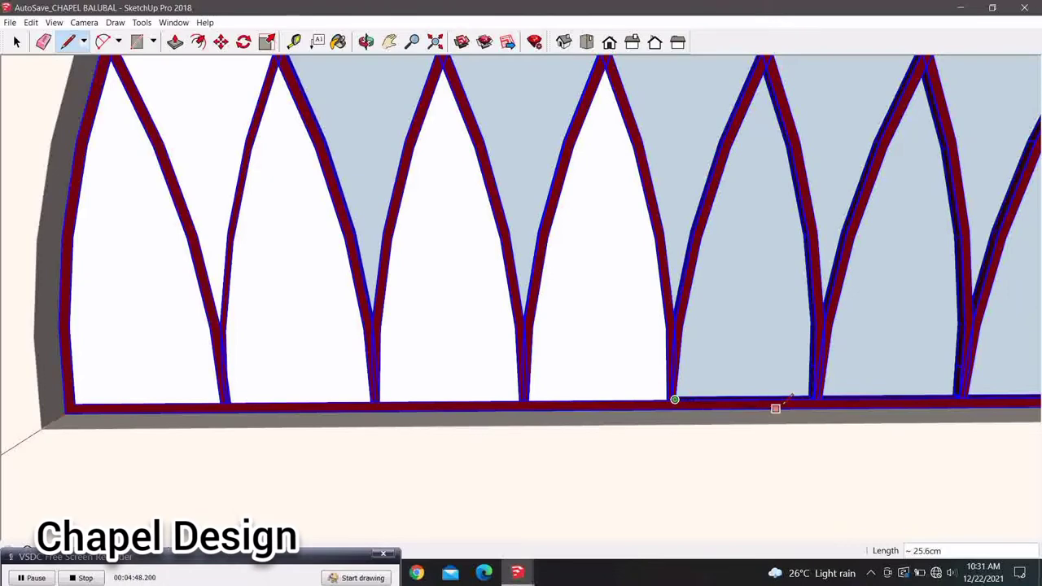
click(815, 398)
shift+middle_drag(777, 399, 416, 374)
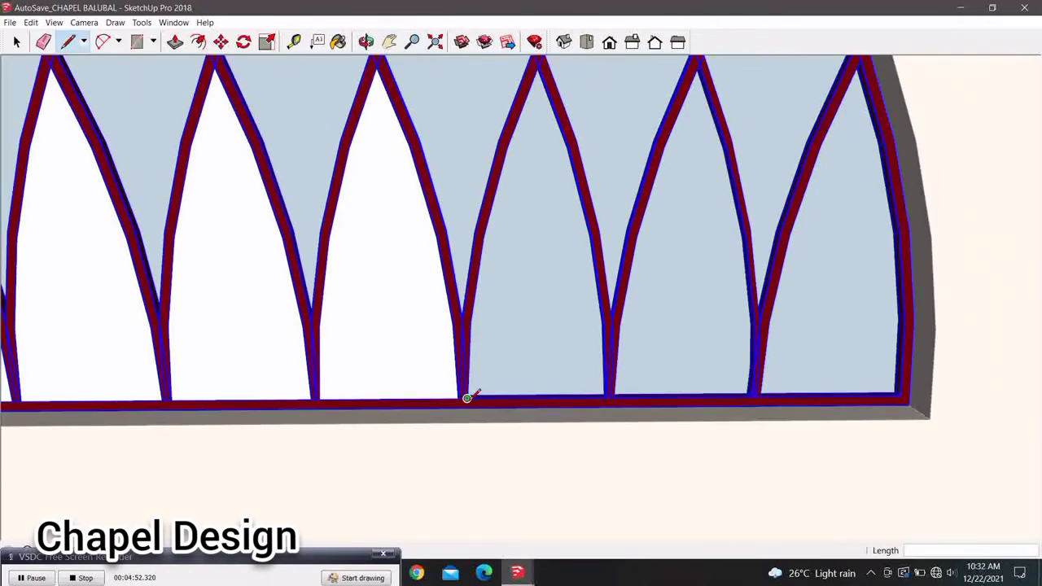
click(467, 398)
click(604, 399)
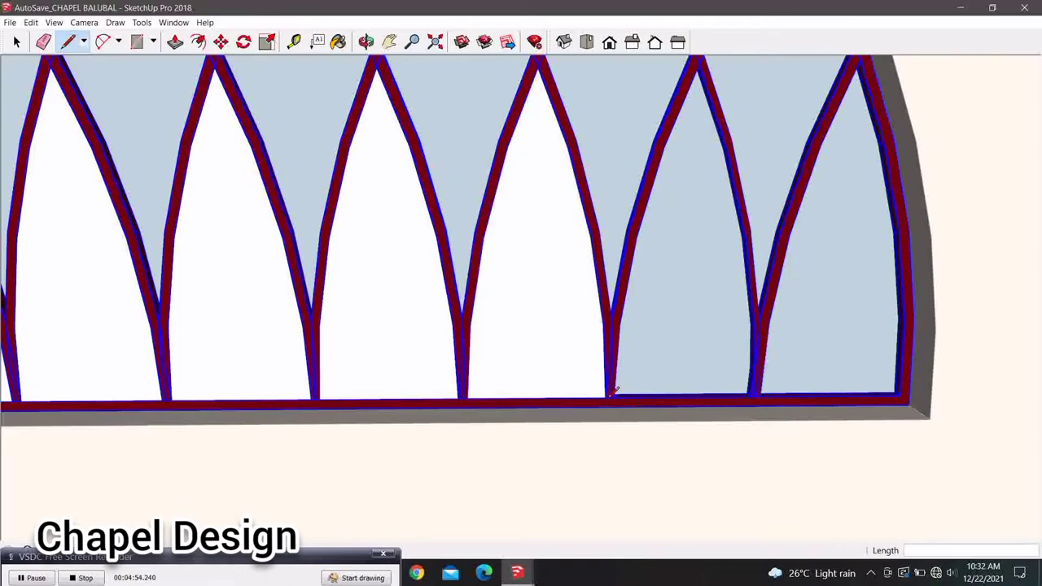
click(613, 397)
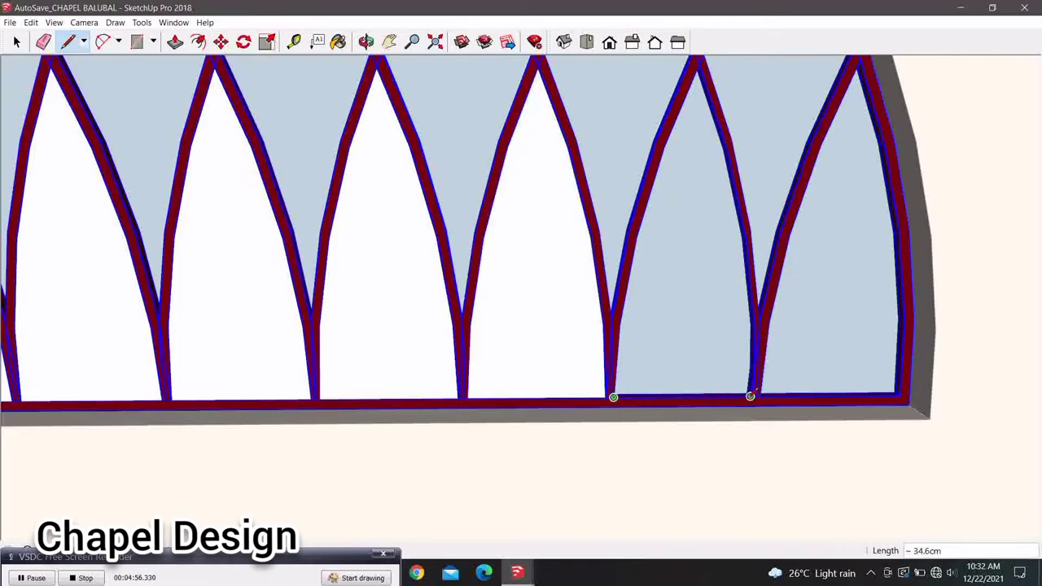
click(754, 397)
click(759, 397)
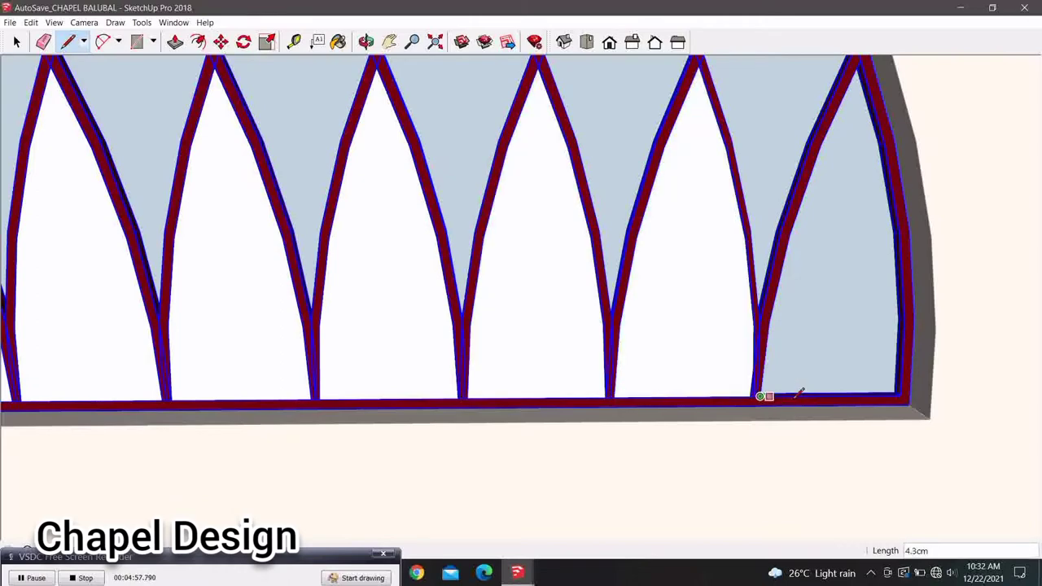
click(900, 395)
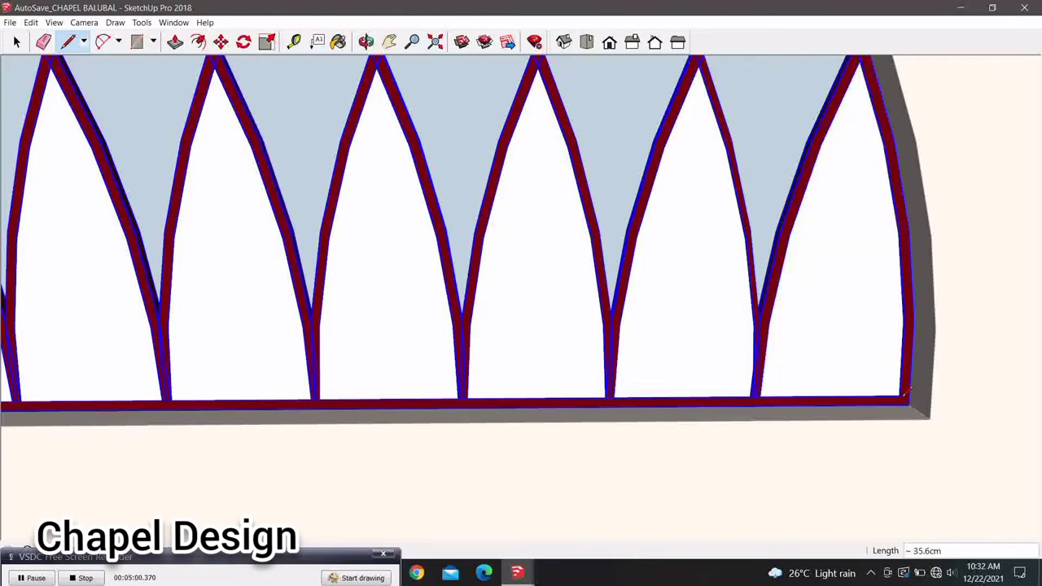
Frame the whole arched window and retrace an edge so the top panel turns white
scroll(738, 395, down, 5)
shift+middle_drag(709, 291, 708, 440)
scroll(542, 196, up, 1)
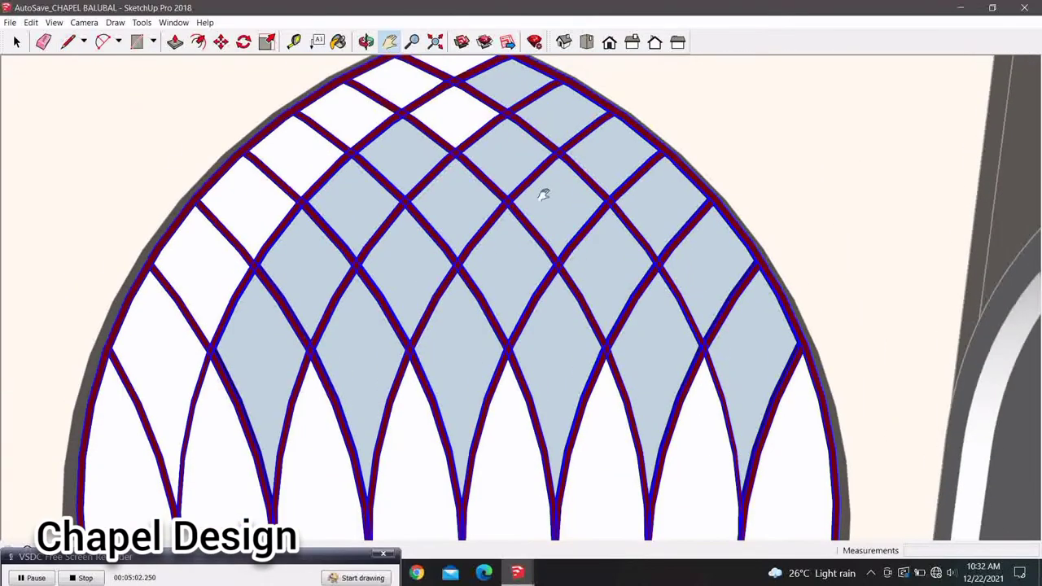
scroll(495, 212, up, 1)
scroll(491, 163, up, 1)
scroll(491, 205, up, 1)
scroll(492, 205, up, 1)
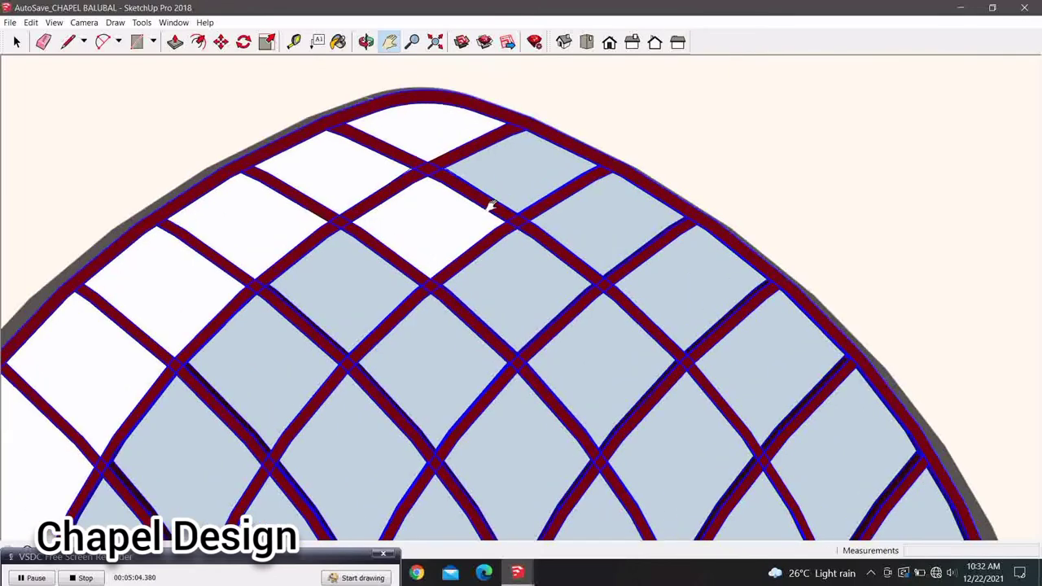
key(l)
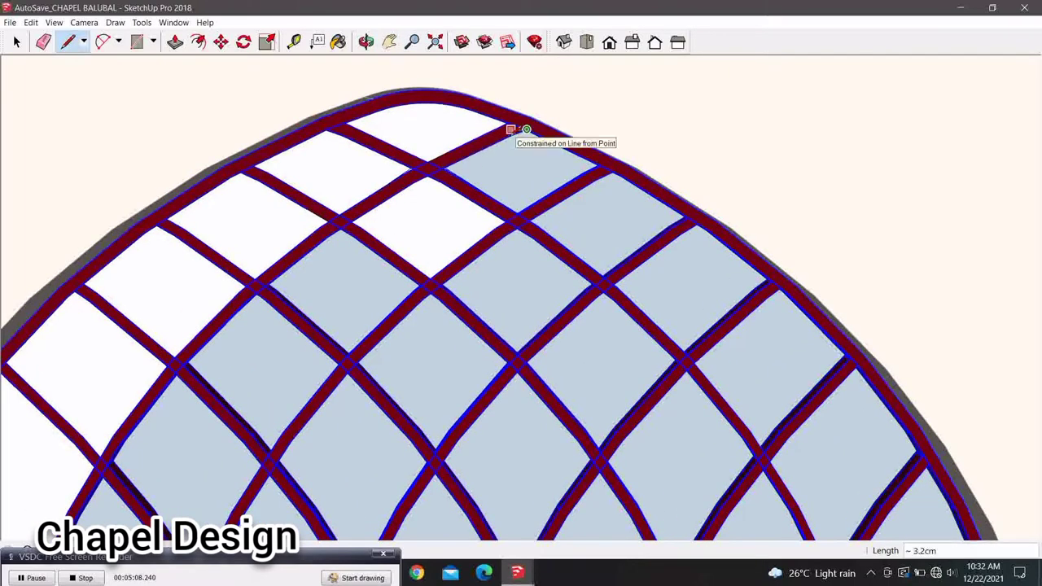
click(527, 129)
click(598, 167)
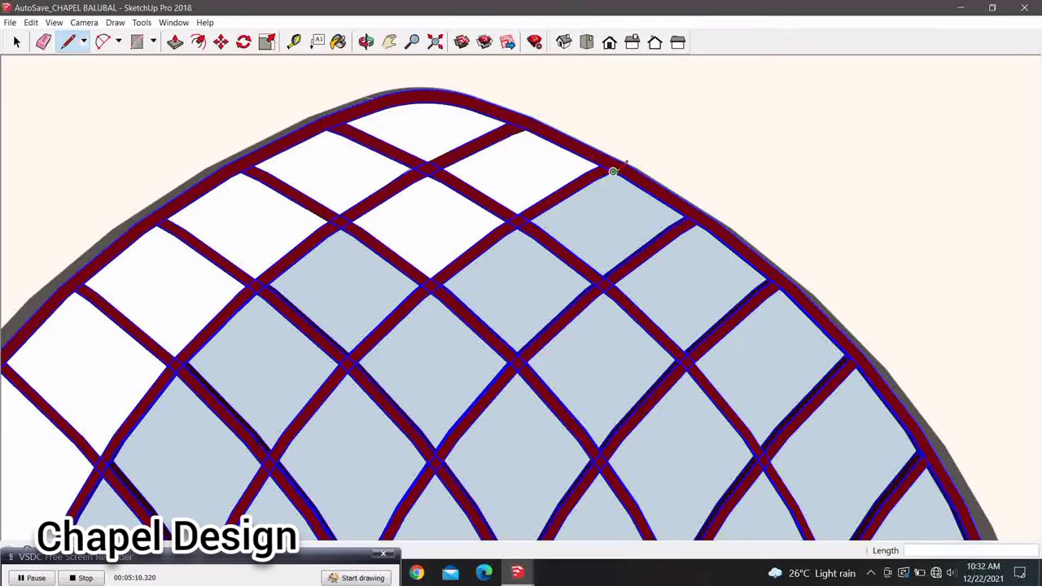
Retrace edges on the upper-left panels to recreate them as white faces
click(612, 171)
click(594, 179)
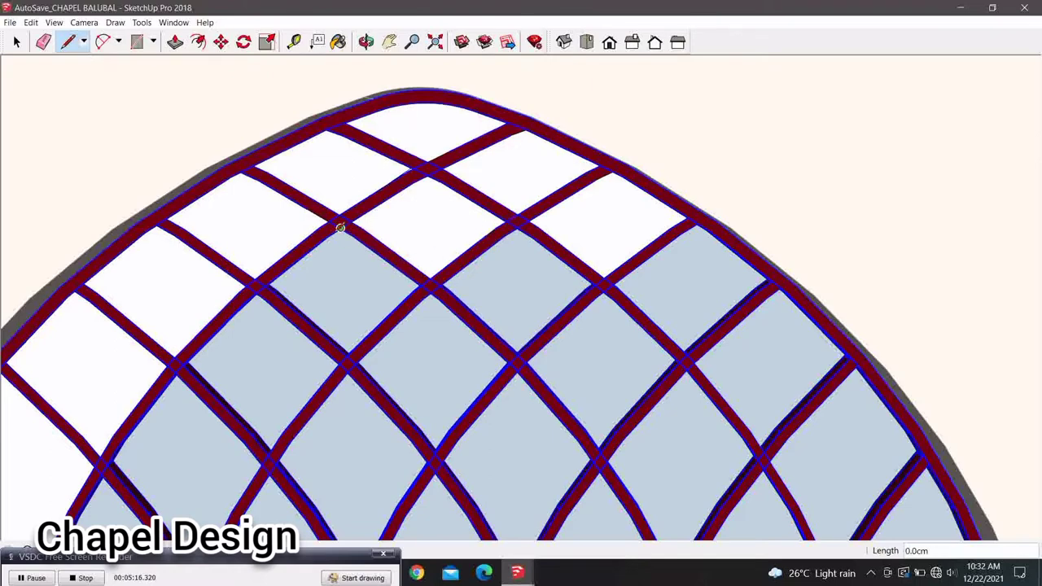
click(328, 235)
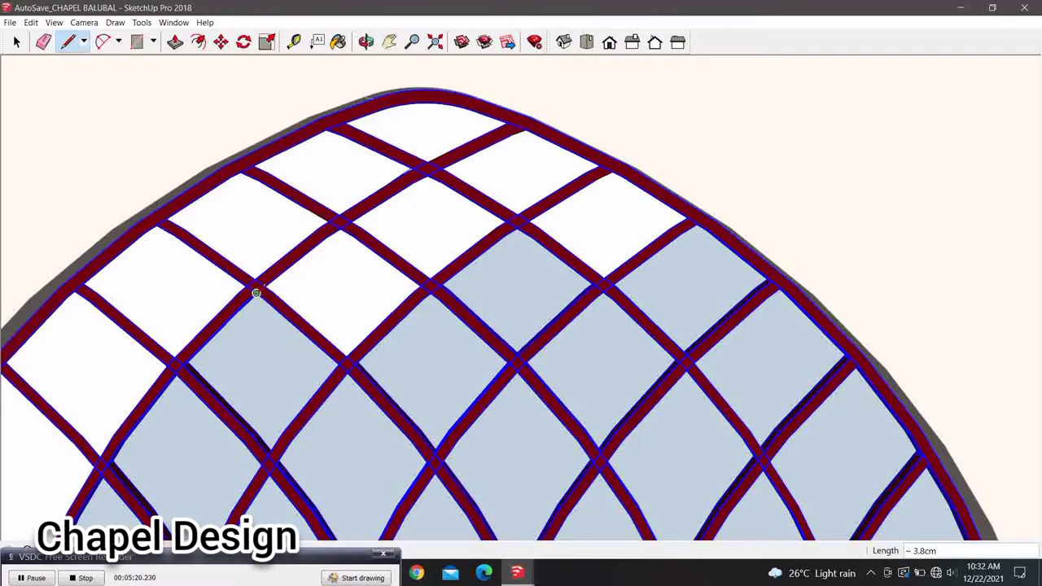
click(257, 293)
click(273, 305)
mouse_move(291, 349)
shift+middle_down()
mouse_move(337, 302)
mouse_move(309, 282)
shift+middle_up()
scroll(309, 282, up, 2)
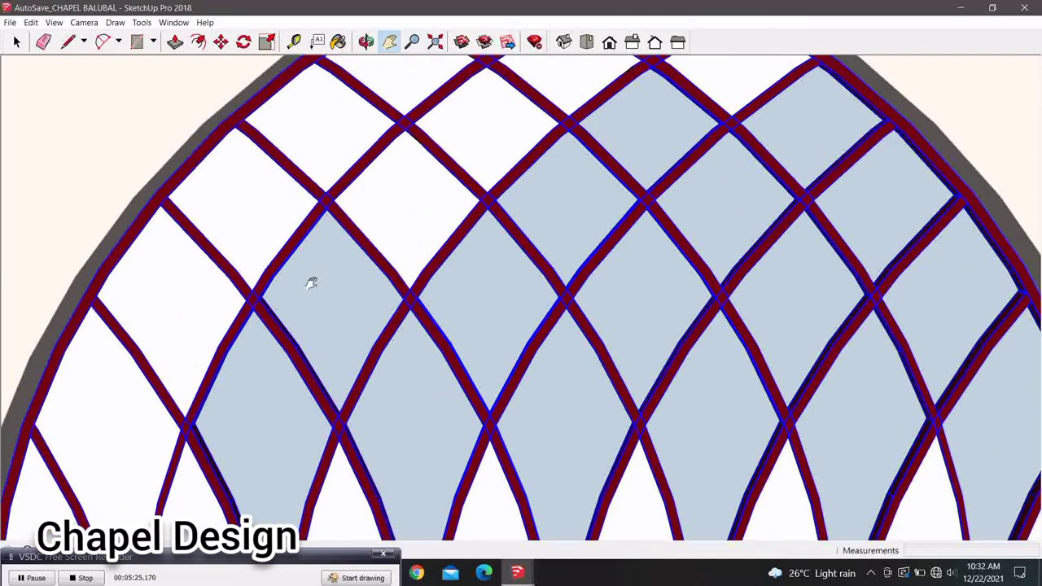
Redraw edges on the upper-right diamonds so their faces regenerate white
click(326, 209)
click(410, 289)
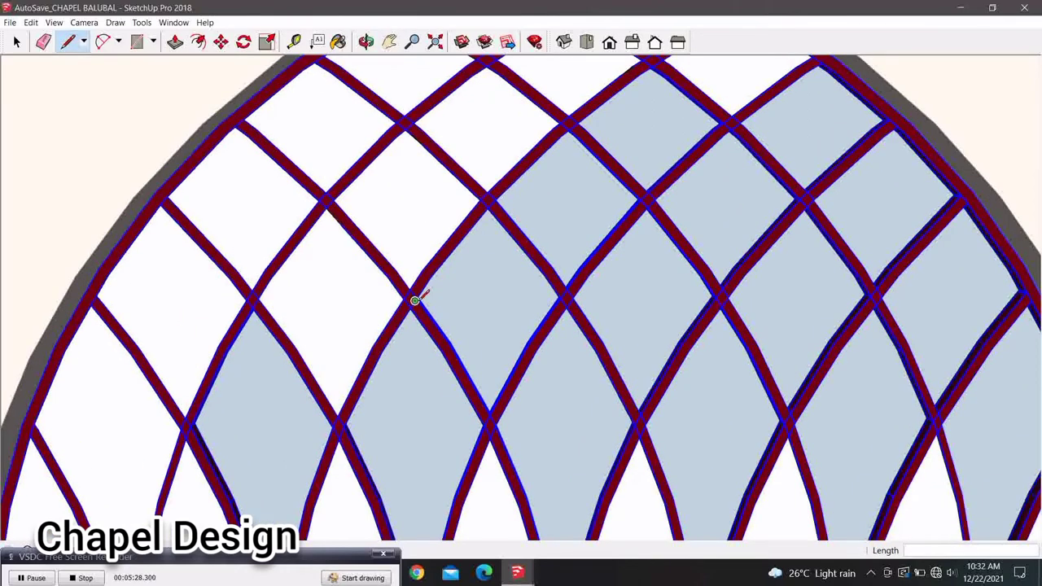
click(418, 298)
click(420, 287)
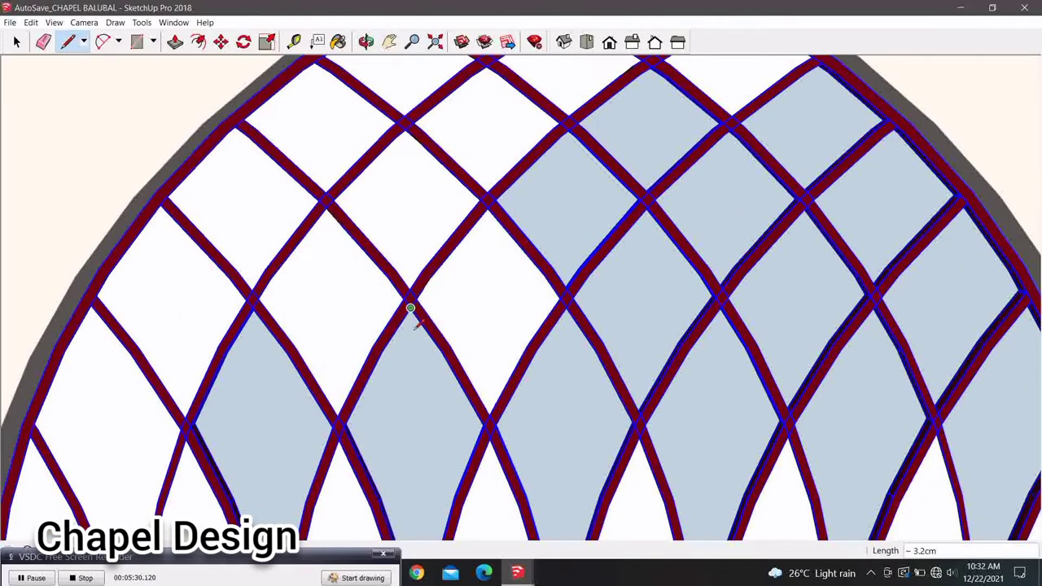
shift+middle_drag(410, 308, 330, 198)
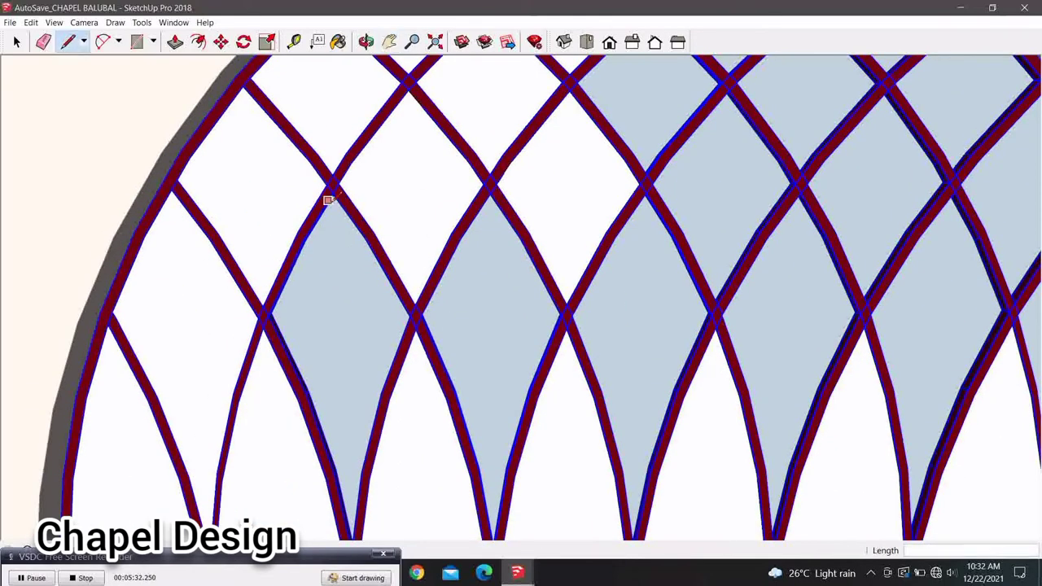
click(332, 192)
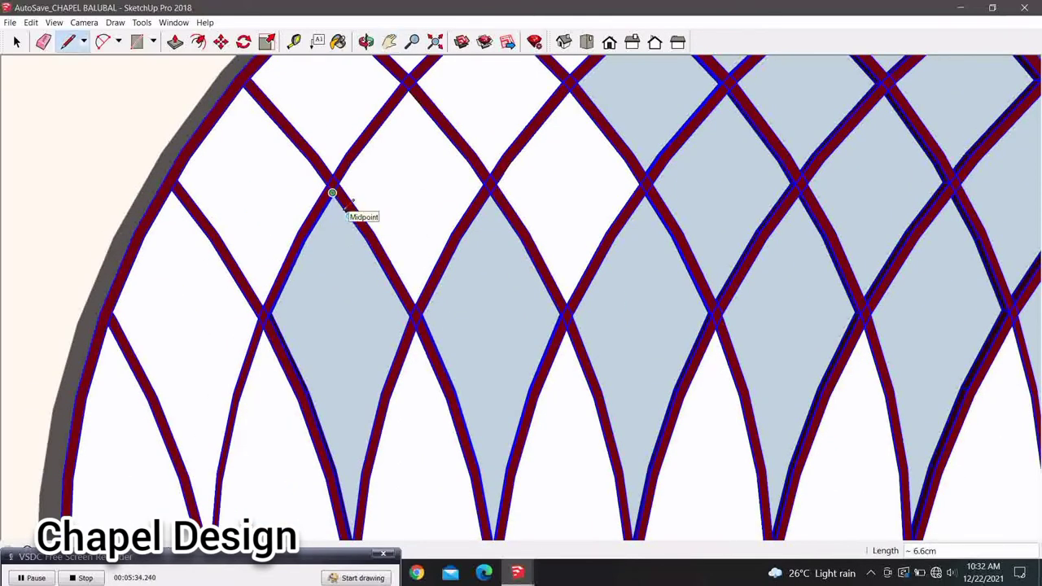
click(415, 309)
Retrace a diamond edge from its endpoint so the next diamond turns white
scroll(310, 326, down, 2)
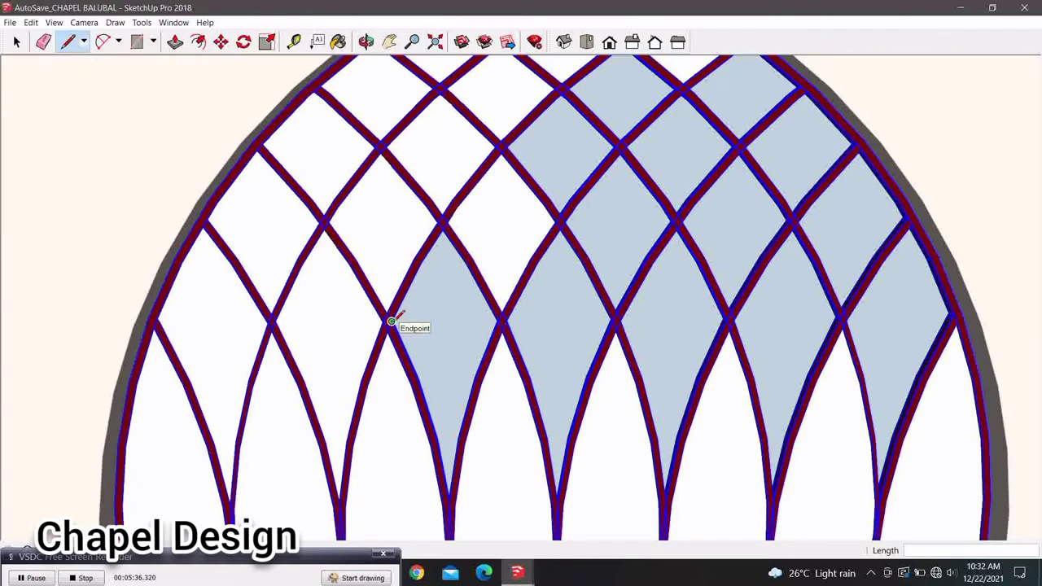
scroll(390, 318, up, 1)
click(390, 318)
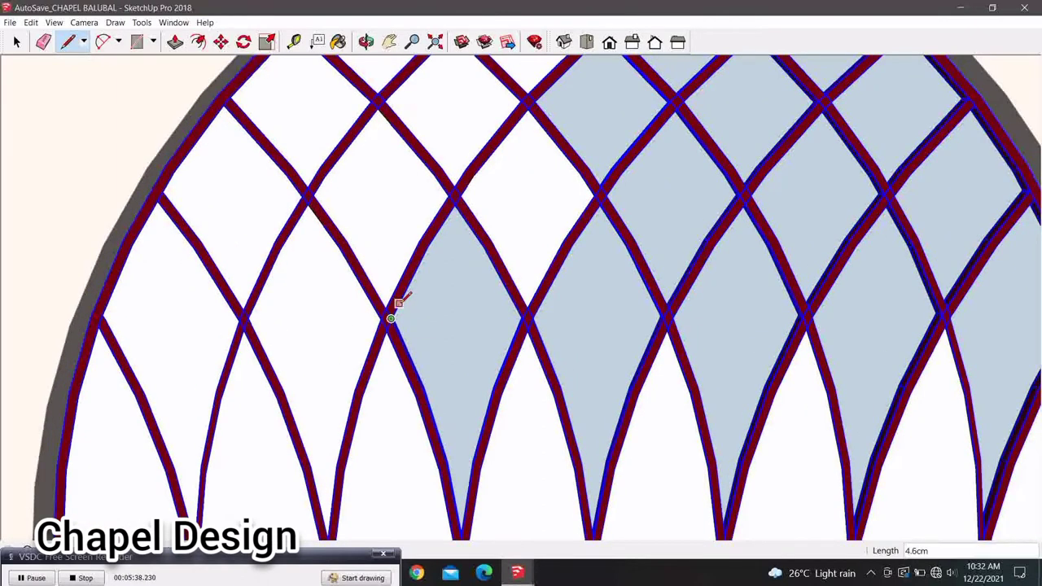
click(391, 317)
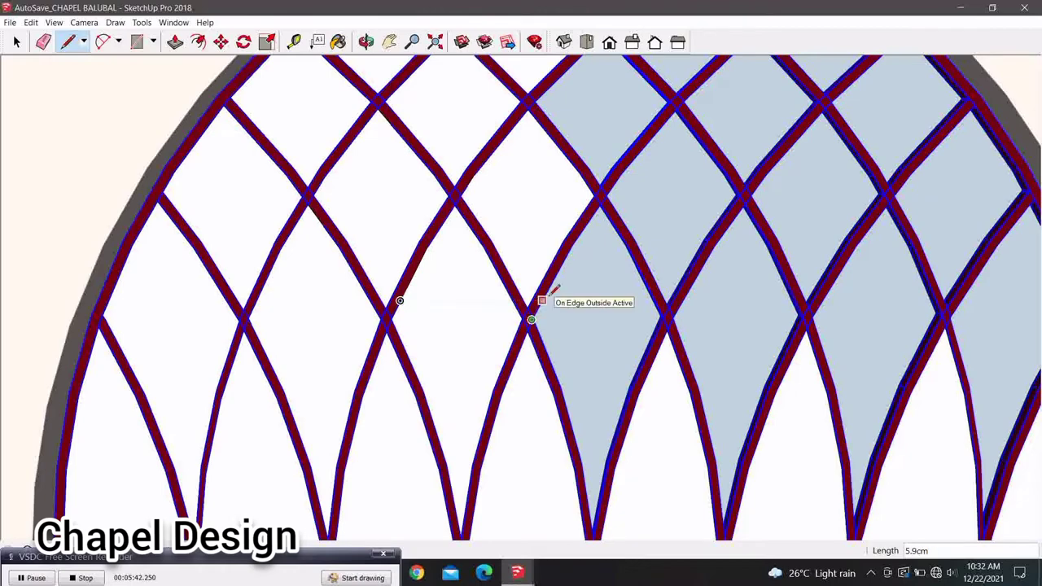
click(544, 298)
Rebuild a diamond face on the upper-left of the arch so it turns white
scroll(542, 300, down, 1)
scroll(541, 300, down, 2)
scroll(465, 279, up, 2)
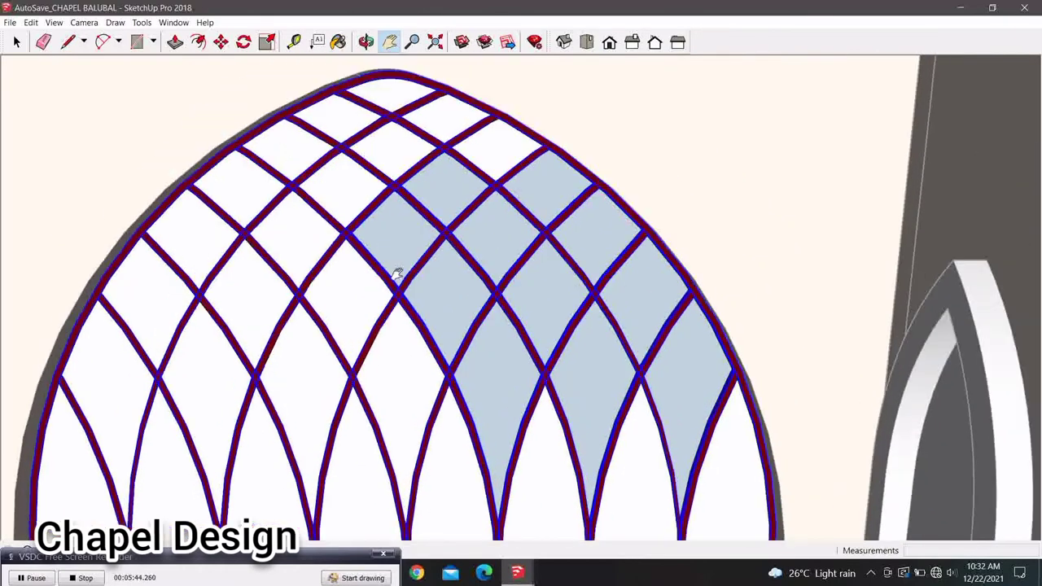
scroll(398, 274, up, 2)
shift+middle_drag(372, 240, 373, 279)
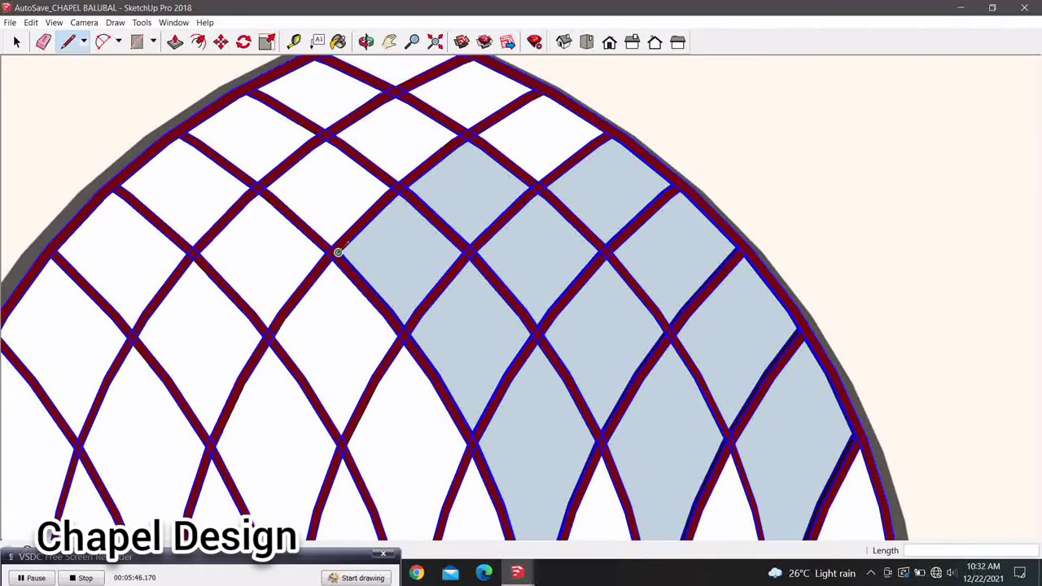
click(338, 252)
click(345, 244)
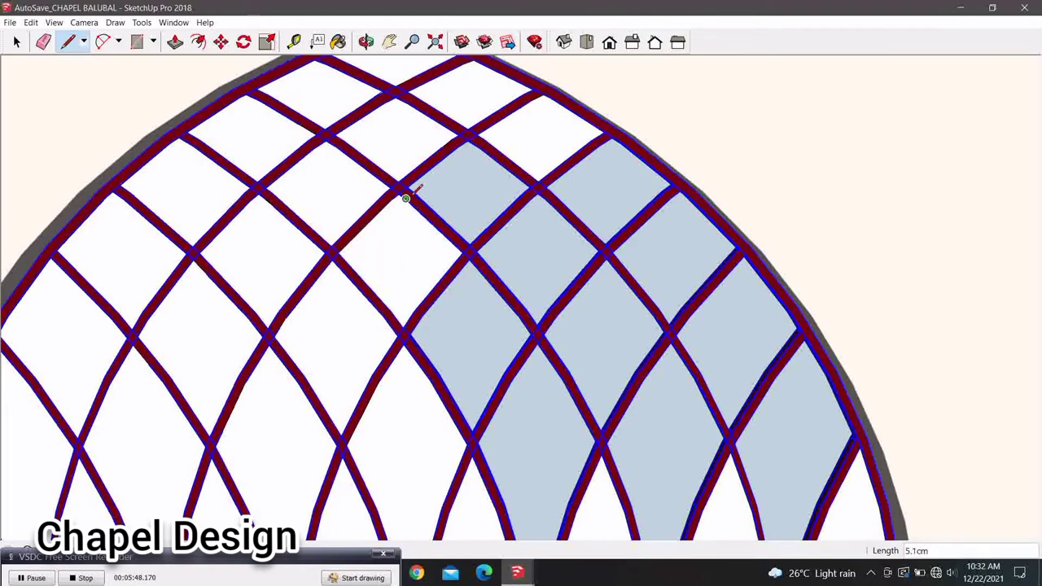
click(426, 170)
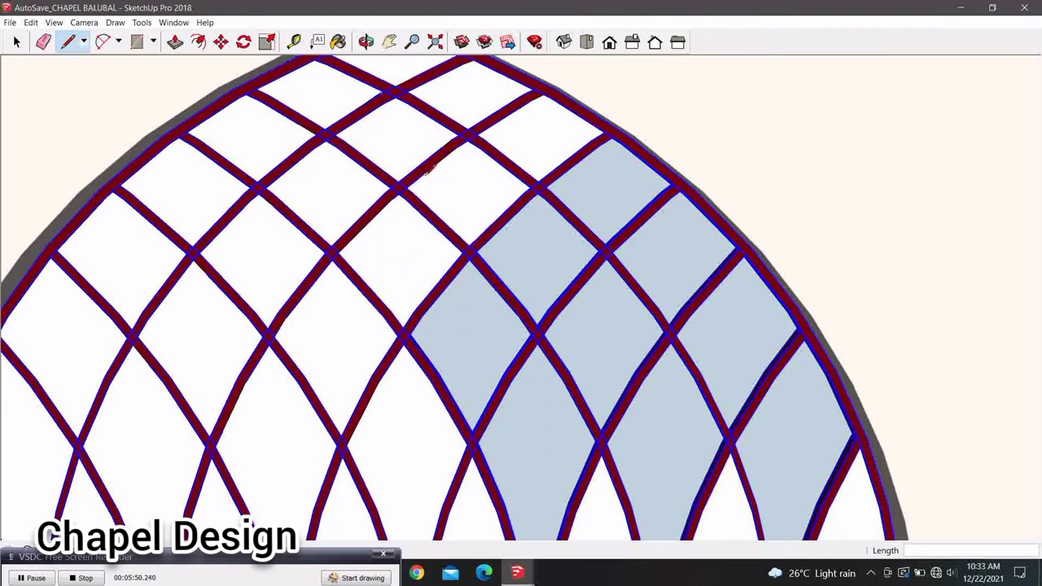
Draw lines across the upper diamonds to split and whiten their faces
click(545, 186)
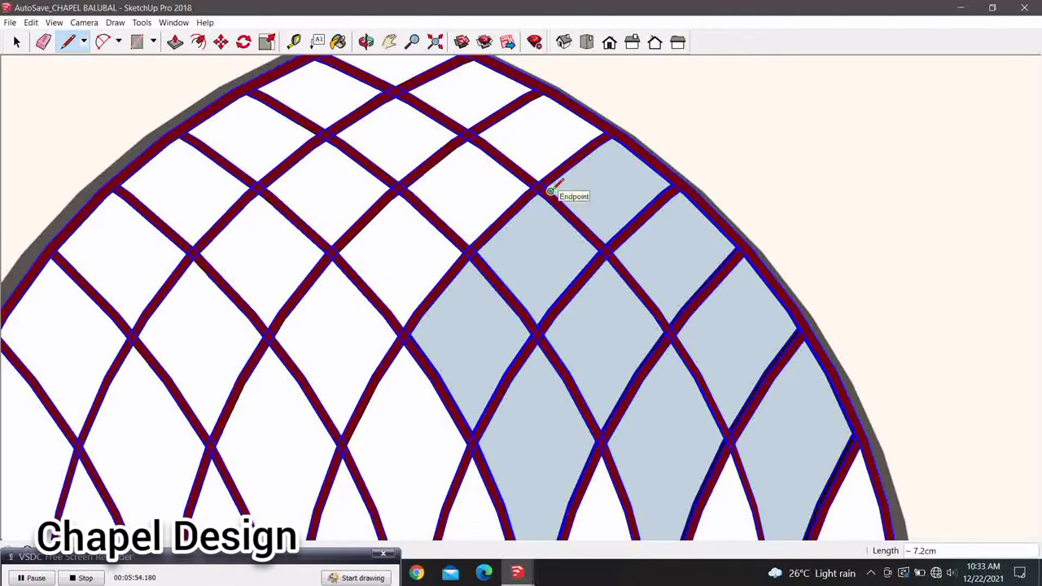
scroll(549, 190, up, 1)
scroll(549, 189, up, 1)
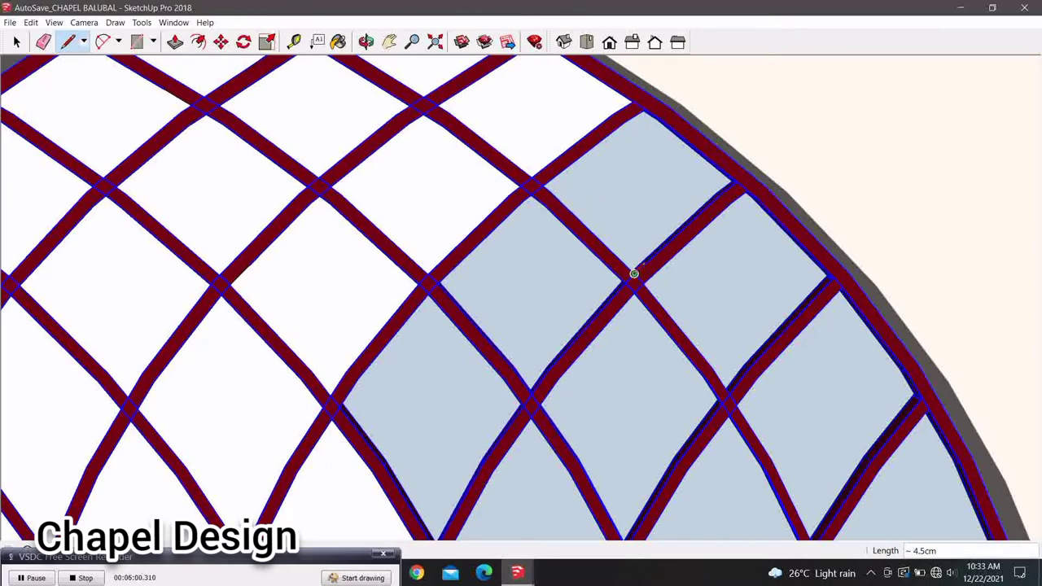
click(656, 254)
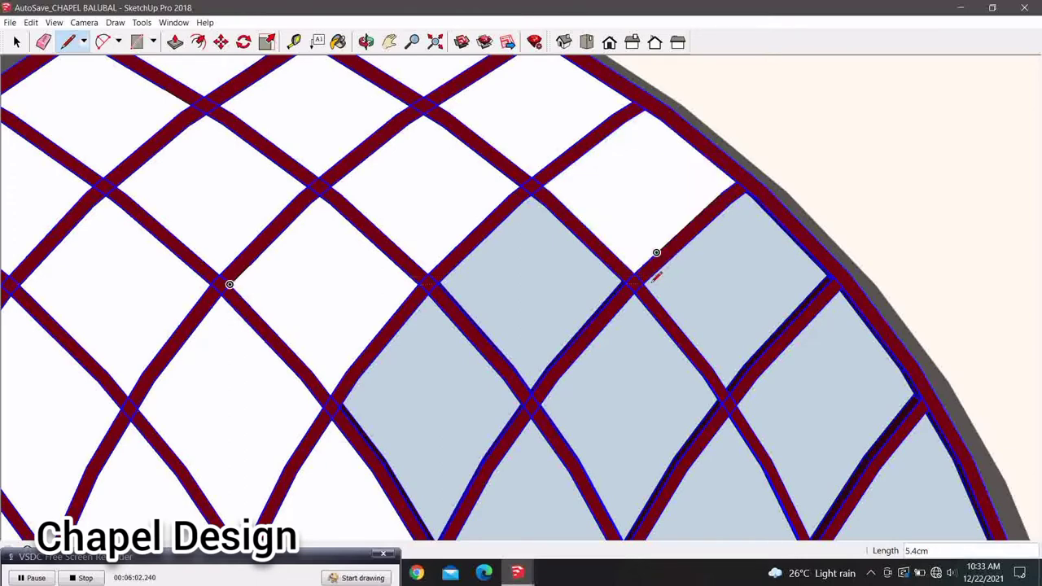
click(643, 283)
click(661, 262)
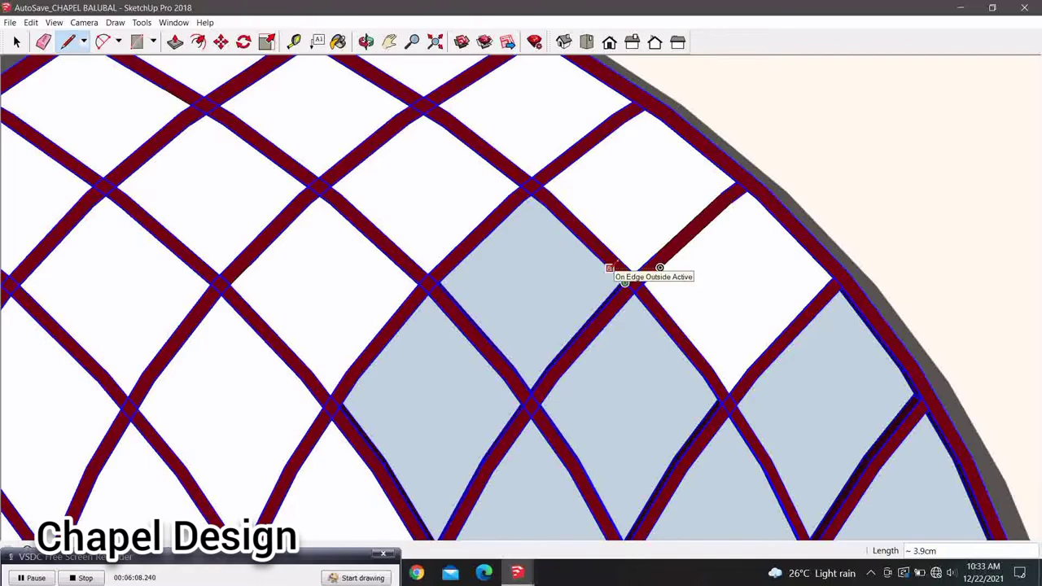
click(612, 270)
Whiten the upper-left diamond and its neighbour with further lattice lines
scroll(606, 271, down, 3)
shift+middle_drag(544, 312, 533, 206)
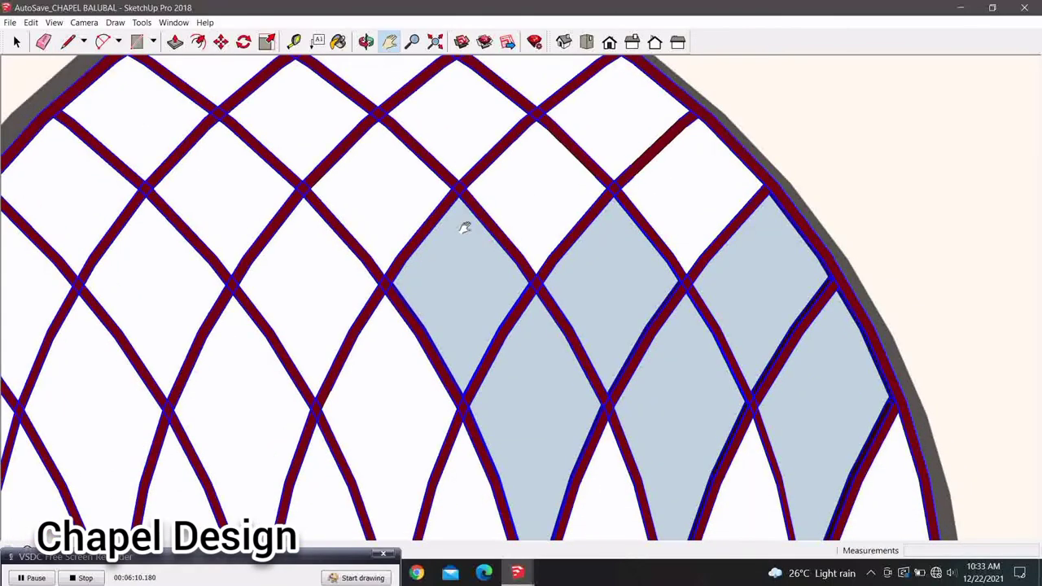
scroll(465, 226, up, 2)
click(458, 192)
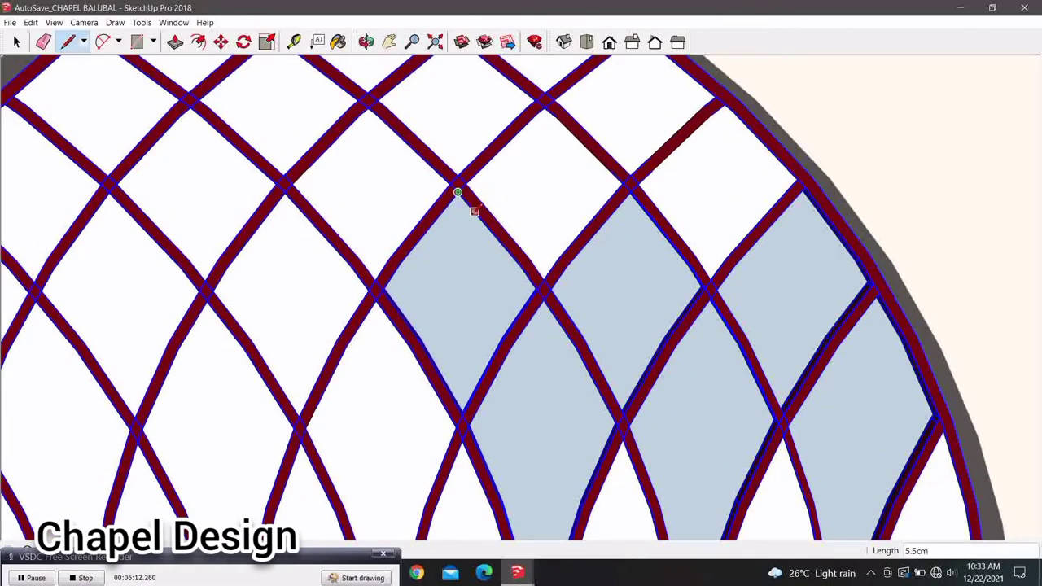
click(543, 285)
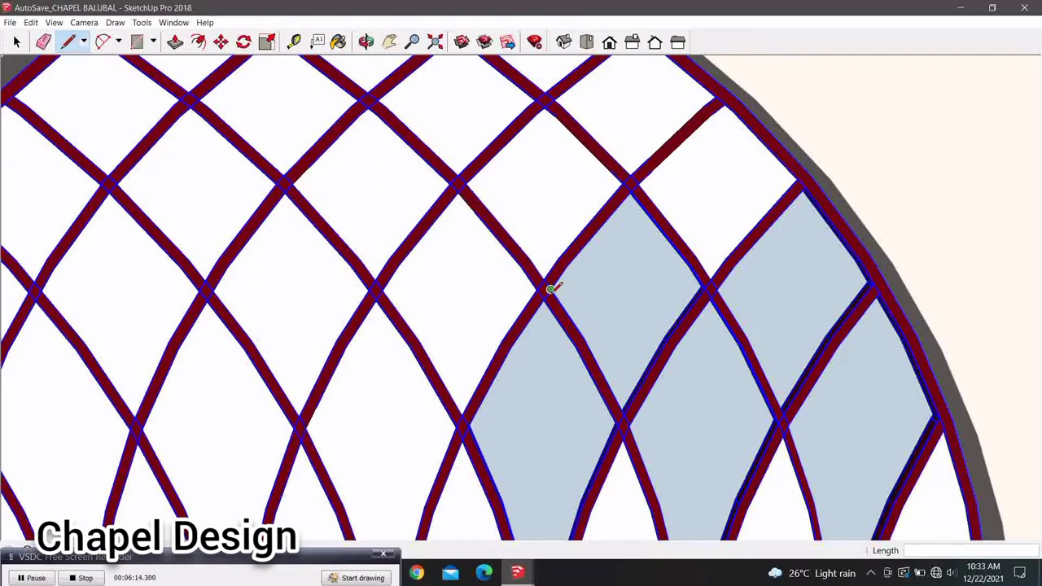
click(568, 269)
Undo and cancel the unfinished lines that left the central diamond blue
scroll(564, 263, down, 2)
mouse_move(565, 263)
shift+middle_down()
mouse_move(599, 308)
mouse_move(491, 221)
shift+middle_up()
scroll(466, 236, up, 2)
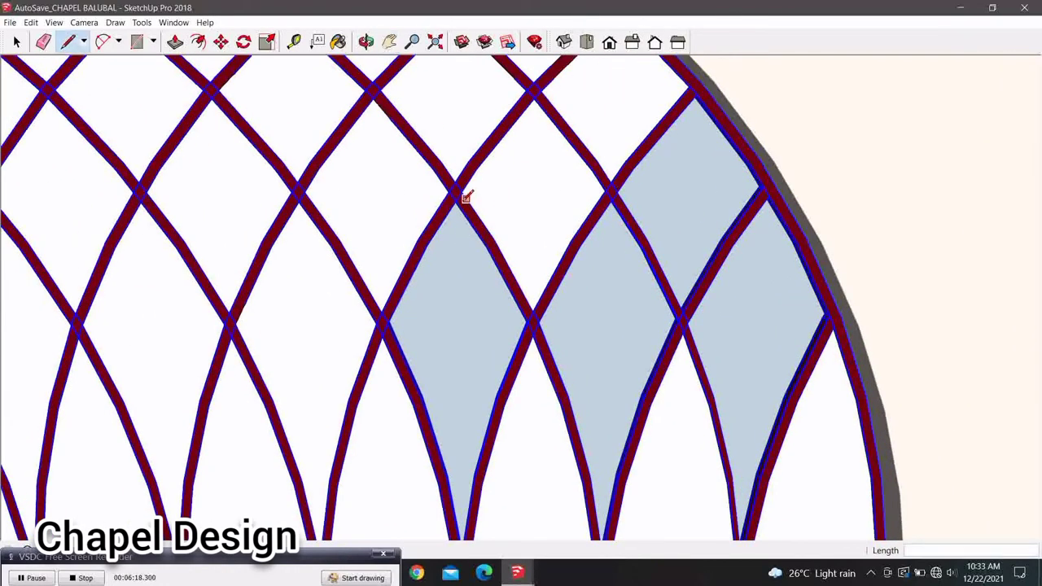
click(455, 201)
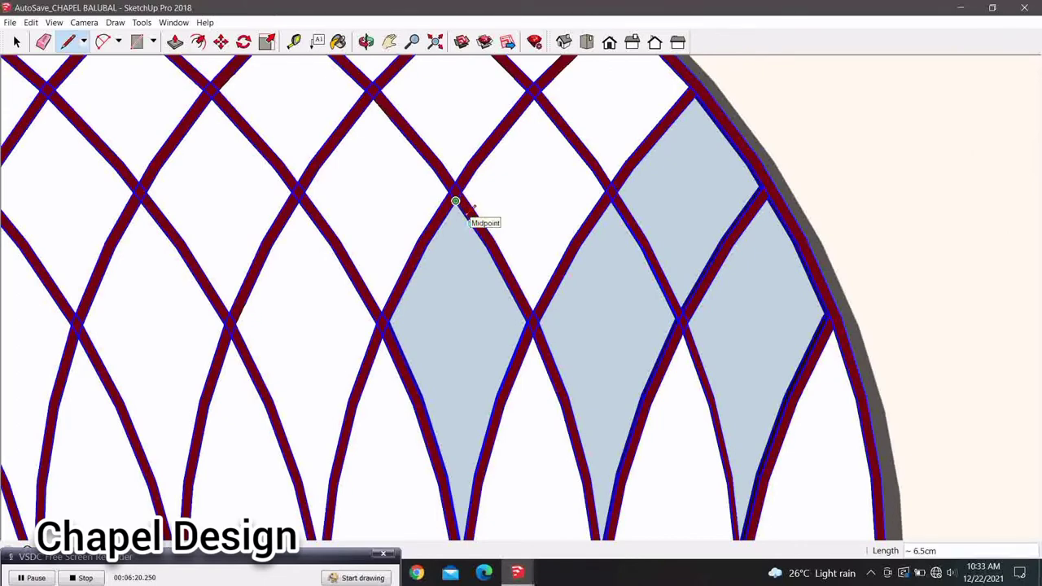
scroll(455, 201, up, 1)
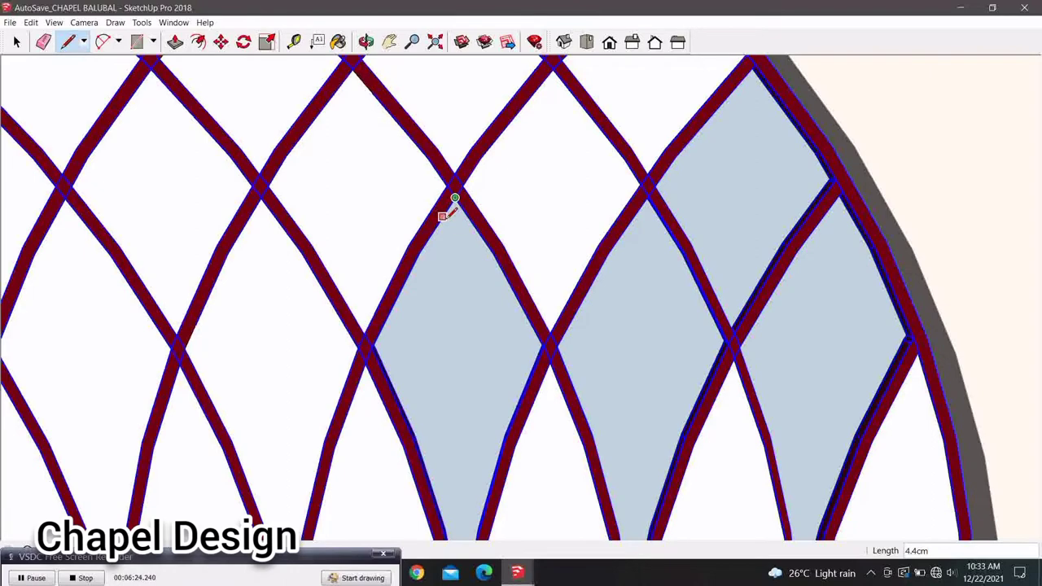
key(ctrl+z)
middle_drag(442, 216, 551, 321)
key(Escape)
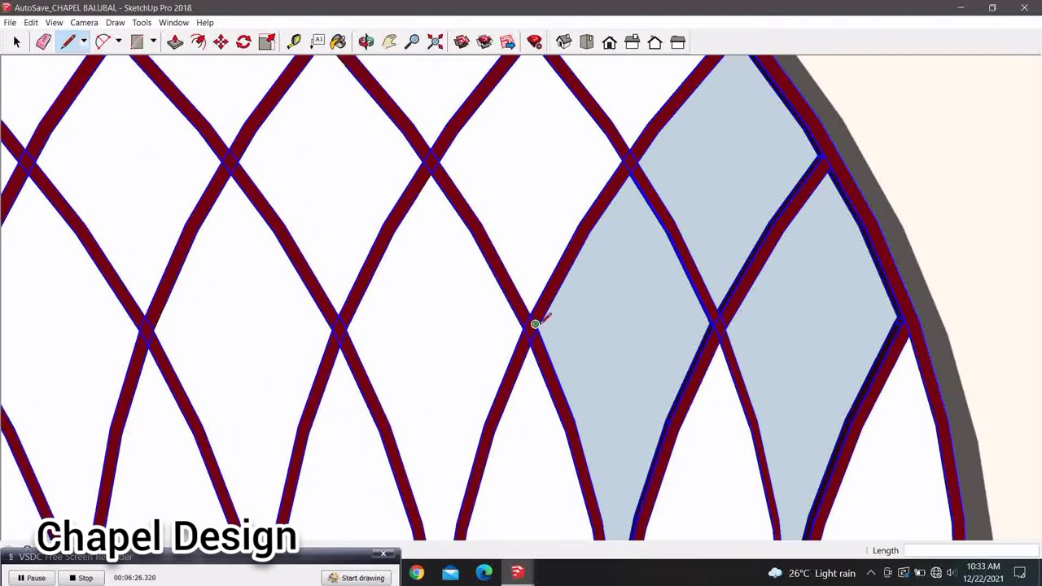
click(536, 327)
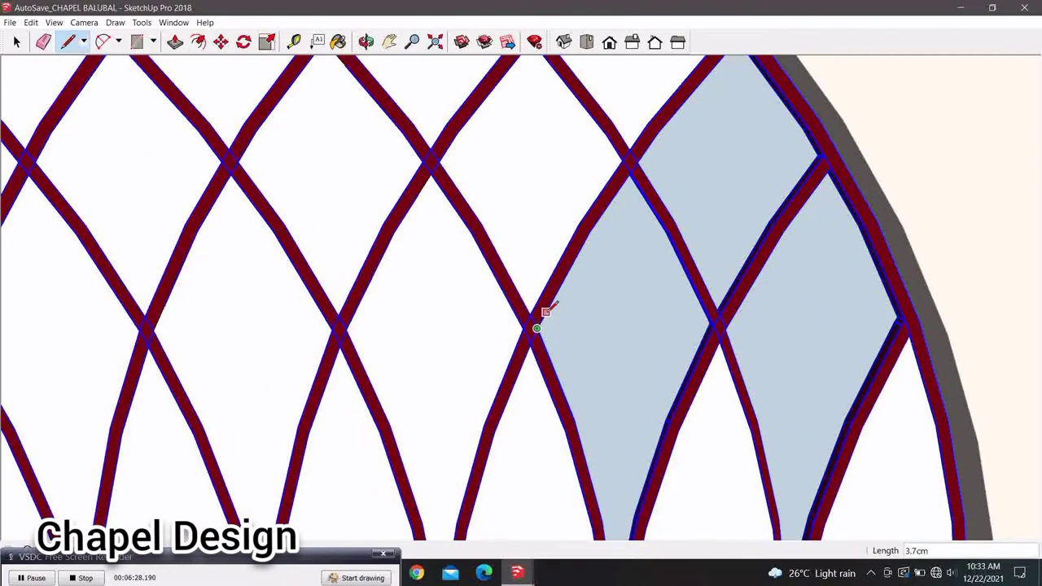
key(Escape)
Start one more lattice line with the Pencil (P), then undo it
scroll(551, 305, down, 3)
shift+middle_drag(551, 302, 558, 298)
scroll(511, 263, up, 3)
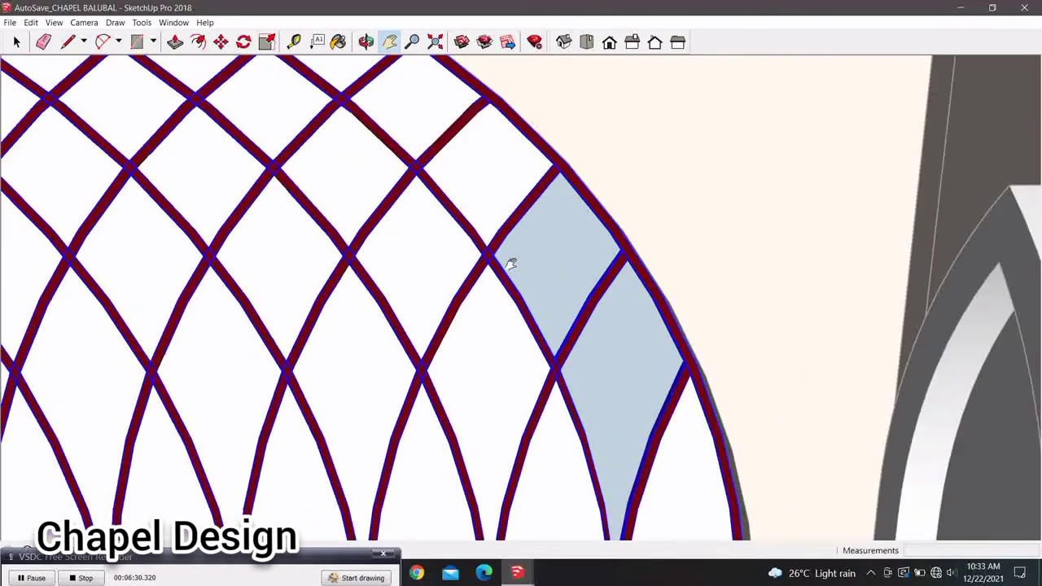
scroll(507, 259, up, 1)
key(p)
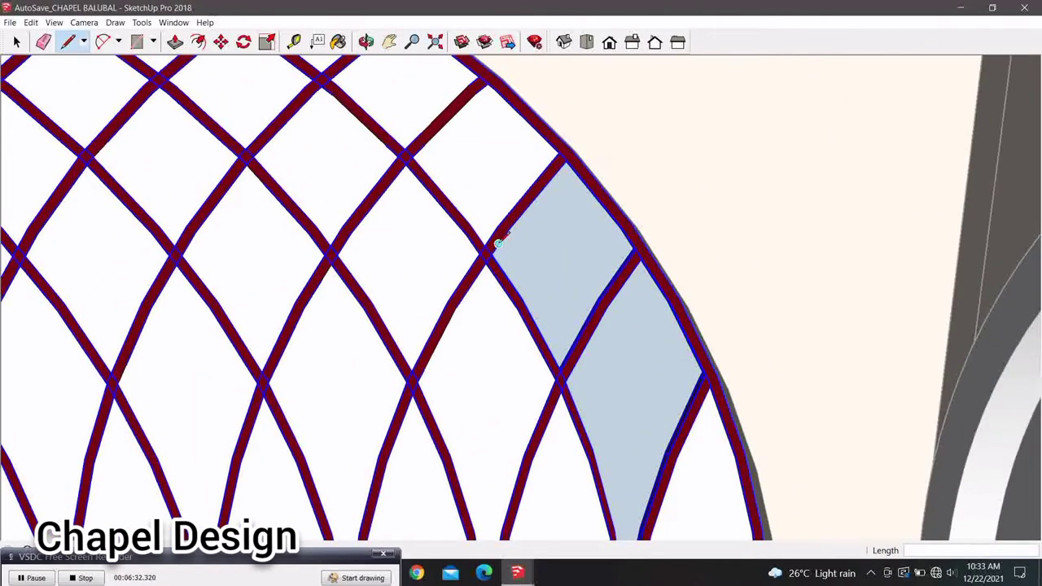
click(491, 253)
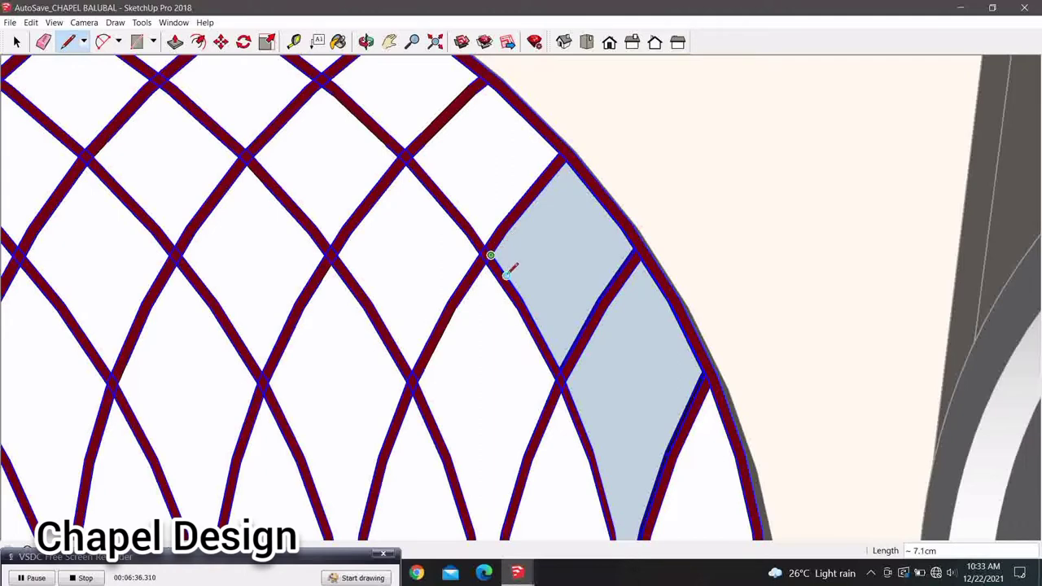
scroll(506, 278, up, 2)
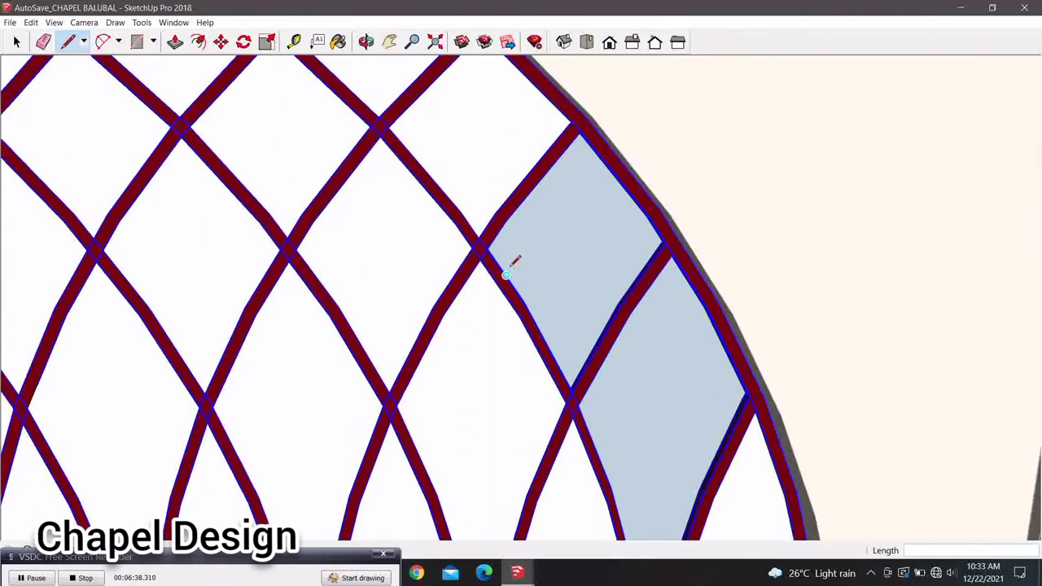
scroll(512, 261, up, 2)
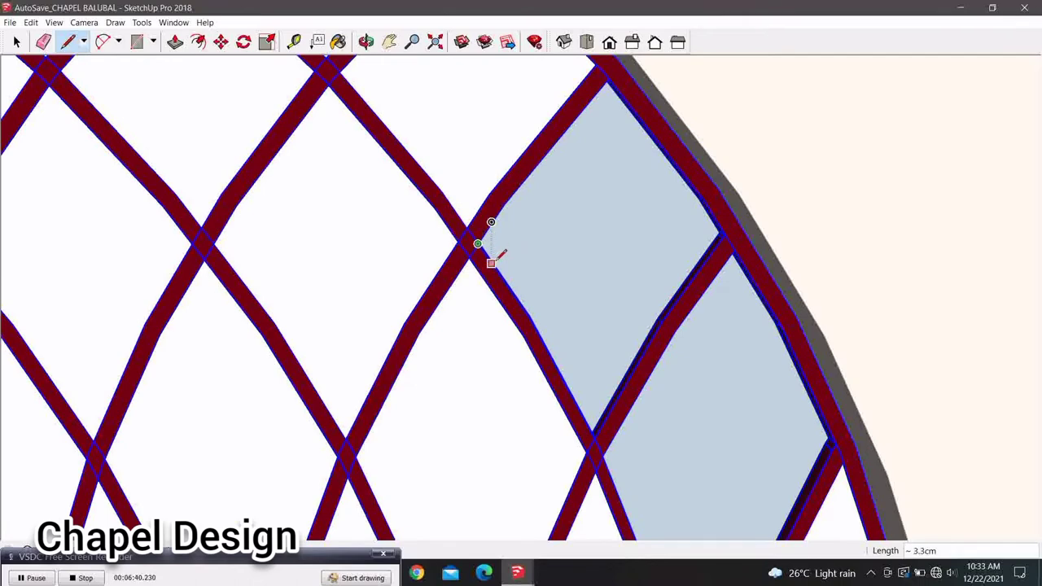
key(ctrl+z)
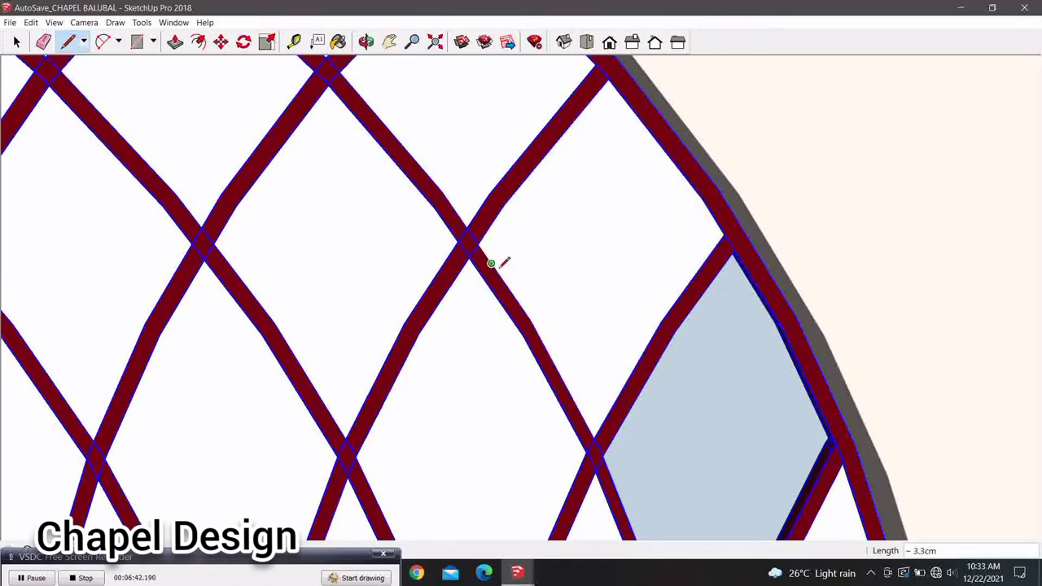
Zoom out and pan up to the dark panel under the roof overhang
scroll(491, 263, down, 3)
scroll(558, 263, up, 3)
shift+middle_drag(558, 263, 542, 302)
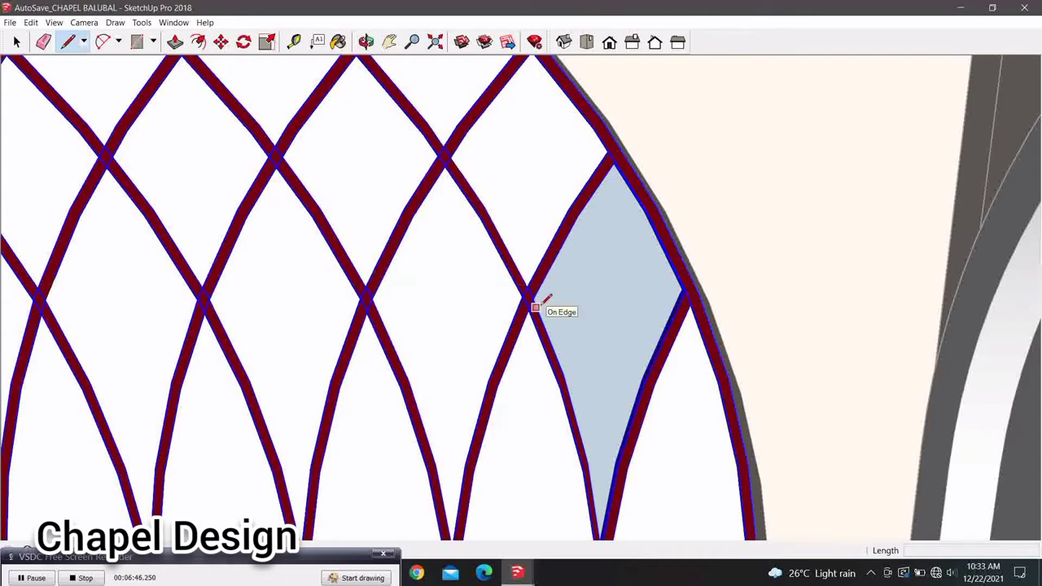
scroll(532, 299, down, 1)
scroll(532, 299, down, 2)
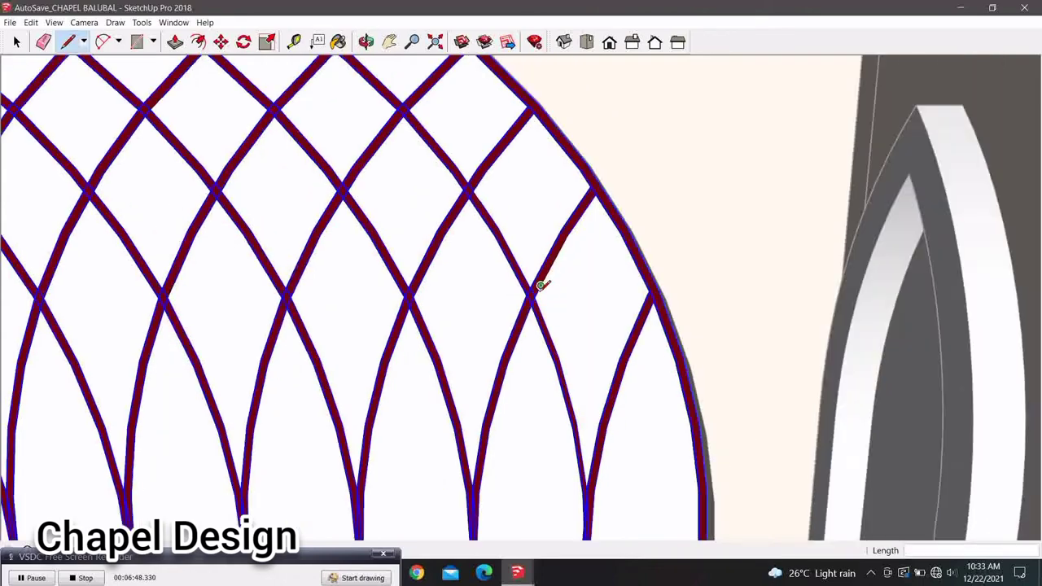
scroll(534, 298, down, 2)
scroll(536, 300, down, 2)
shift+middle_drag(537, 299, 548, 305)
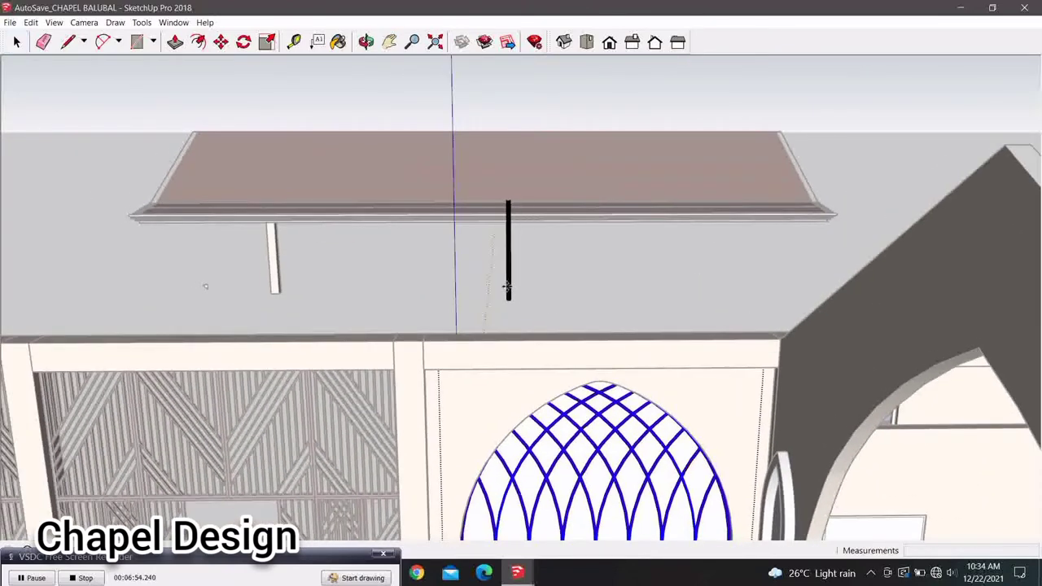
Select the dark panel above the wall and rotate it about 113° to face front
scroll(505, 286, up, 3)
middle_drag(505, 286, 490, 287)
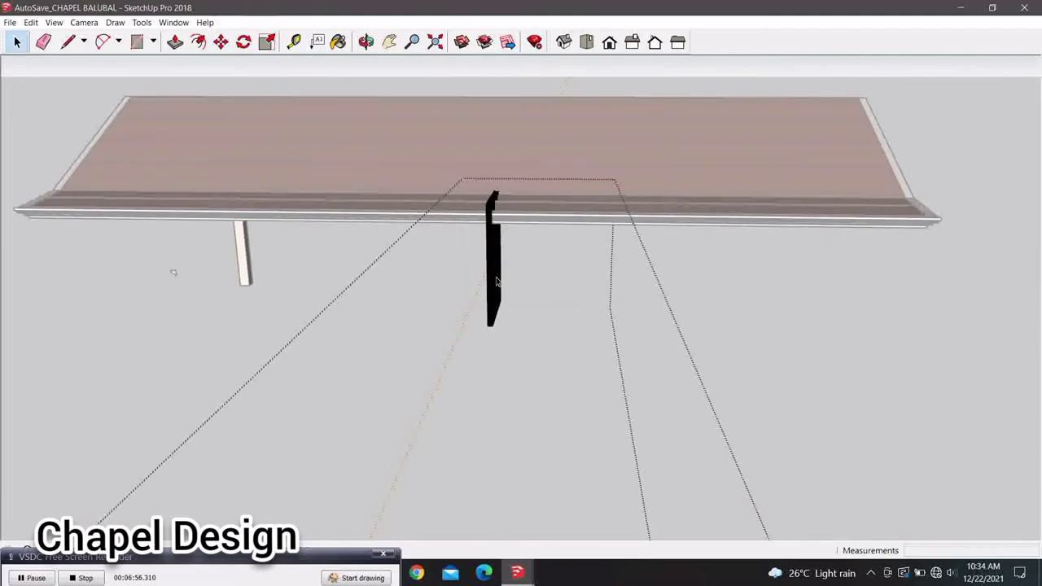
click(497, 282)
scroll(496, 281, down, 3)
scroll(495, 277, down, 1)
key(m)
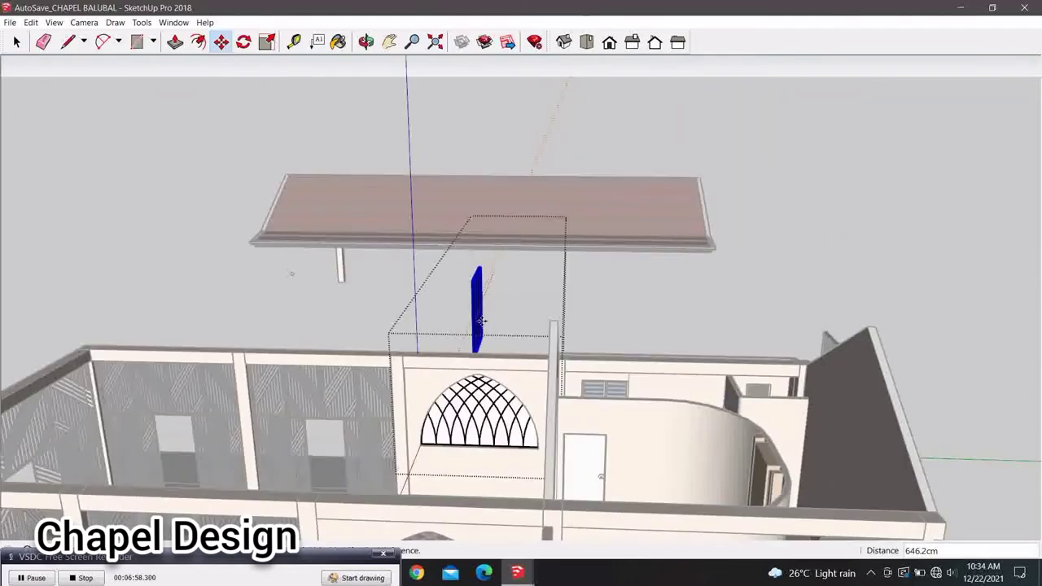
middle_drag(477, 311, 472, 324)
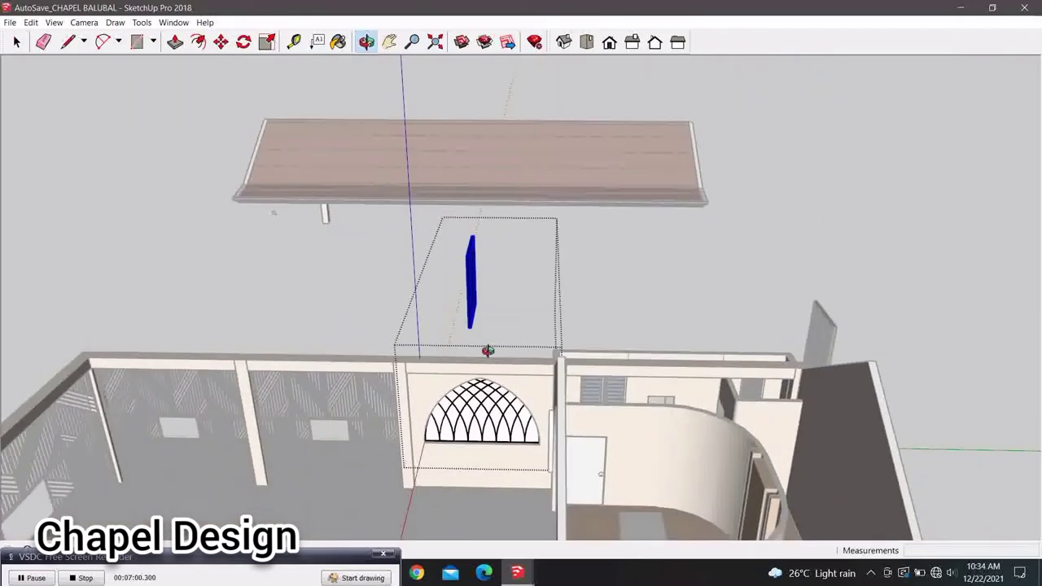
key(q)
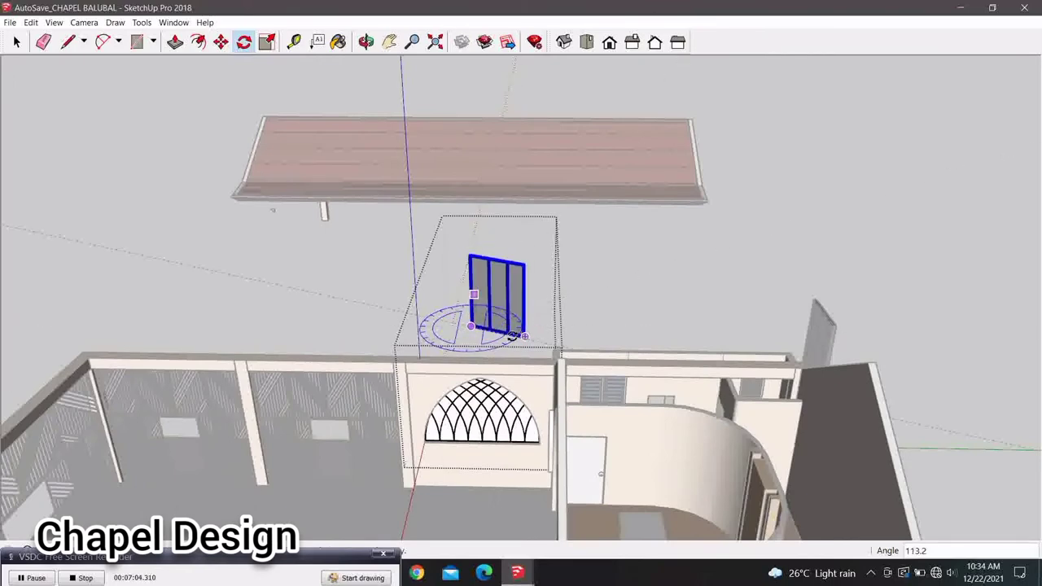
key(space)
scroll(503, 302, up, 1)
scroll(496, 284, up, 1)
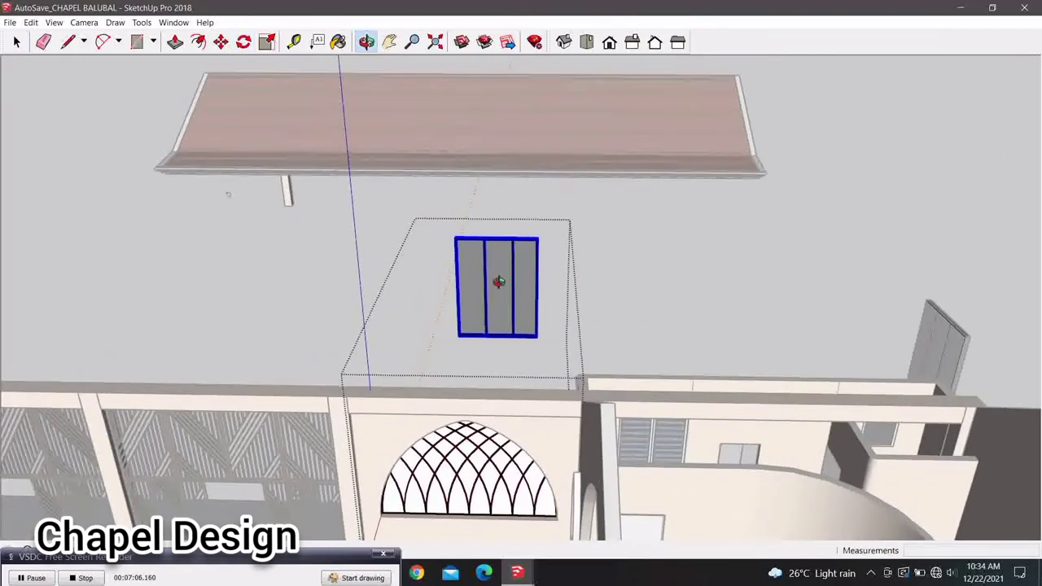
scroll(516, 272, up, 2)
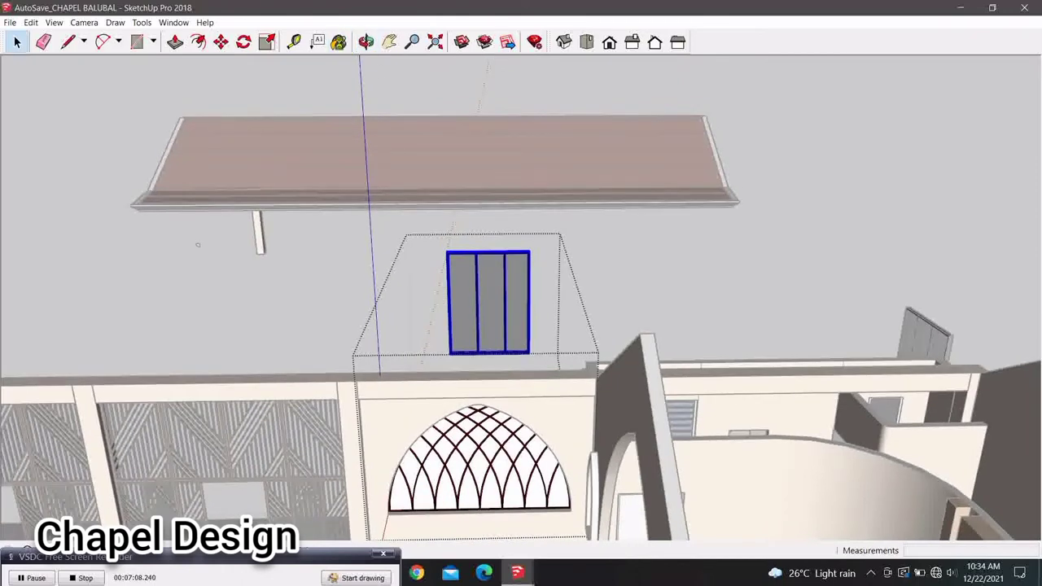
click(339, 41)
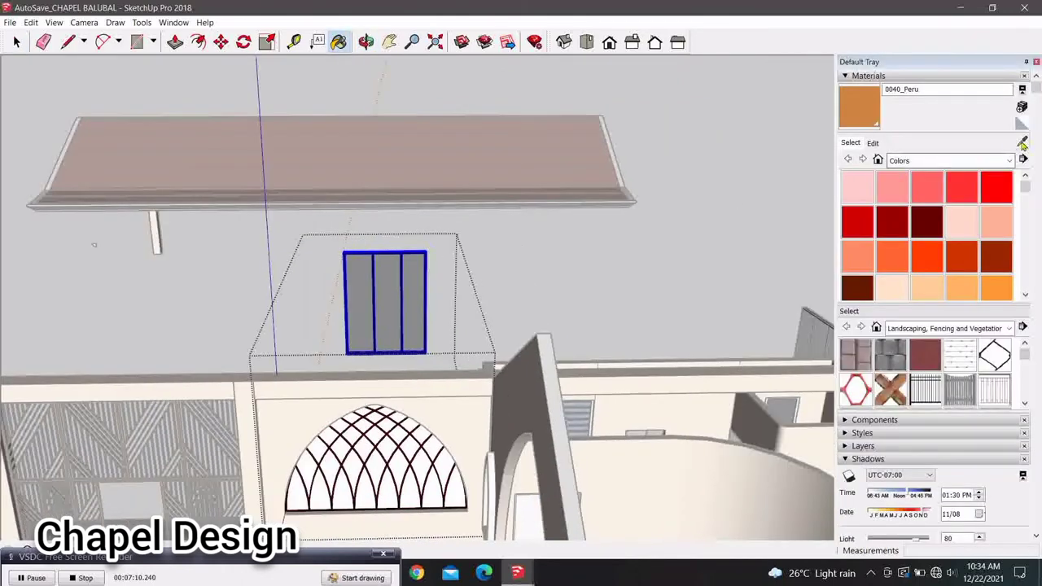
Pan and zoom in on the top of the arched lattice window
scroll(412, 312, up, 2)
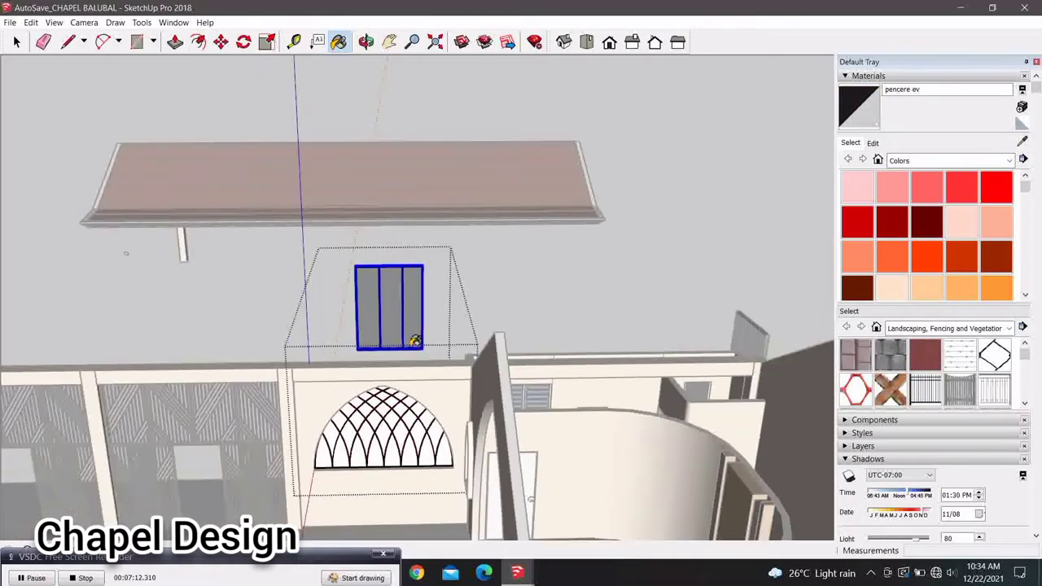
shift+middle_drag(490, 272, 413, 438)
scroll(413, 438, up, 2)
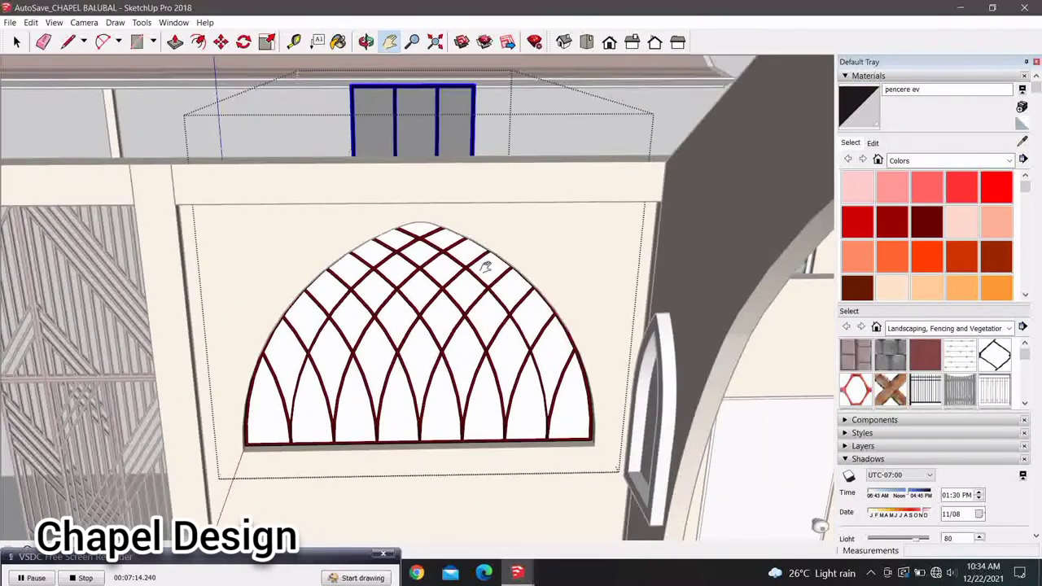
scroll(481, 268, up, 2)
scroll(432, 221, up, 2)
scroll(449, 186, up, 1)
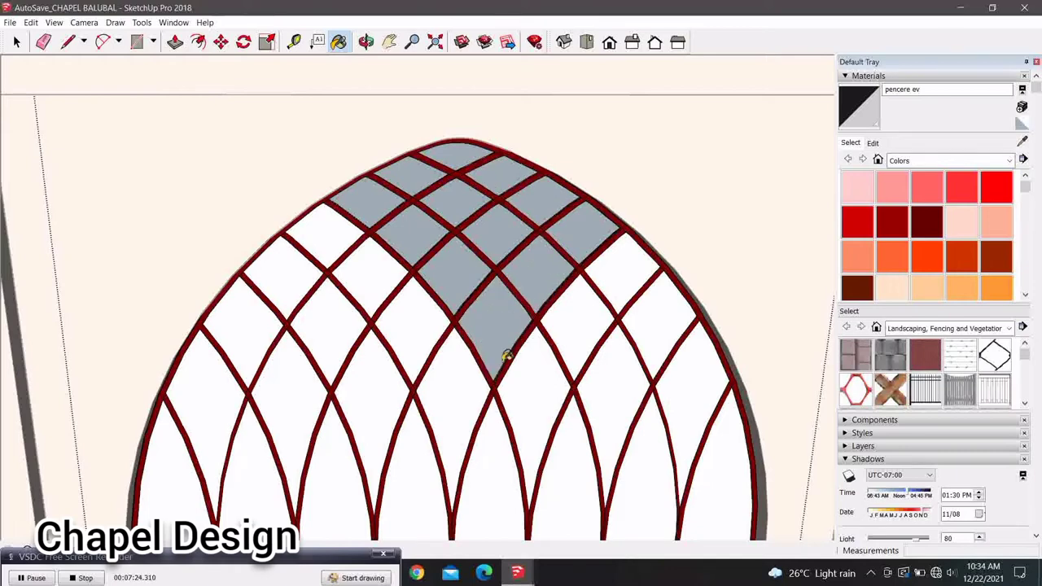
Paint the arch's right-side and central panes with the grey pencere ev glass
shift+middle_drag(506, 356, 530, 216)
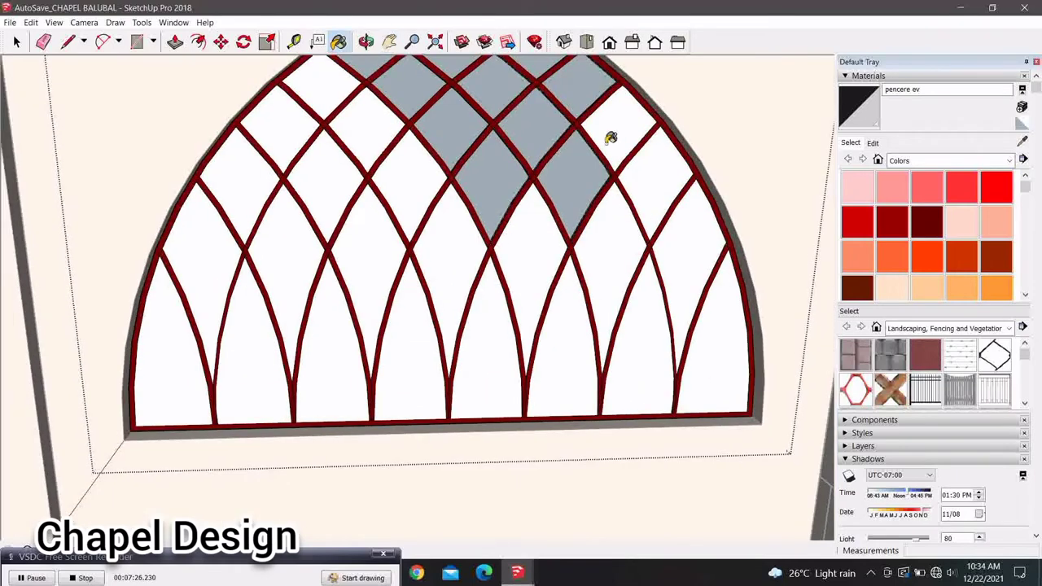
click(682, 237)
click(724, 305)
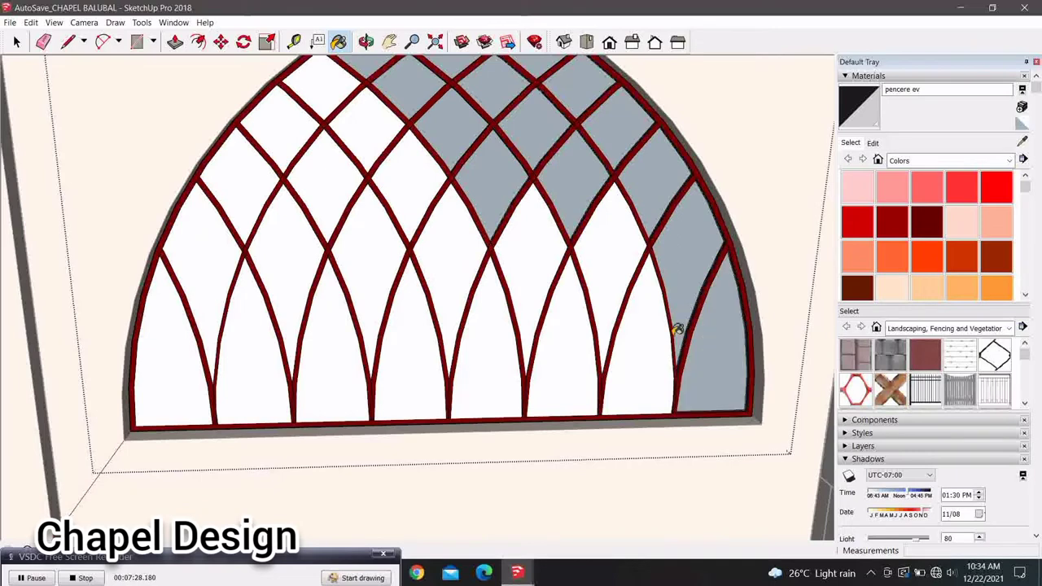
click(645, 345)
click(590, 276)
click(544, 297)
click(513, 285)
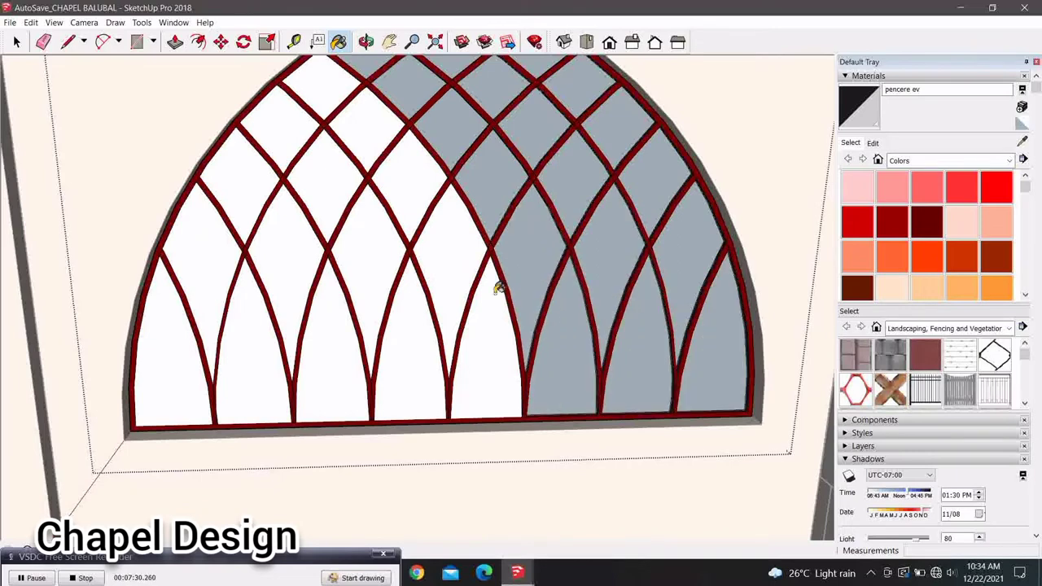
click(487, 293)
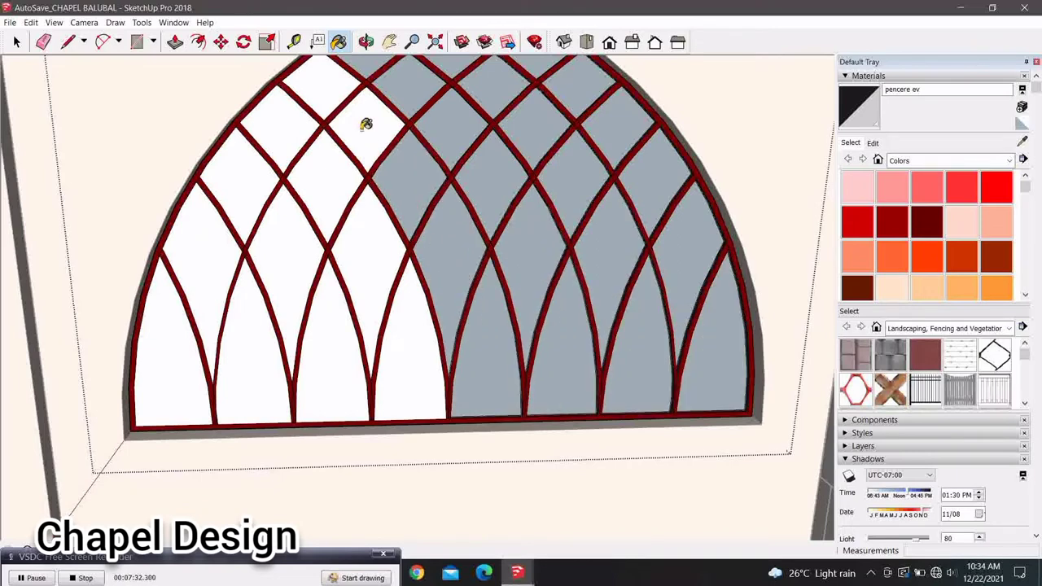
Paint the left-side and last central white panes with pencere ev glass
click(204, 253)
click(179, 328)
click(228, 345)
click(288, 296)
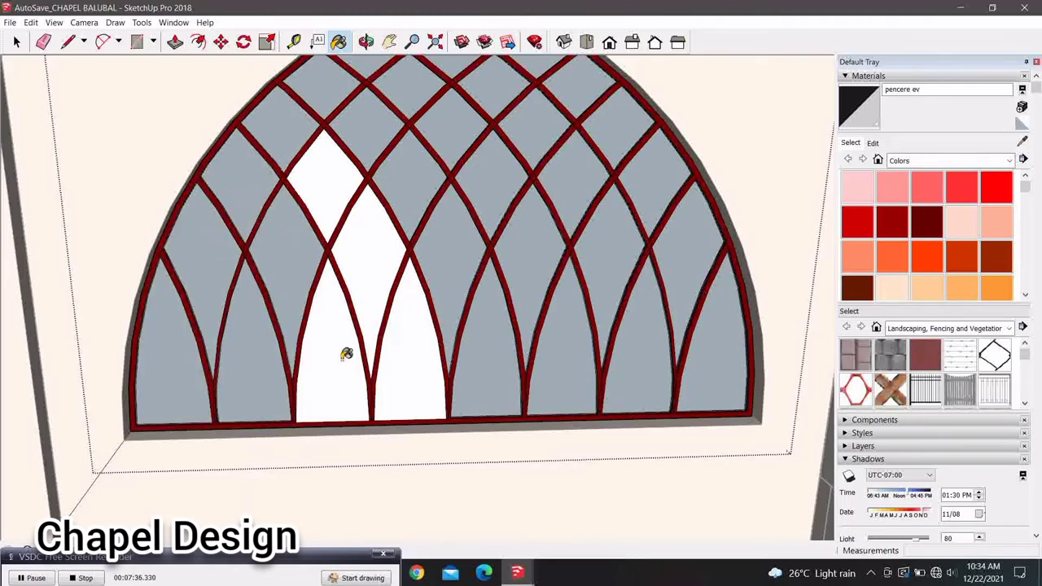
click(346, 354)
click(366, 282)
click(420, 328)
scroll(383, 333, down, 3)
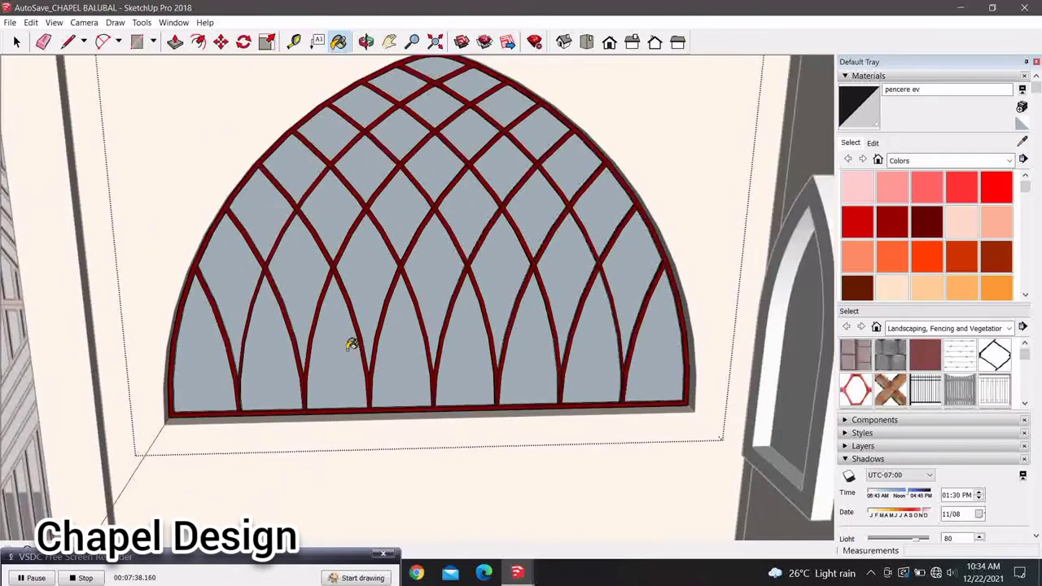
scroll(352, 342, down, 2)
Orbit to the side arched window and glaze its left-edge pane with pencere ev
middle_drag(351, 342, 525, 395)
scroll(488, 374, up, 4)
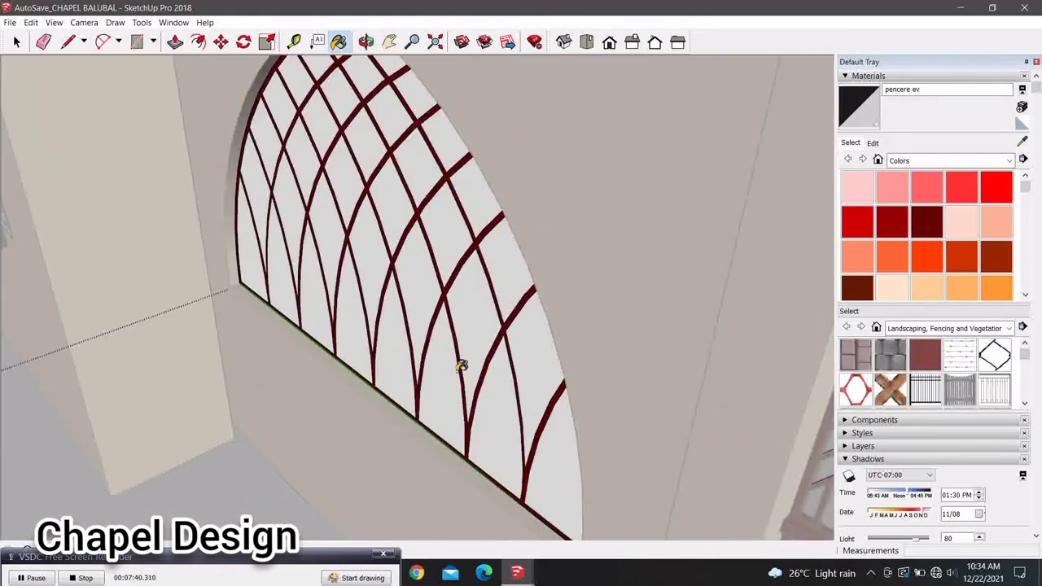
mouse_move(461, 361)
middle_down()
mouse_move(600, 377)
mouse_move(426, 333)
mouse_move(505, 234)
mouse_move(515, 185)
middle_up()
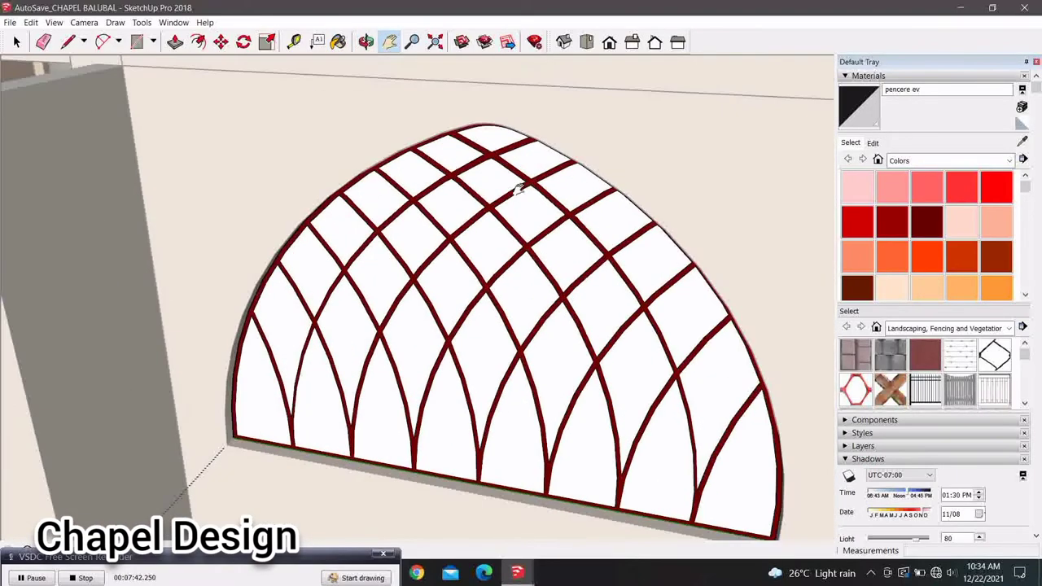
scroll(514, 186, up, 1)
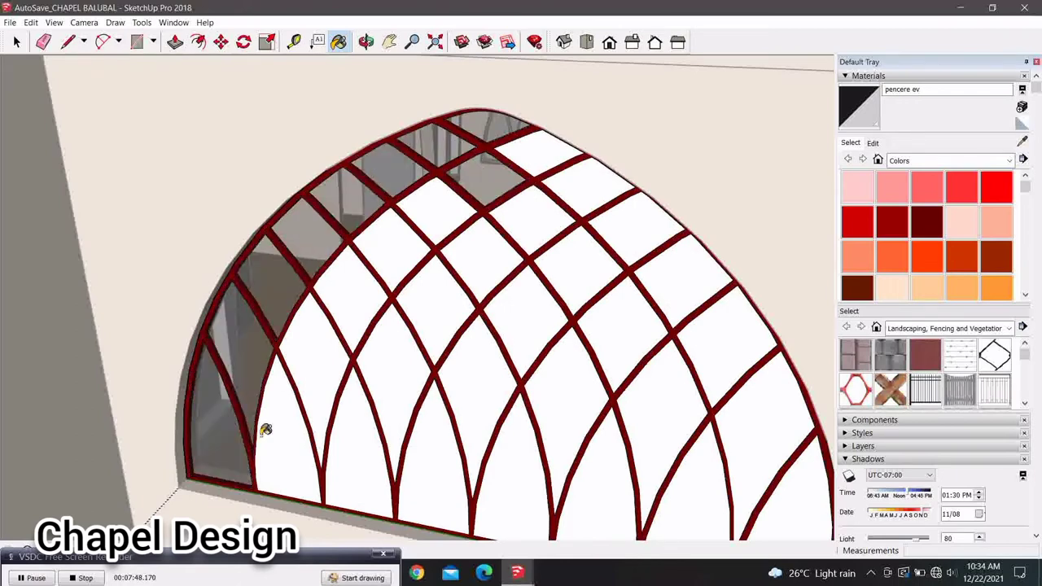
click(377, 378)
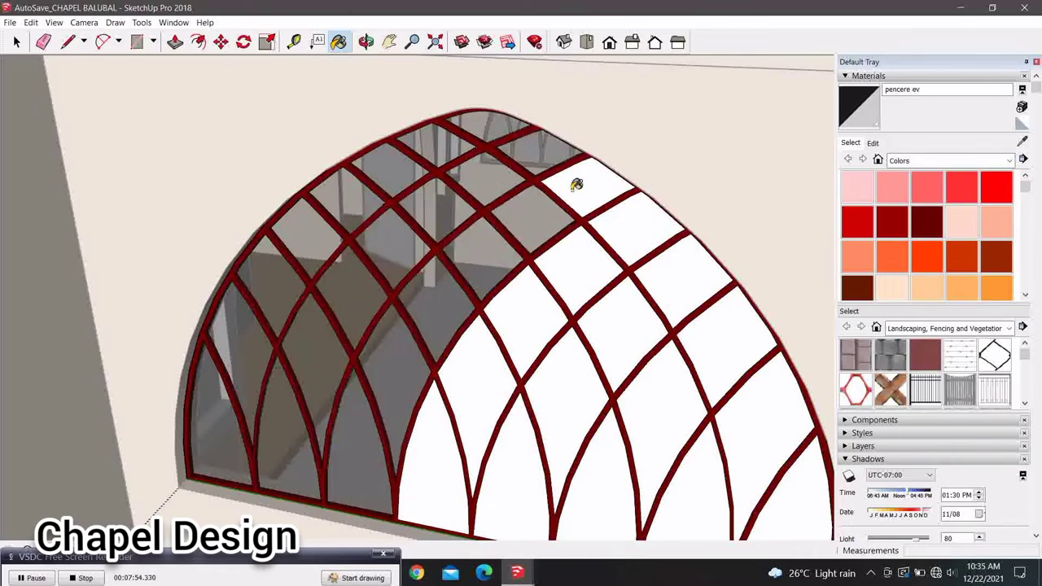
Glaze the side window's middle, lower-right and right-side panes with the grey glass
click(482, 370)
click(427, 453)
click(534, 432)
click(569, 407)
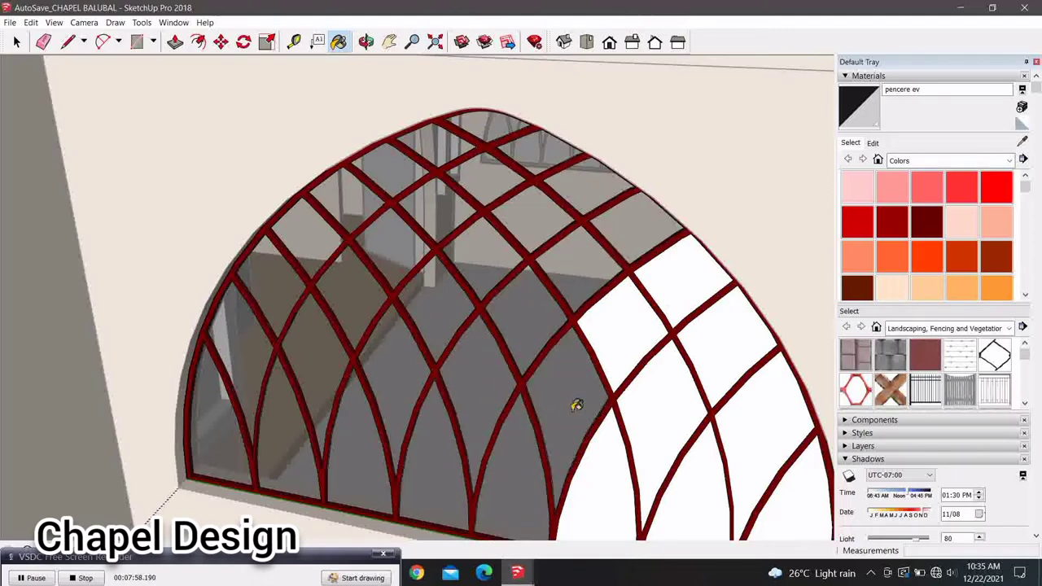
click(611, 460)
click(659, 391)
click(662, 326)
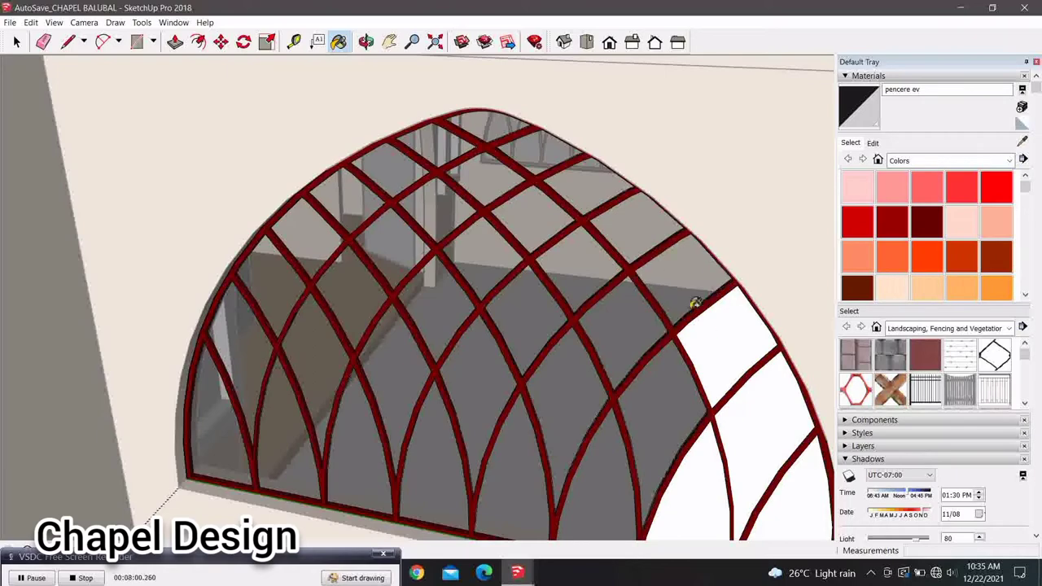
click(766, 424)
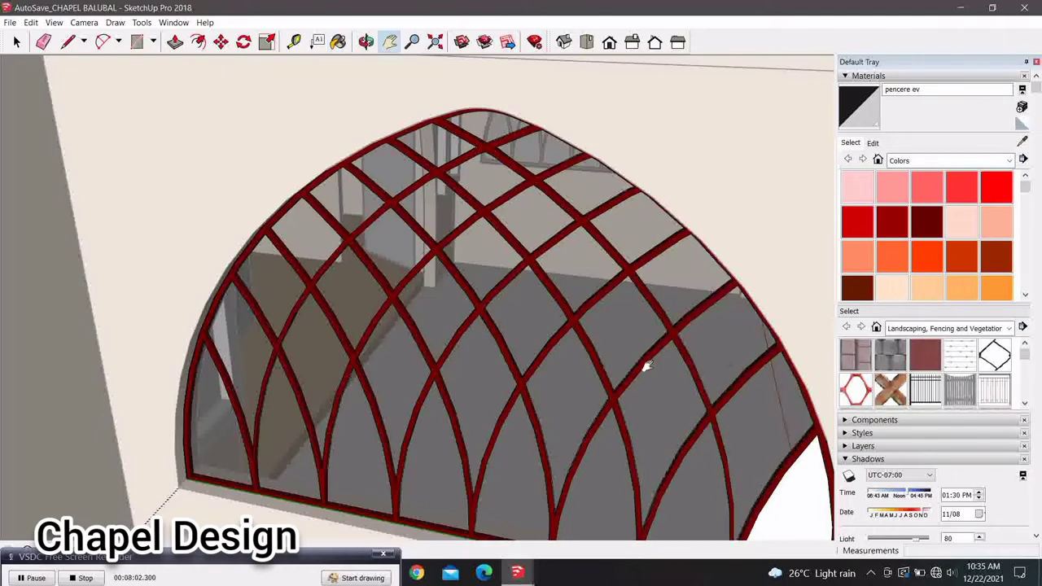
shift+middle_drag(645, 367, 581, 304)
Paint the arched window pane with the grey 'pencere ev' glass material
click(699, 413)
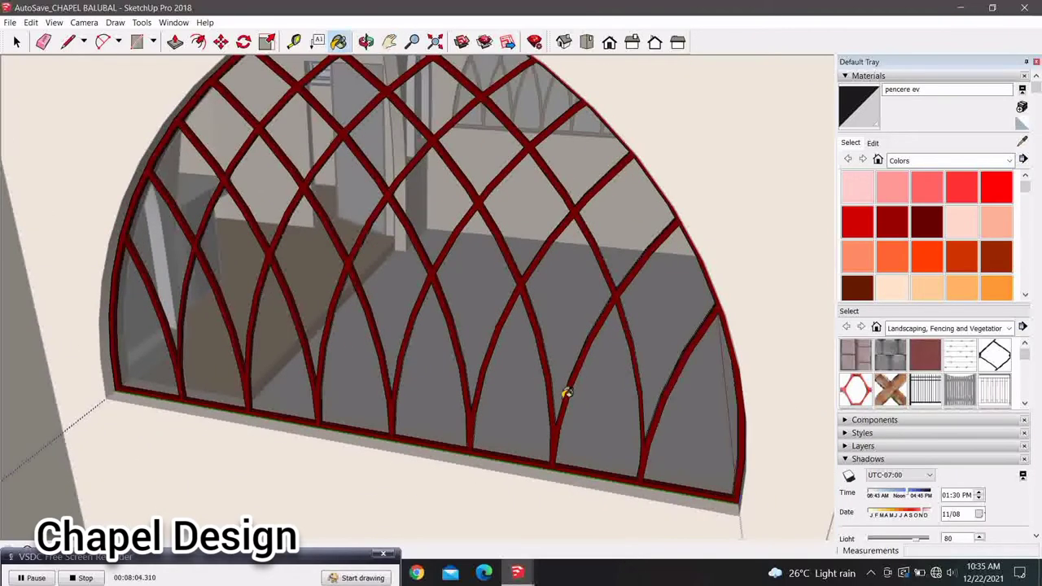
scroll(565, 391, down, 4)
scroll(535, 386, down, 3)
scroll(507, 380, down, 3)
Delete the loose window panel standing out on the ground
middle_drag(498, 373, 324, 303)
key(space)
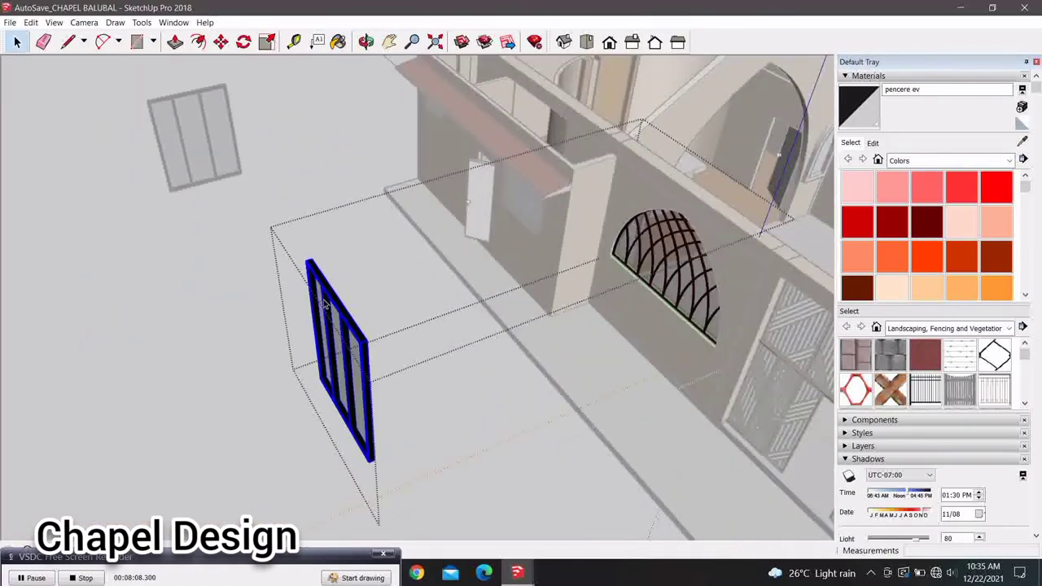
key(Delete)
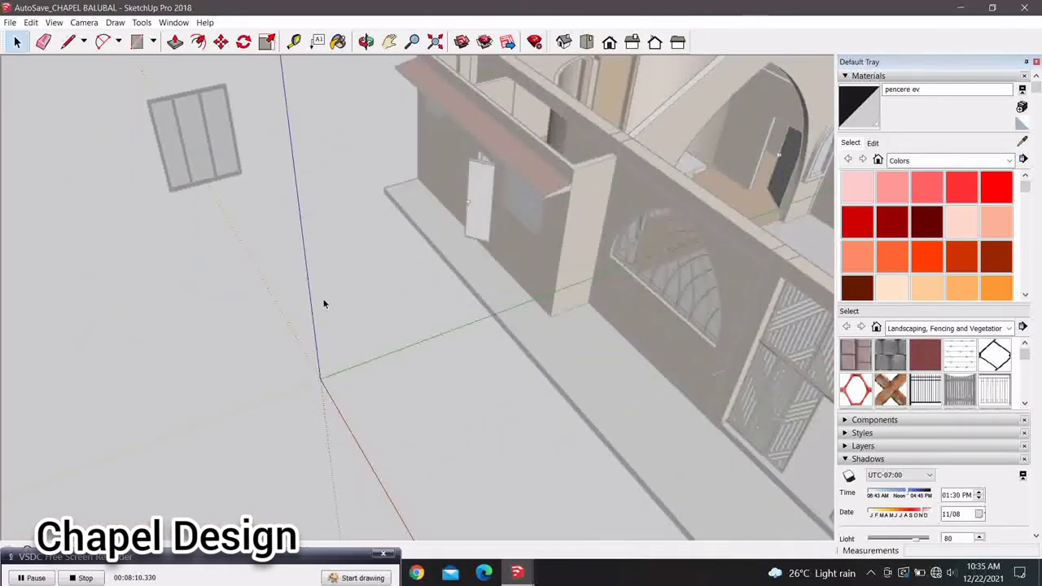
Inspect the arched window grille on the chapel facade from its interior side
mouse_move(330, 294)
middle_down()
mouse_move(631, 305)
mouse_move(472, 370)
mouse_move(610, 317)
middle_up()
scroll(631, 306, up, 3)
click(623, 298)
scroll(623, 297, up, 3)
scroll(762, 230, up, 5)
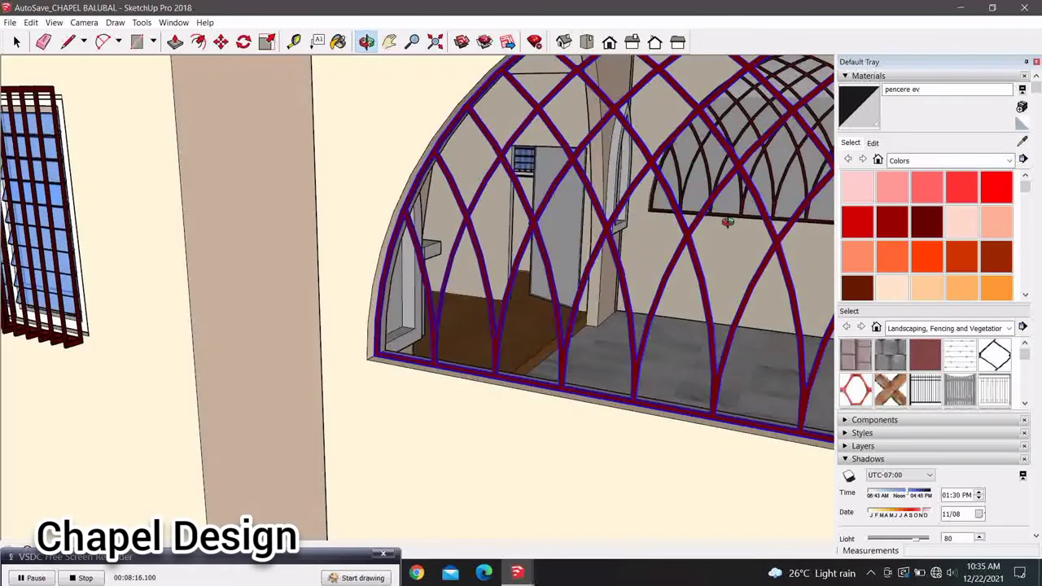
middle_drag(763, 230, 528, 296)
scroll(527, 295, down, 5)
click(239, 487)
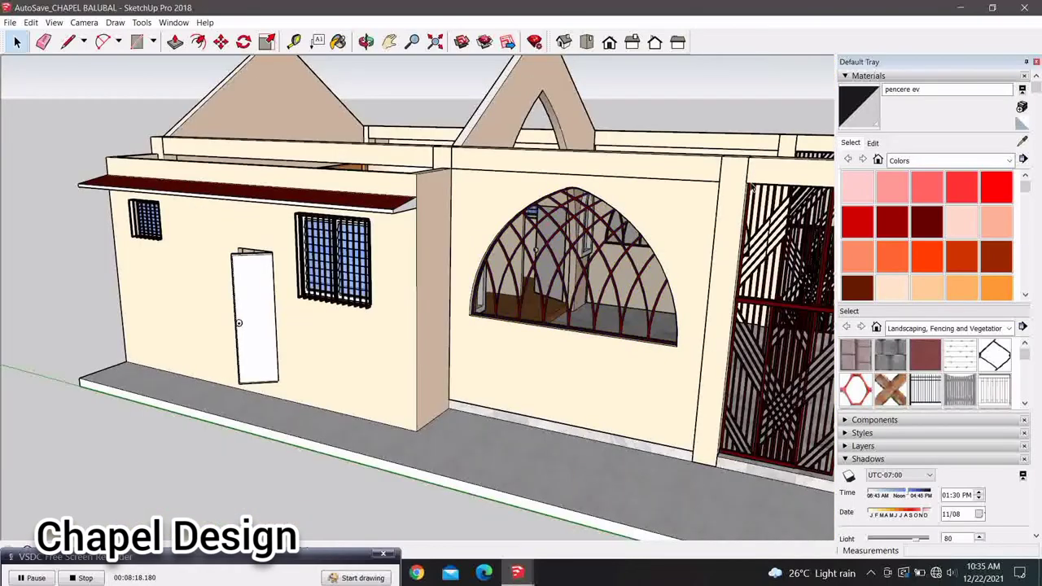
scroll(543, 314, up, 5)
scroll(544, 314, up, 3)
scroll(546, 312, up, 2)
scroll(545, 312, up, 2)
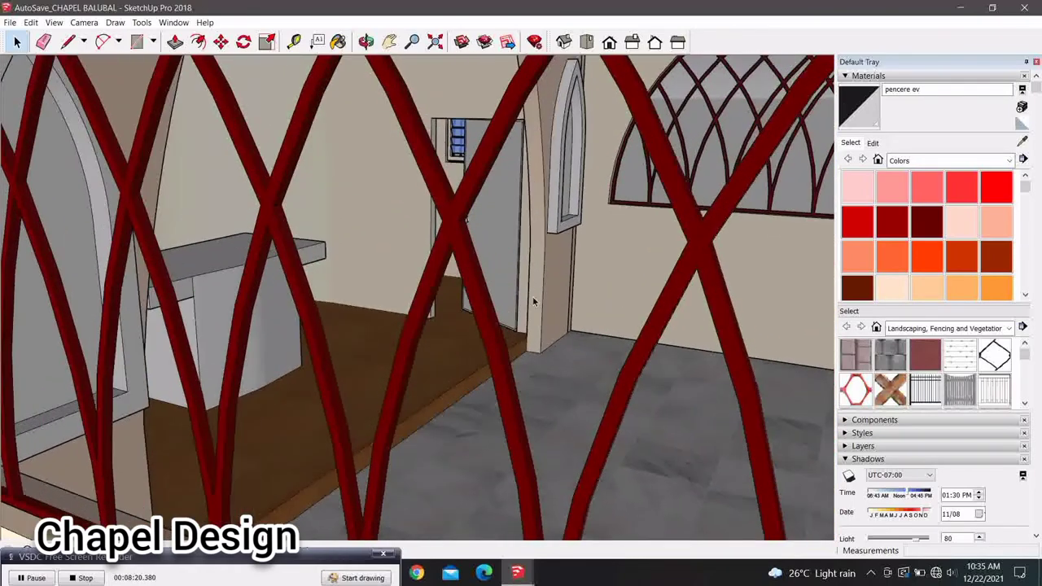
Orbit around the walls, altar and arched window to check its red ribs and glass
mouse_move(505, 268)
middle_down()
mouse_move(268, 284)
mouse_move(214, 303)
mouse_move(224, 336)
mouse_move(353, 502)
middle_up()
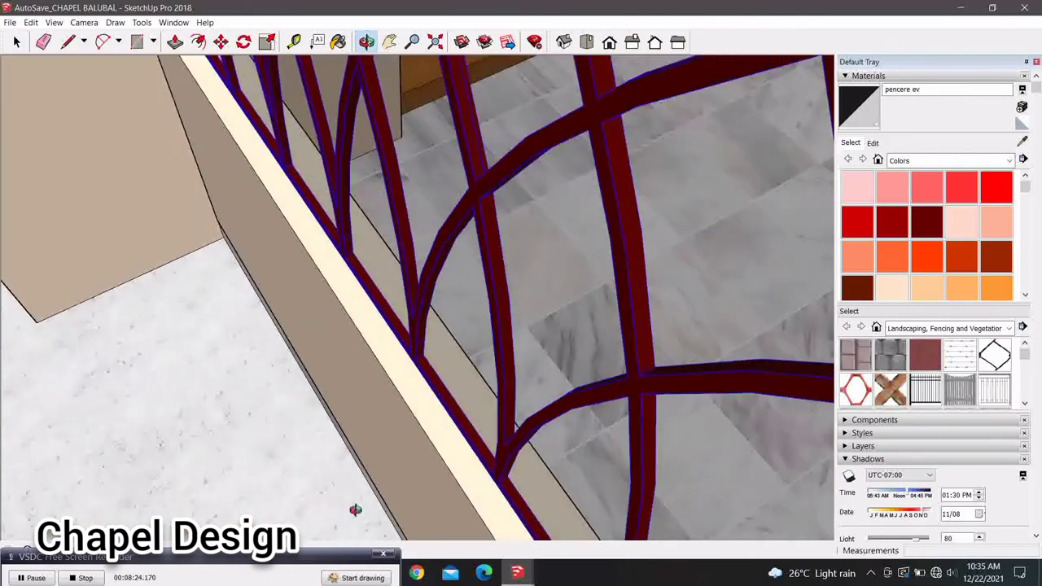
scroll(407, 472, down, 2)
scroll(479, 436, down, 2)
scroll(479, 435, down, 3)
mouse_move(542, 345)
middle_down()
mouse_move(128, 289)
mouse_move(153, 137)
middle_up()
scroll(363, 366, up, 2)
mouse_move(302, 298)
middle_down()
mouse_move(204, 318)
mouse_move(293, 424)
middle_up()
scroll(293, 424, down, 3)
mouse_move(432, 358)
middle_down()
mouse_move(426, 294)
mouse_move(741, 277)
mouse_move(529, 252)
mouse_move(619, 238)
mouse_move(477, 332)
middle_up()
scroll(619, 237, up, 4)
scroll(463, 384, up, 3)
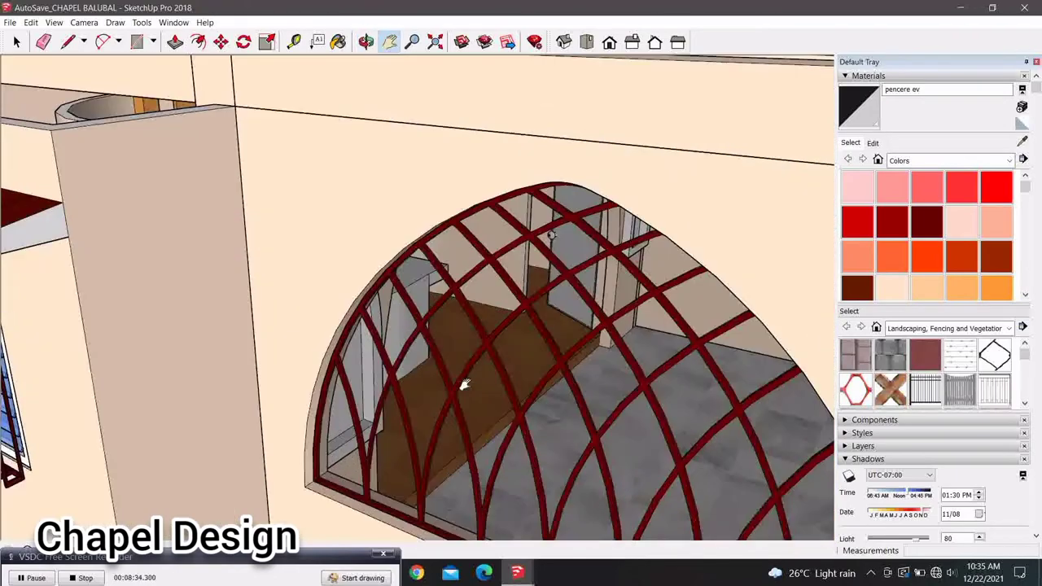
scroll(463, 384, up, 3)
scroll(456, 357, up, 2)
scroll(456, 357, down, 3)
scroll(455, 357, down, 3)
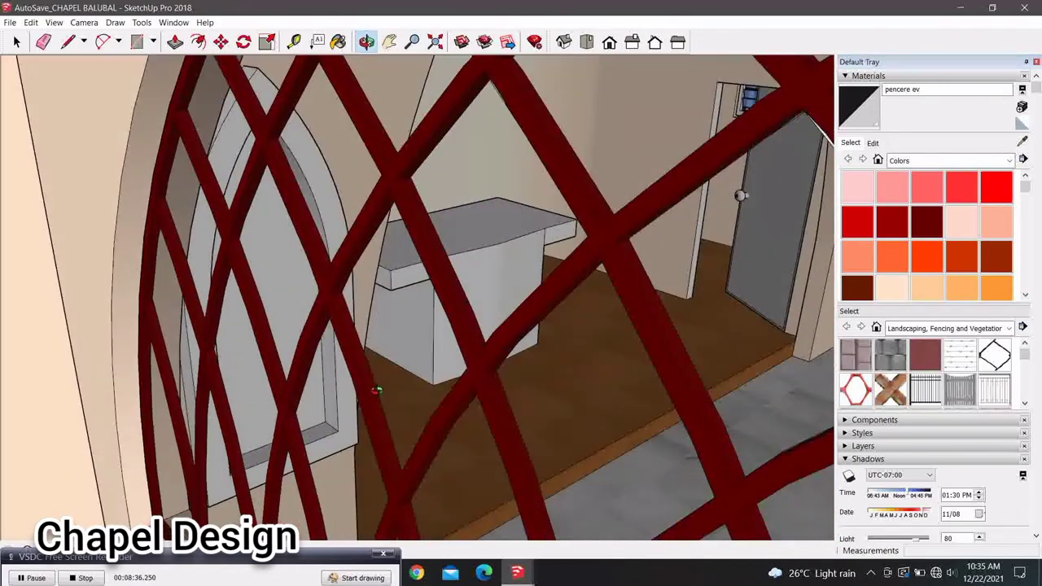
scroll(442, 407, down, 4)
mouse_move(442, 461)
shift+middle_down()
mouse_move(609, 257)
mouse_move(383, 349)
mouse_move(407, 377)
mouse_move(526, 319)
shift+middle_up()
scroll(370, 349, up, 3)
mouse_move(370, 349)
middle_down()
mouse_move(537, 318)
mouse_move(495, 309)
mouse_move(464, 319)
mouse_move(303, 291)
middle_up()
scroll(560, 318, up, 3)
scroll(561, 317, up, 2)
scroll(580, 289, down, 2)
scroll(303, 291, up, 3)
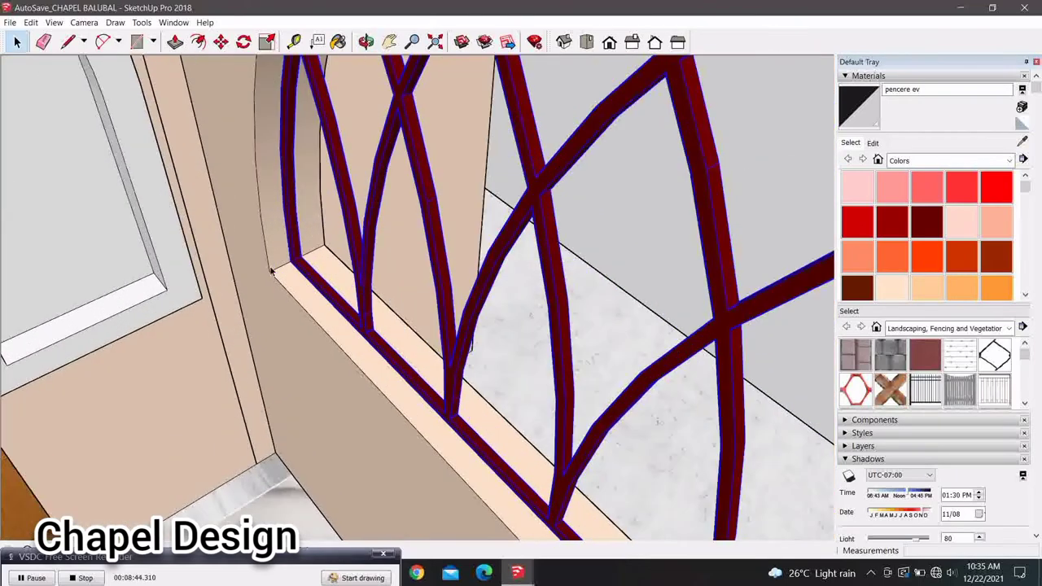
scroll(299, 281, up, 3)
scroll(294, 269, up, 2)
key(t)
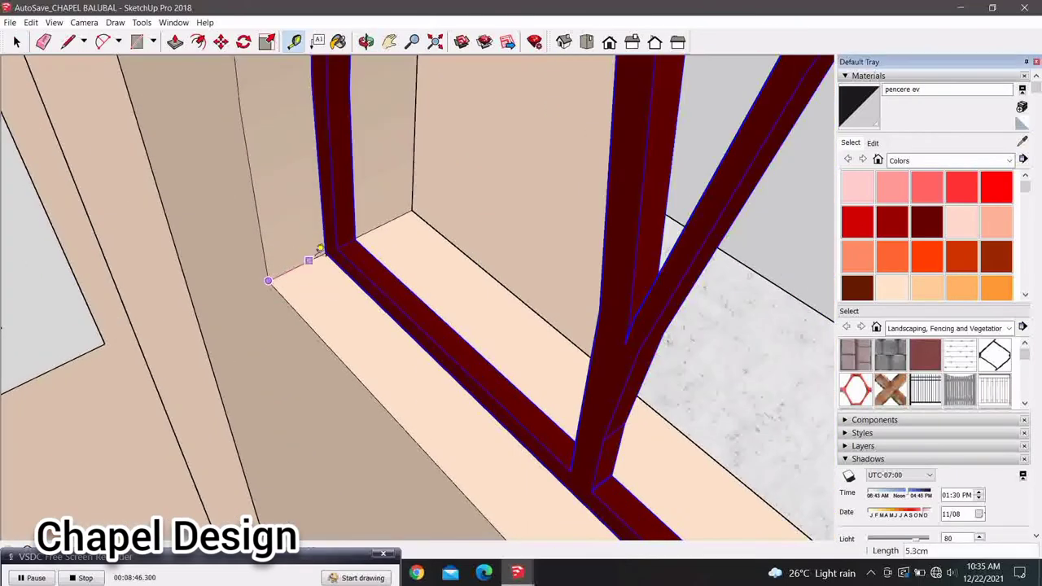
key(space)
scroll(382, 352, down, 3)
scroll(381, 353, down, 3)
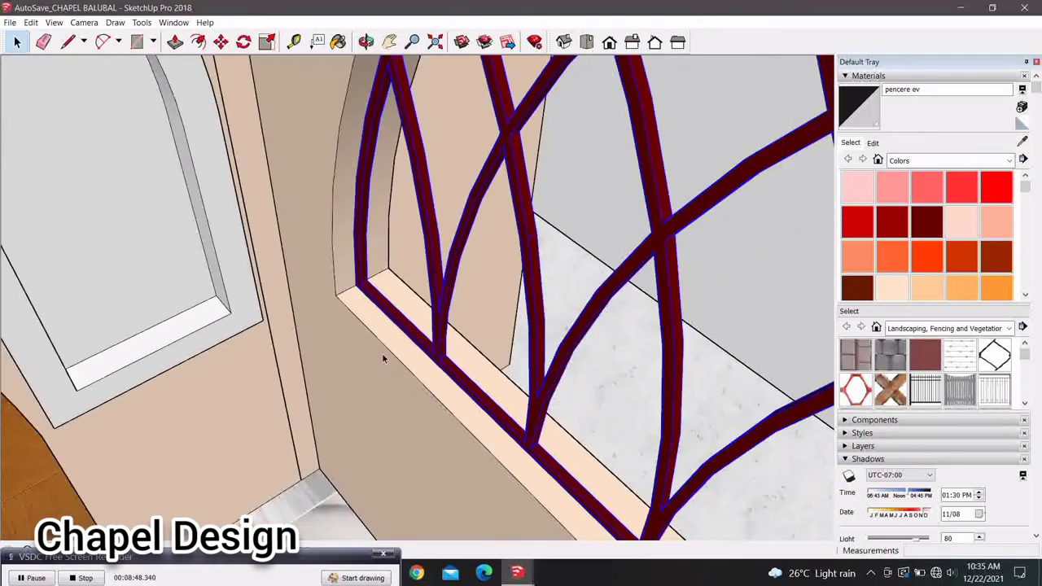
scroll(382, 352, down, 3)
scroll(385, 368, down, 2)
mouse_move(395, 360)
middle_down()
mouse_move(553, 316)
mouse_move(325, 302)
middle_up()
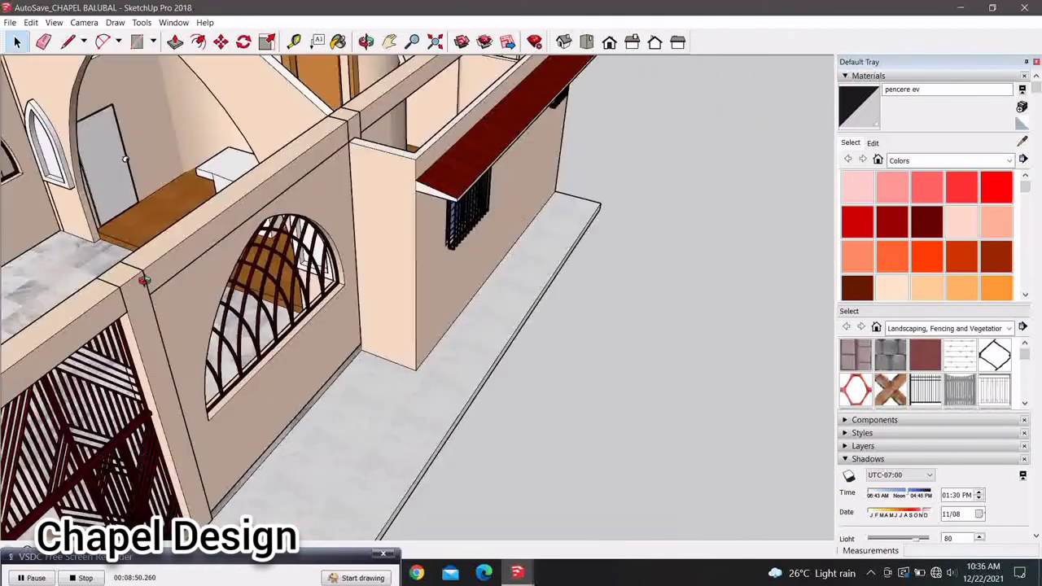
scroll(269, 294, up, 3)
scroll(254, 292, up, 3)
scroll(253, 292, up, 2)
scroll(252, 289, down, 3)
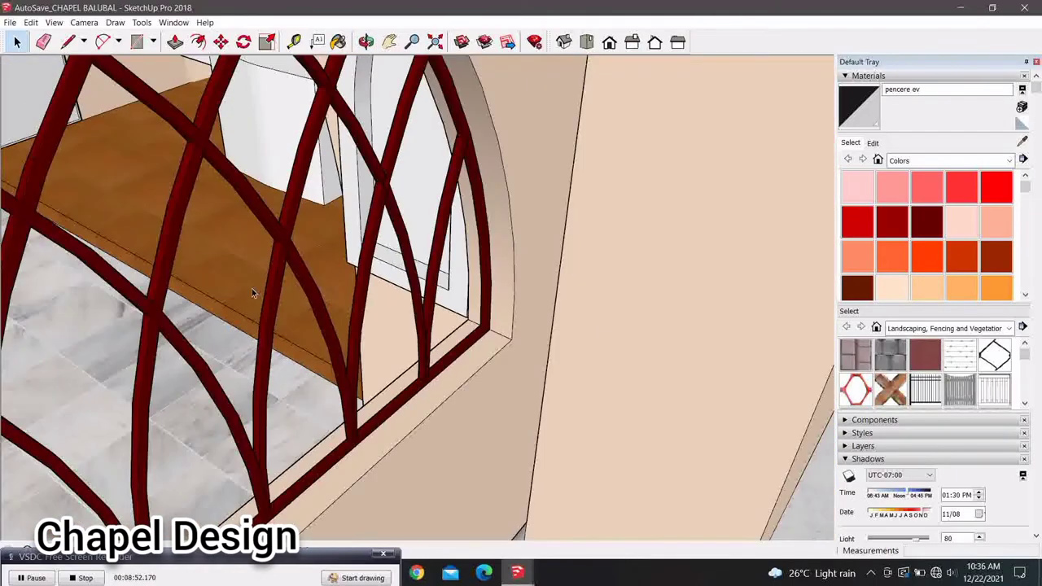
scroll(252, 290, down, 4)
mouse_move(264, 270)
middle_down()
mouse_move(46, 326)
mouse_move(424, 204)
middle_up()
scroll(244, 268, up, 3)
scroll(601, 145, up, 2)
scroll(601, 145, down, 3)
mouse_move(601, 145)
middle_down()
mouse_move(488, 244)
mouse_move(521, 285)
mouse_move(507, 309)
mouse_move(668, 302)
middle_up()
key(space)
click(677, 291)
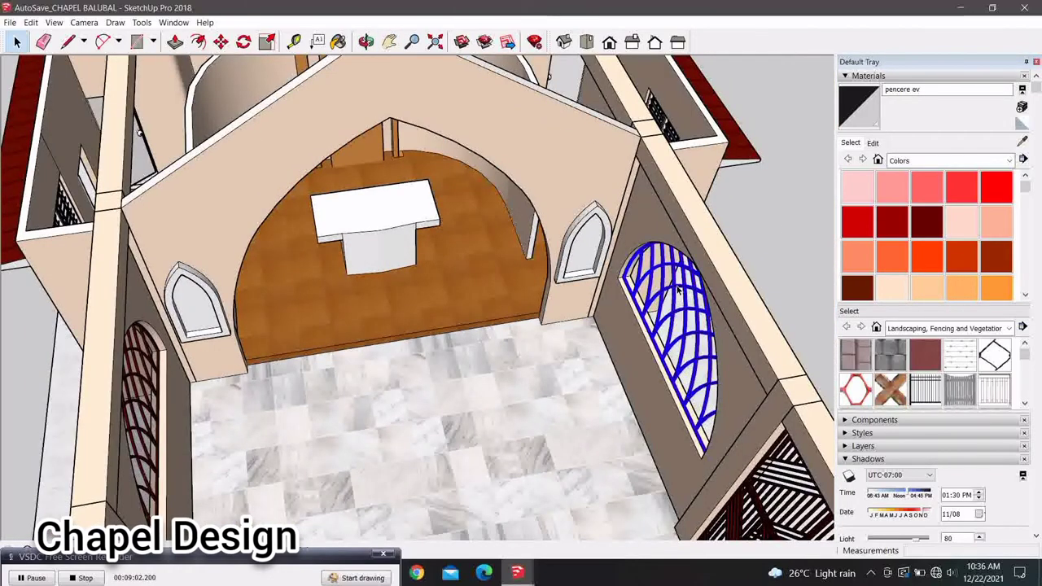
scroll(208, 346, up, 3)
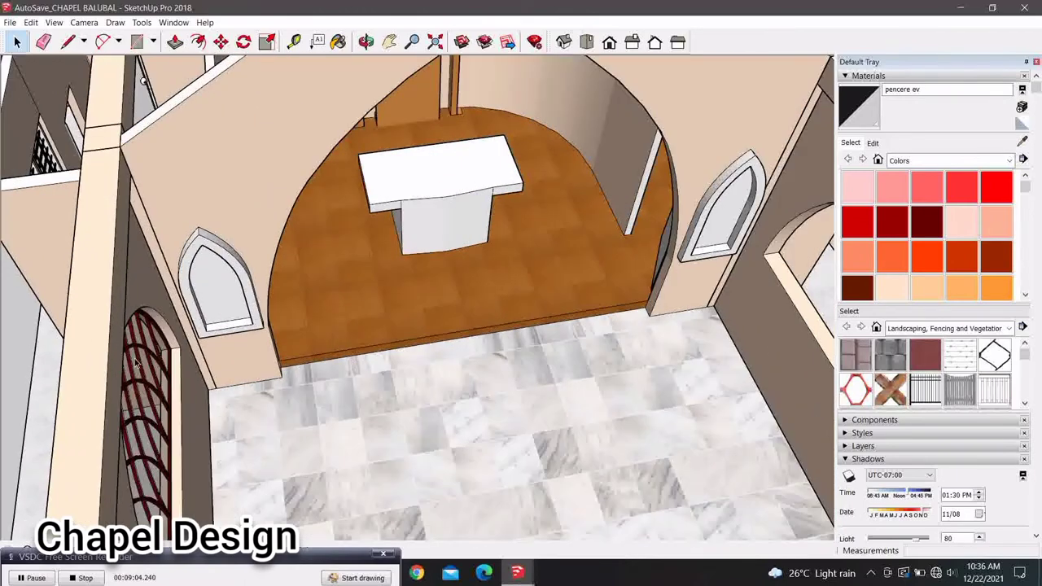
scroll(203, 346, up, 2)
scroll(200, 346, up, 3)
scroll(194, 346, up, 2)
scroll(194, 346, up, 1)
key(t)
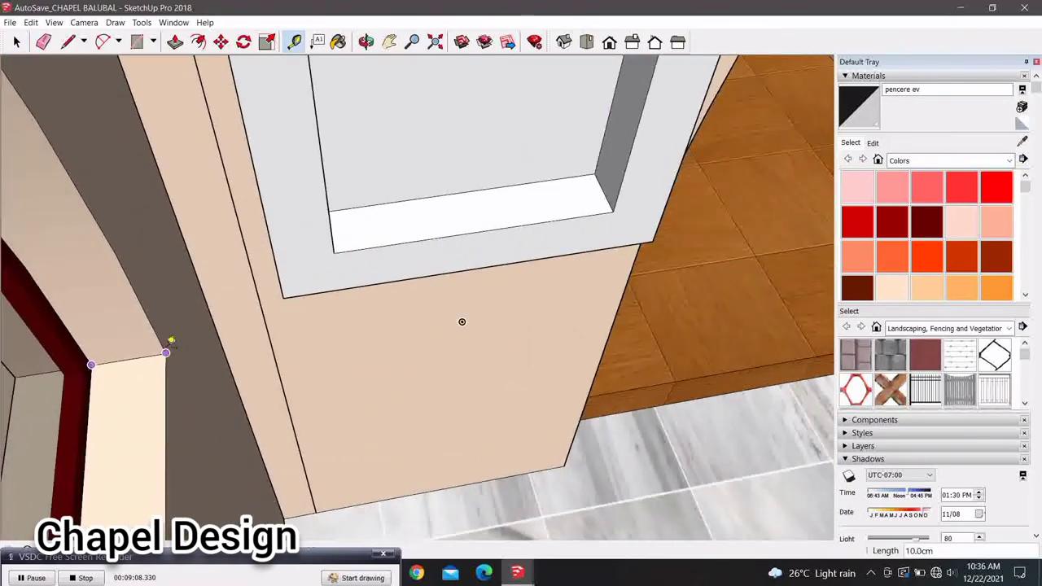
mouse_move(164, 348)
middle_down()
mouse_move(290, 244)
mouse_move(274, 302)
middle_up()
scroll(276, 340, up, 2)
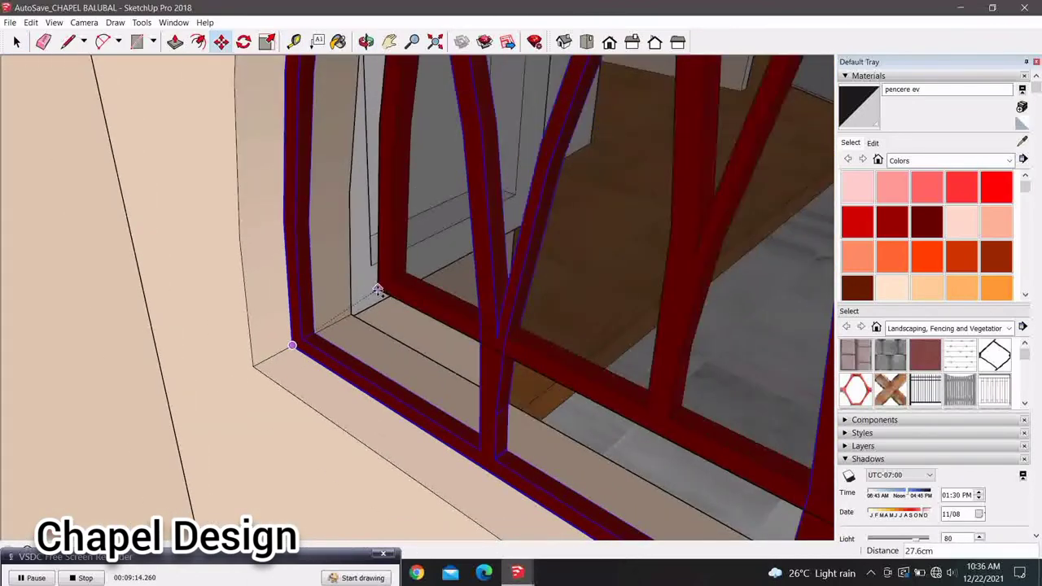
Zoom in on the arched window's crossed red grille bars
mouse_move(269, 362)
middle_down()
mouse_move(521, 258)
mouse_move(541, 206)
mouse_move(657, 192)
mouse_move(633, 154)
mouse_move(190, 456)
mouse_move(291, 412)
mouse_move(421, 410)
middle_up()
scroll(539, 204, up, 3)
scroll(425, 399, down, 1)
scroll(428, 395, down, 1)
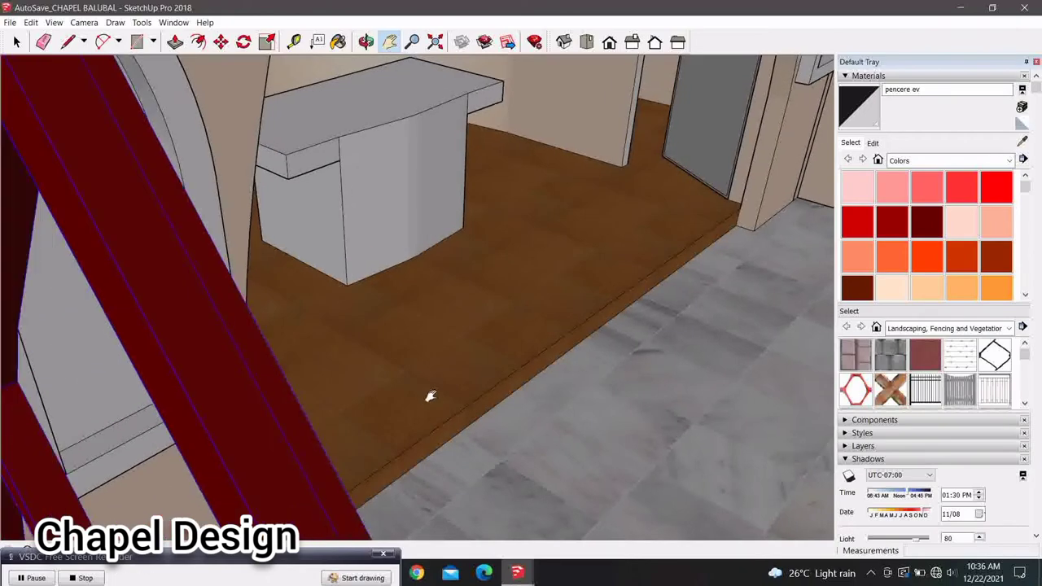
scroll(429, 396, down, 2)
scroll(431, 393, down, 3)
scroll(433, 391, down, 2)
scroll(277, 421, up, 2)
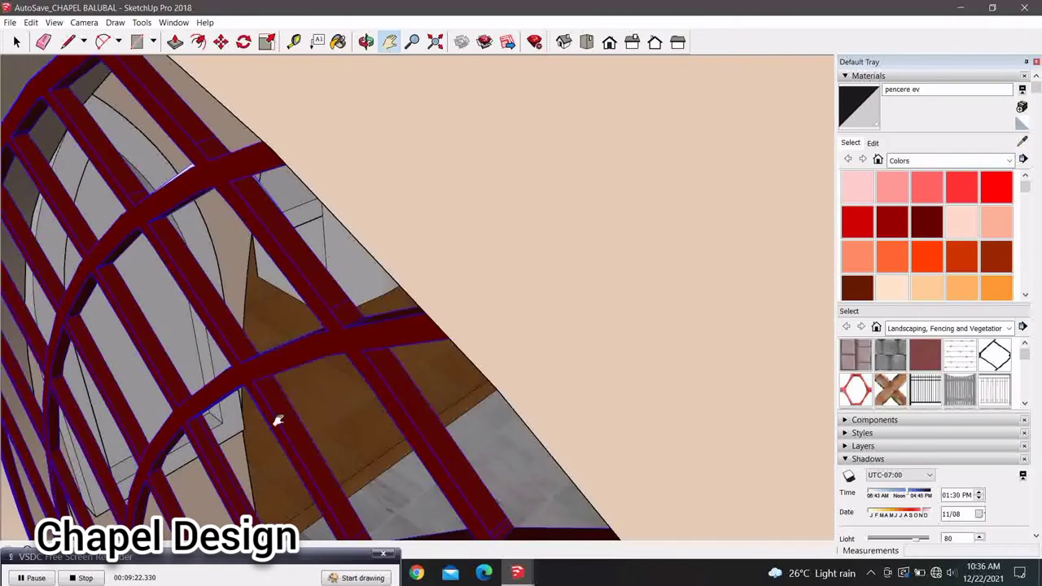
scroll(361, 333, up, 2)
scroll(231, 387, up, 2)
scroll(484, 228, down, 2)
scroll(361, 375, down, 2)
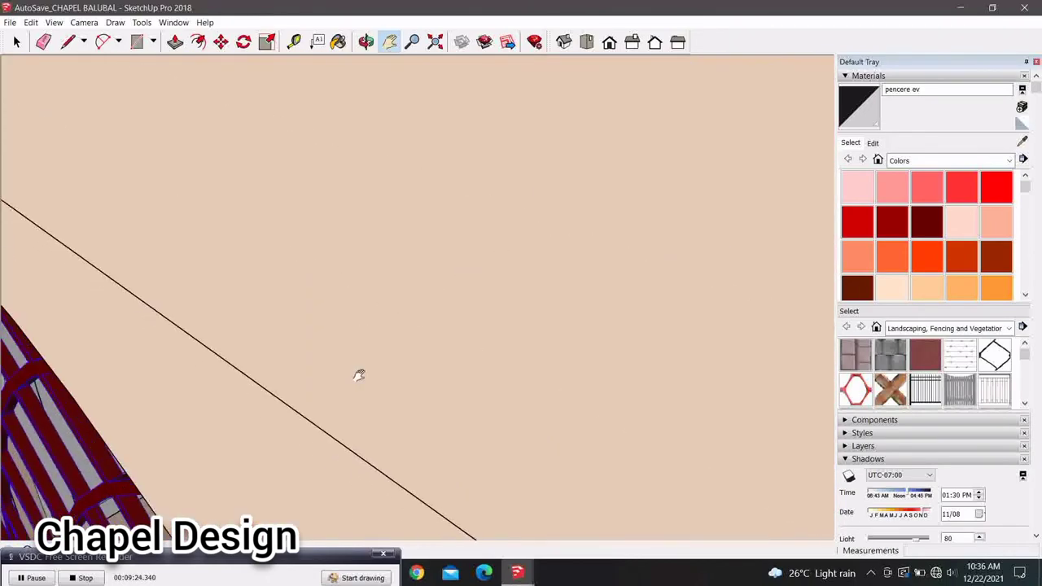
scroll(363, 367, down, 2)
scroll(376, 377, down, 3)
scroll(383, 374, down, 3)
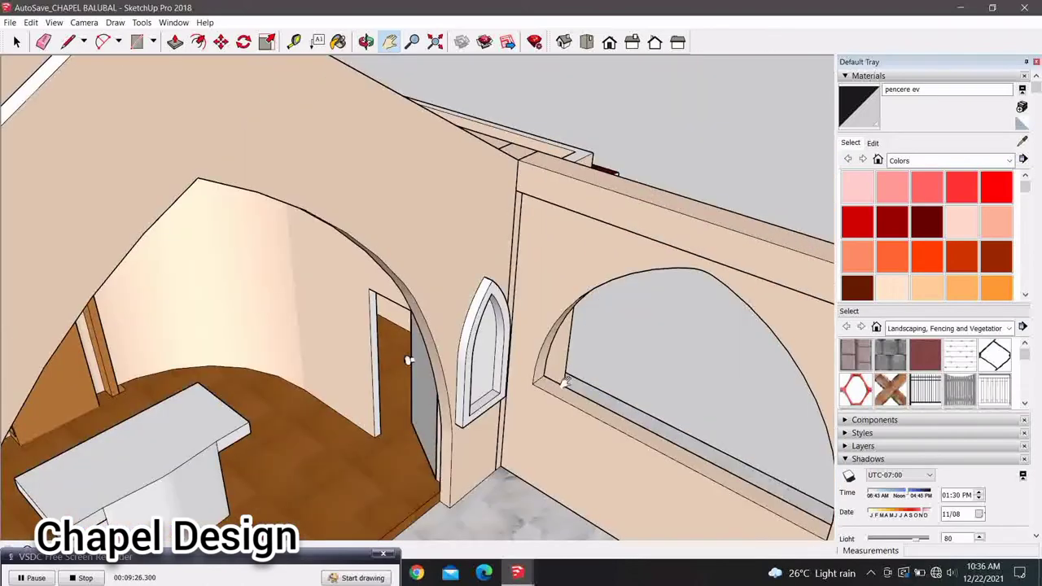
scroll(529, 382, up, 3)
scroll(497, 370, up, 2)
Move the grille 10 cm from its corner so it sits inside the wall opening
key(m)
click(463, 364)
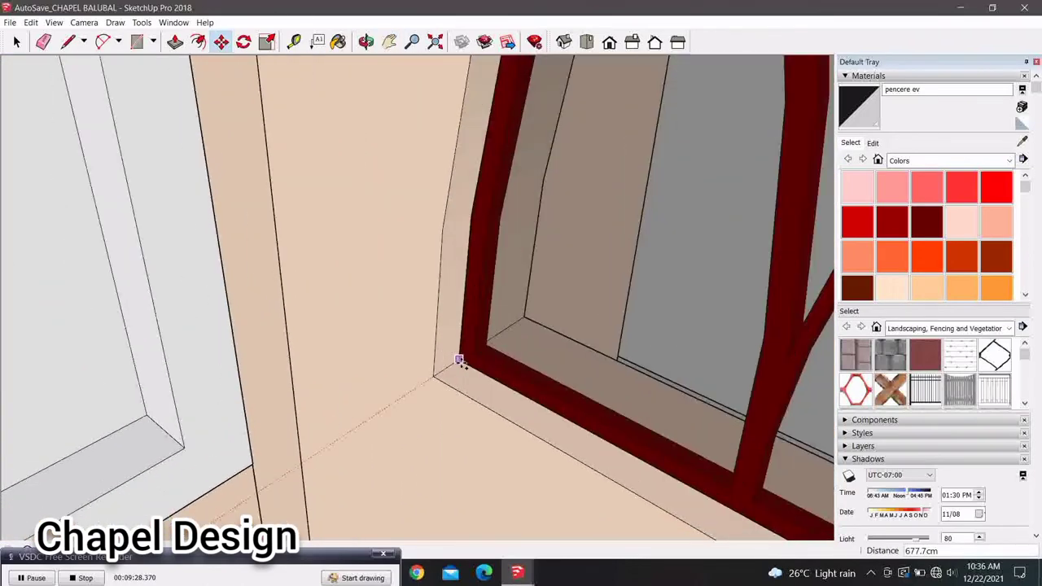
scroll(431, 376, up, 1)
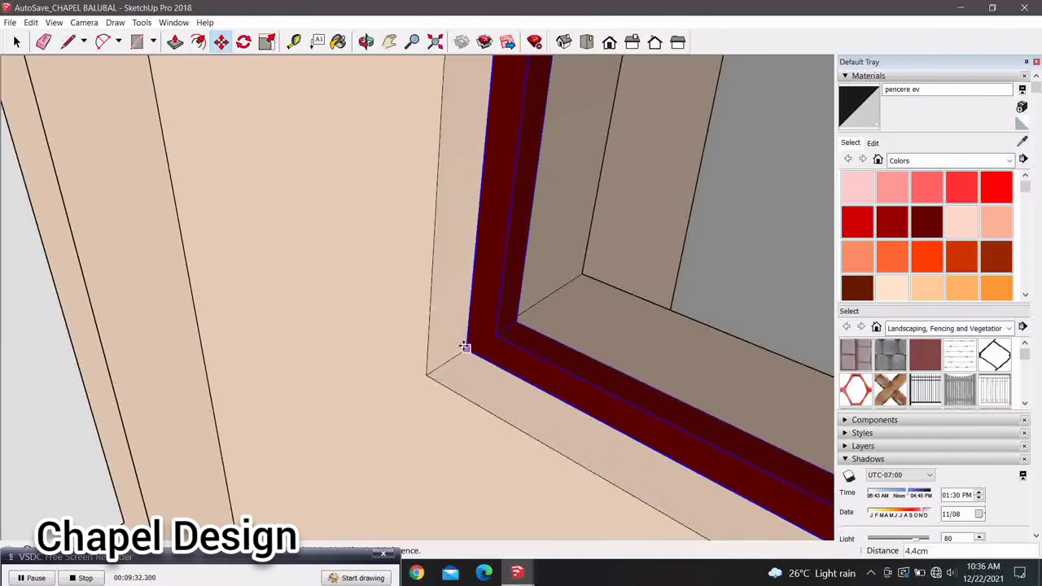
key(Return)
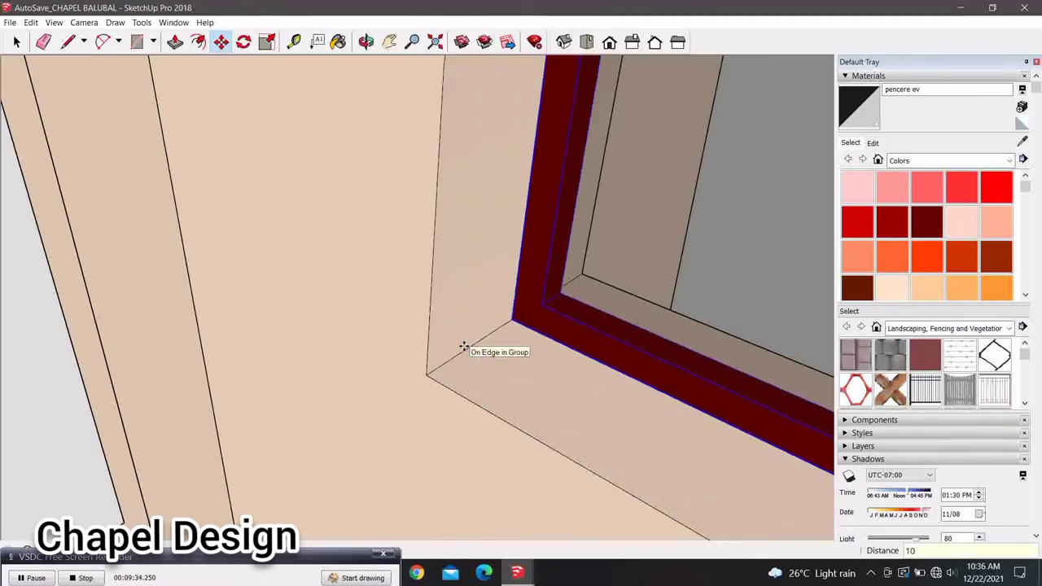
scroll(465, 350, down, 2)
scroll(465, 352, down, 2)
scroll(464, 354, down, 2)
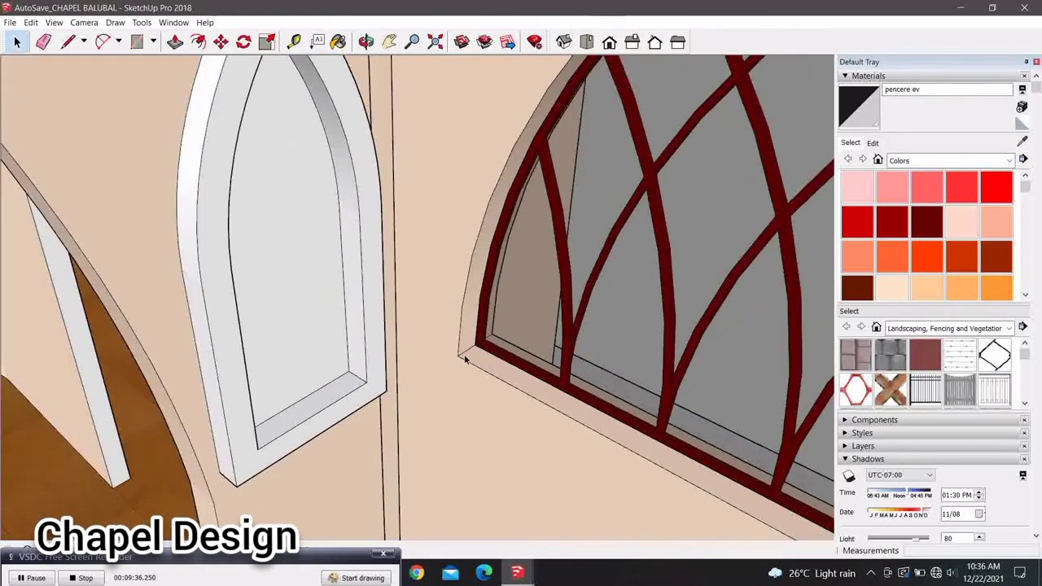
scroll(465, 358, down, 2)
scroll(465, 361, down, 3)
Orbit above the whole chapel to view the back wall and roof
middle_drag(465, 361, 186, 290)
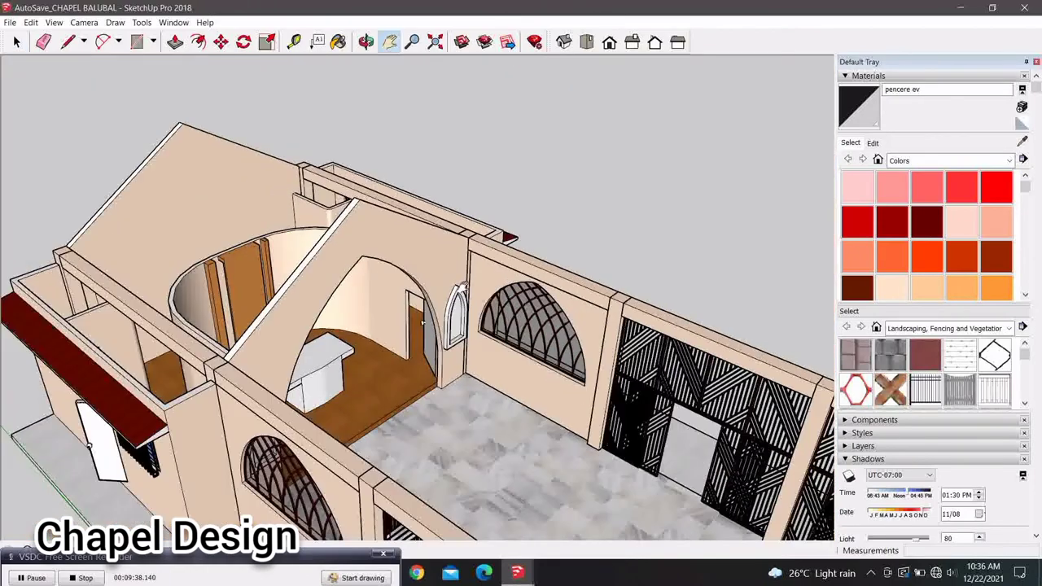
scroll(316, 328, up, 3)
scroll(317, 329, up, 3)
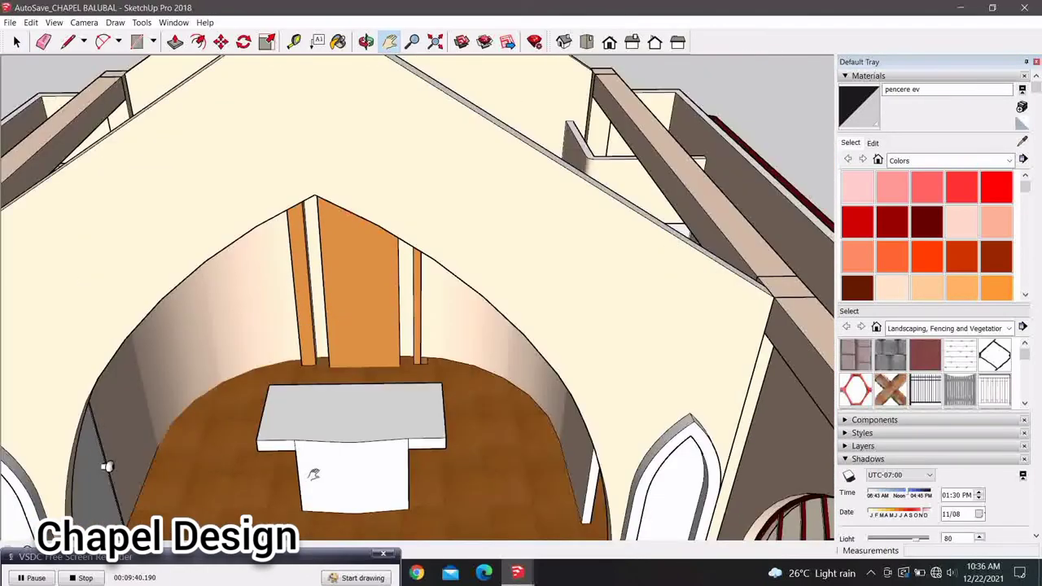
mouse_move(316, 329)
shift+middle_down()
mouse_move(353, 206)
mouse_move(386, 226)
mouse_move(382, 242)
mouse_move(317, 341)
mouse_move(432, 291)
mouse_move(270, 321)
mouse_move(318, 400)
mouse_move(253, 406)
mouse_move(333, 421)
mouse_move(298, 302)
shift+middle_up()
scroll(382, 241, down, 3)
scroll(358, 285, down, 3)
scroll(275, 321, up, 2)
scroll(268, 324, up, 3)
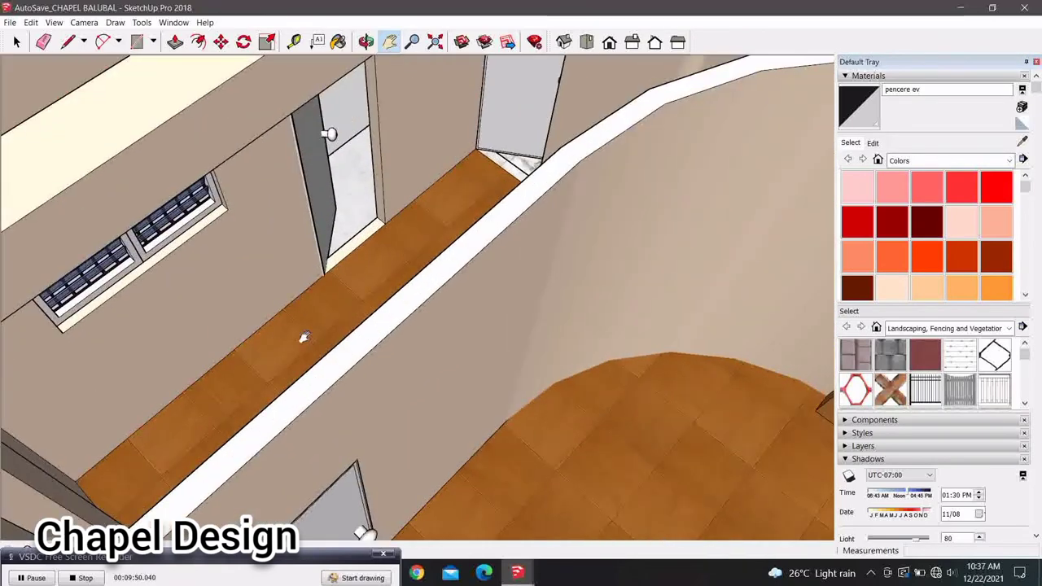
Orbit in over the interior toward the curved beige wall and its rail
middle_drag(302, 342, 410, 327)
mouse_move(288, 319)
shift+middle_down()
mouse_move(207, 291)
mouse_move(333, 302)
mouse_move(399, 273)
shift+middle_up()
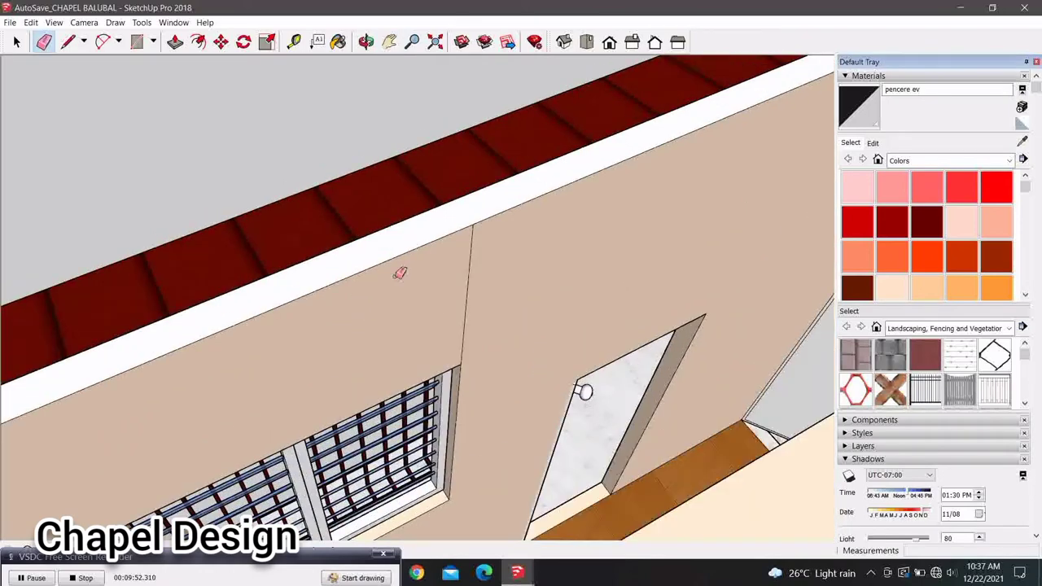
scroll(349, 305, down, 3)
mouse_move(350, 304)
middle_down()
mouse_move(456, 339)
mouse_move(530, 327)
middle_up()
scroll(570, 219, up, 2)
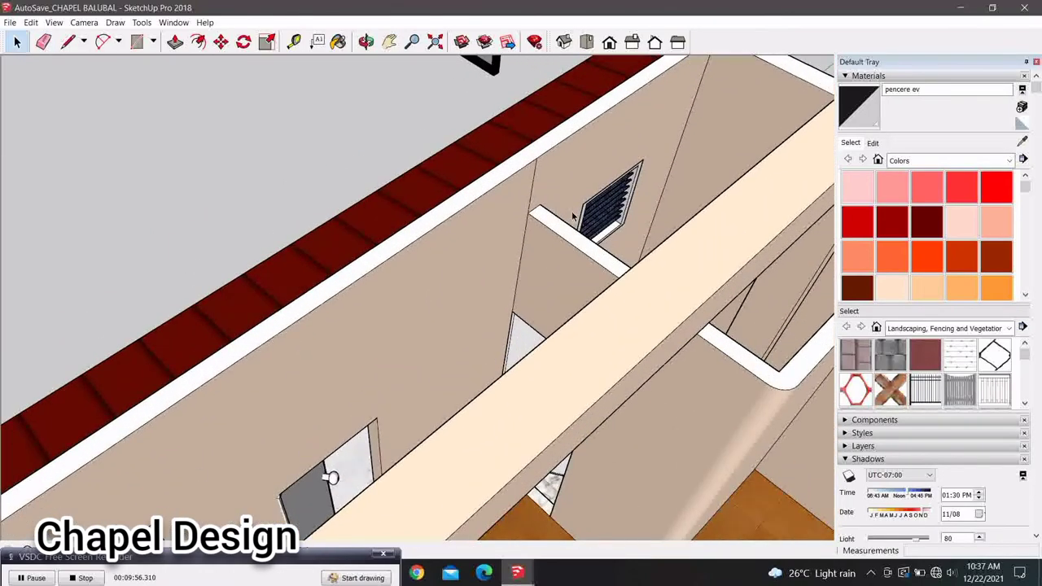
scroll(553, 179, up, 2)
scroll(527, 169, down, 3)
mouse_move(488, 233)
middle_down()
mouse_move(524, 302)
mouse_move(340, 209)
mouse_move(530, 220)
middle_up()
scroll(531, 220, up, 2)
middle_drag(489, 222, 442, 280)
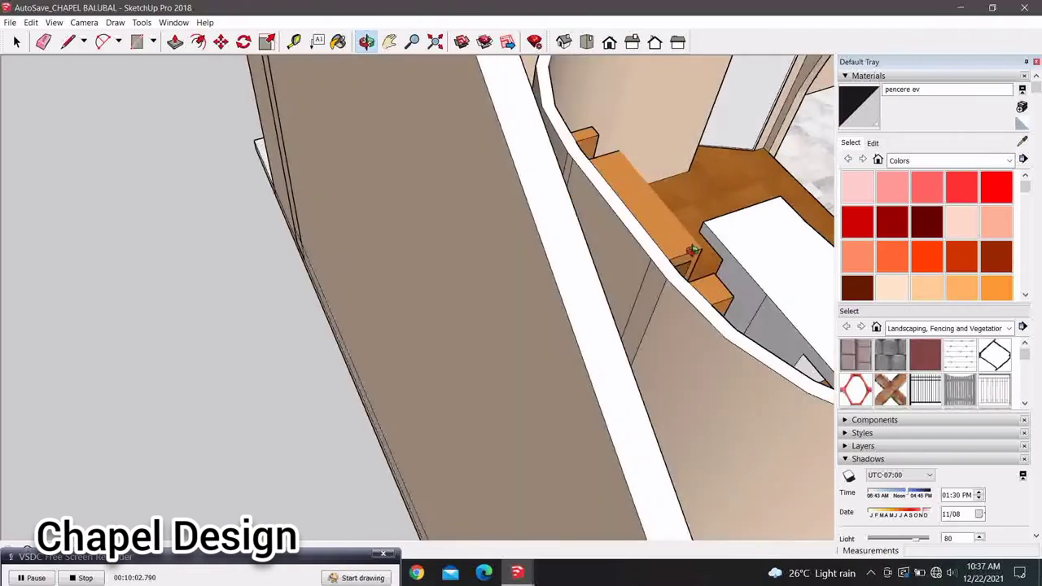
mouse_move(442, 280)
middle_down()
mouse_move(600, 307)
mouse_move(497, 323)
mouse_move(491, 225)
mouse_move(627, 272)
mouse_move(558, 238)
mouse_move(491, 275)
mouse_move(654, 225)
mouse_move(491, 269)
mouse_move(399, 277)
mouse_move(425, 265)
middle_up()
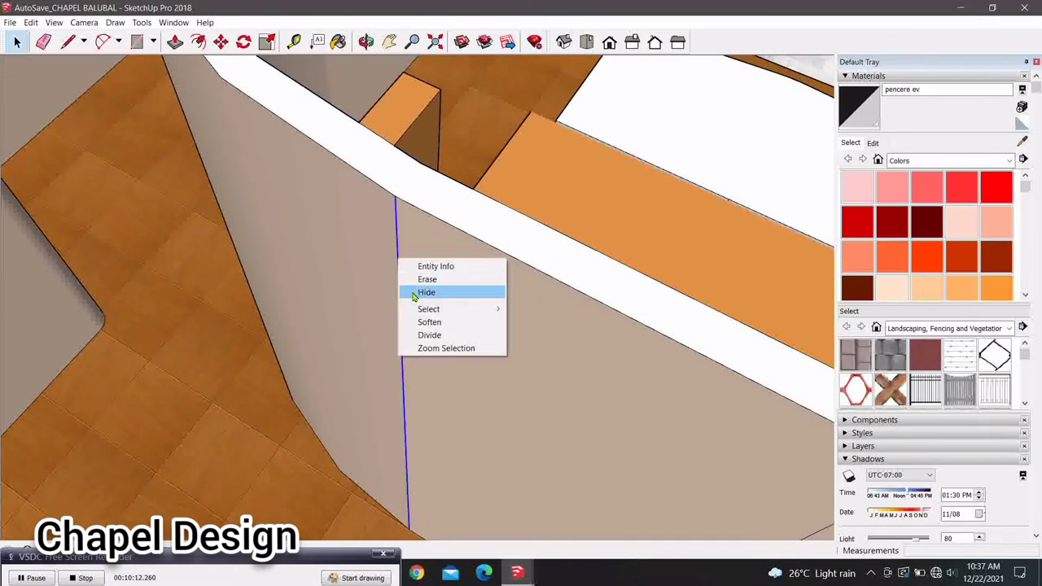
Hide the stray vertical edge on the beige interior wall
mouse_move(412, 297)
middle_down()
mouse_move(493, 279)
mouse_move(500, 326)
mouse_move(445, 263)
middle_up()
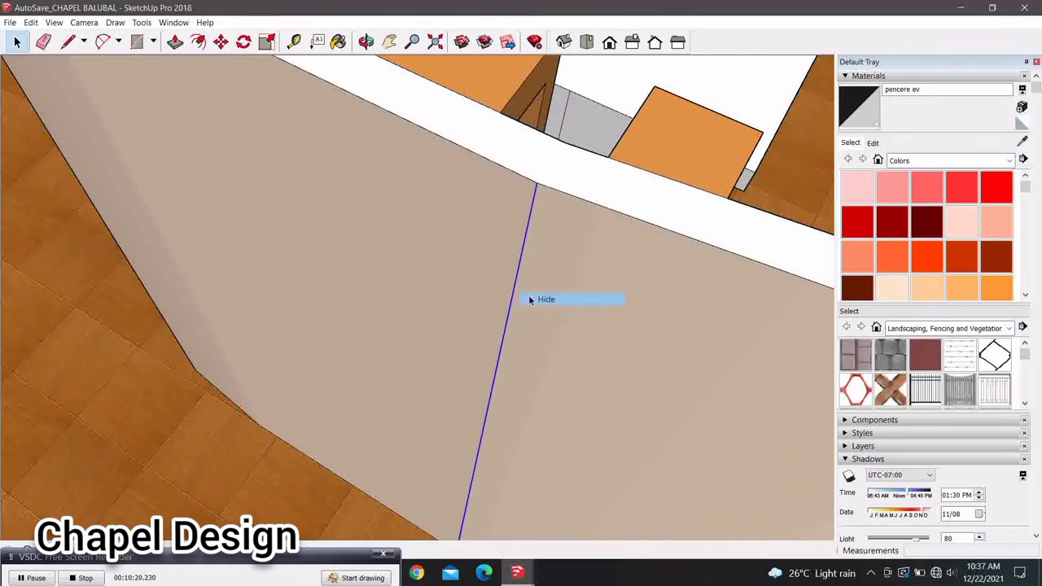
mouse_move(529, 300)
middle_down()
mouse_move(404, 290)
mouse_move(428, 249)
mouse_move(321, 282)
mouse_move(554, 337)
mouse_move(453, 349)
mouse_move(549, 282)
mouse_move(542, 272)
mouse_move(524, 325)
mouse_move(333, 246)
mouse_move(302, 307)
mouse_move(469, 283)
mouse_move(488, 209)
middle_up()
scroll(469, 282, up, 3)
Rotate the grey door about 5.7° on its hinge corner
scroll(434, 286, up, 2)
click(434, 286)
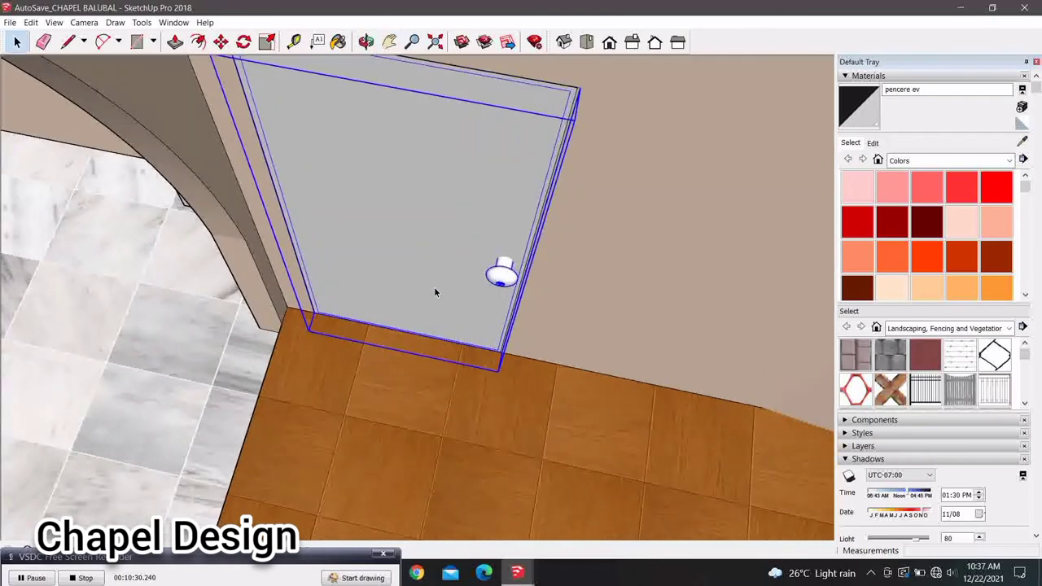
middle_drag(434, 288, 468, 257)
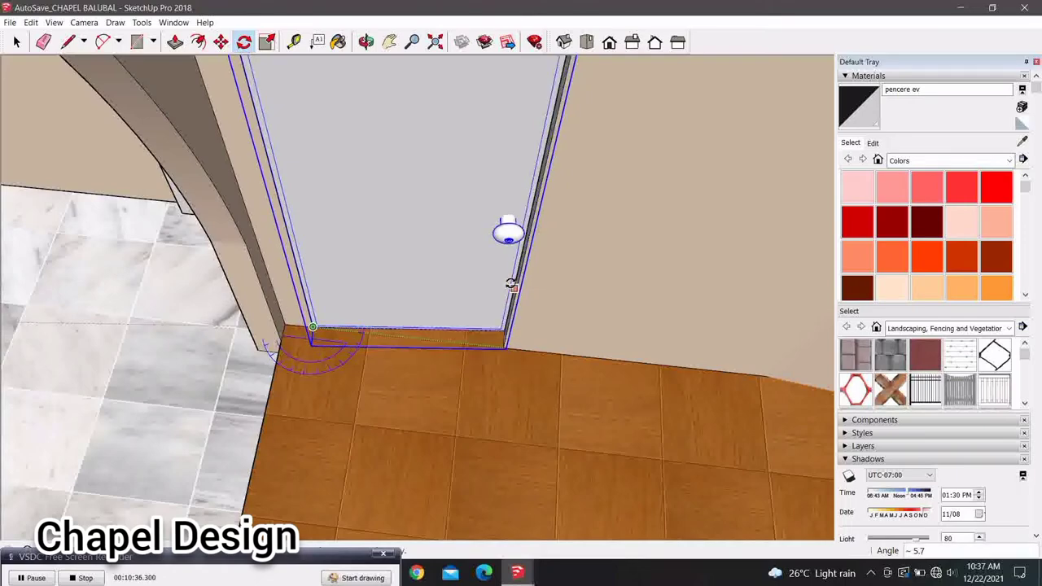
key(space)
Orbit down into the apse and altar to a frontal interior view
scroll(284, 153, down, 3)
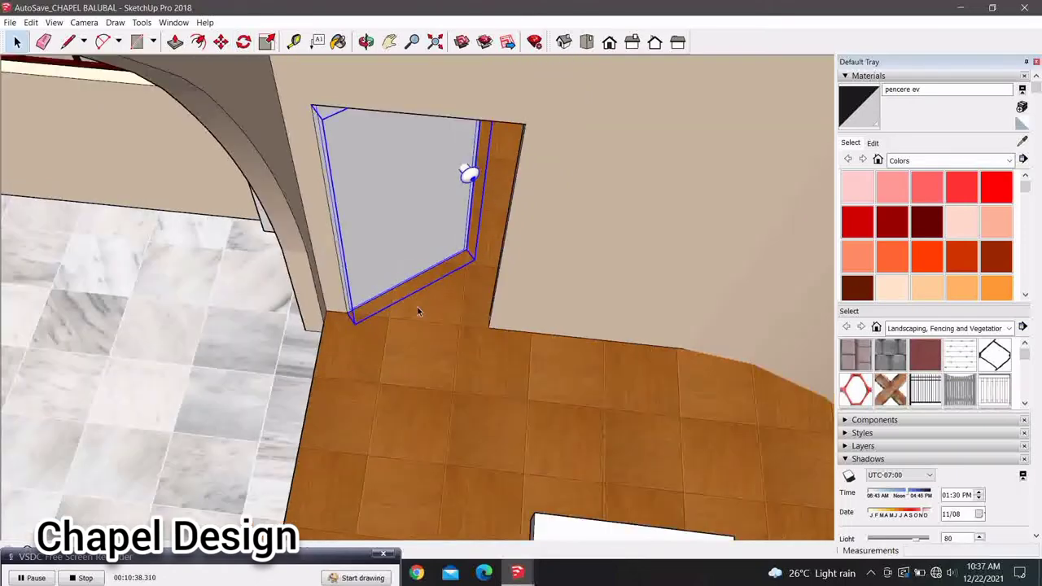
scroll(284, 152, down, 3)
scroll(284, 152, down, 3)
scroll(284, 153, down, 2)
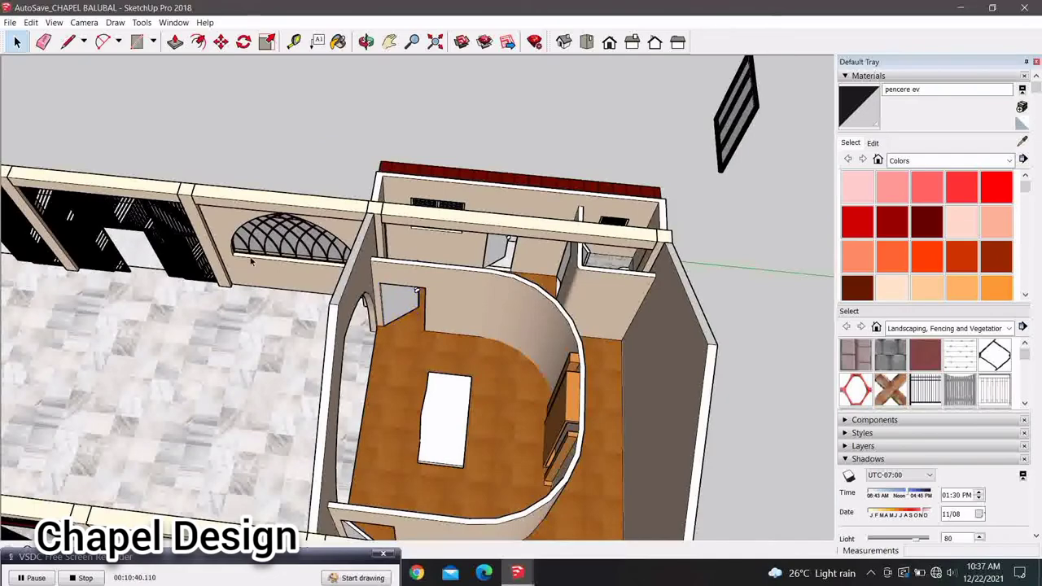
middle_drag(251, 261, 420, 431)
scroll(421, 431, up, 3)
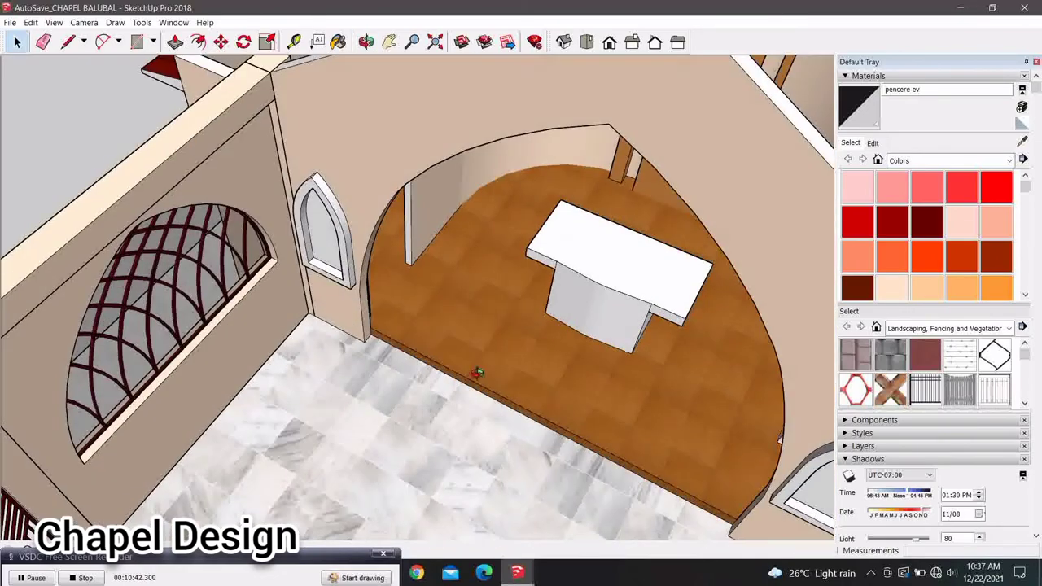
middle_drag(477, 373, 491, 325)
scroll(519, 328, down, 3)
scroll(524, 333, down, 2)
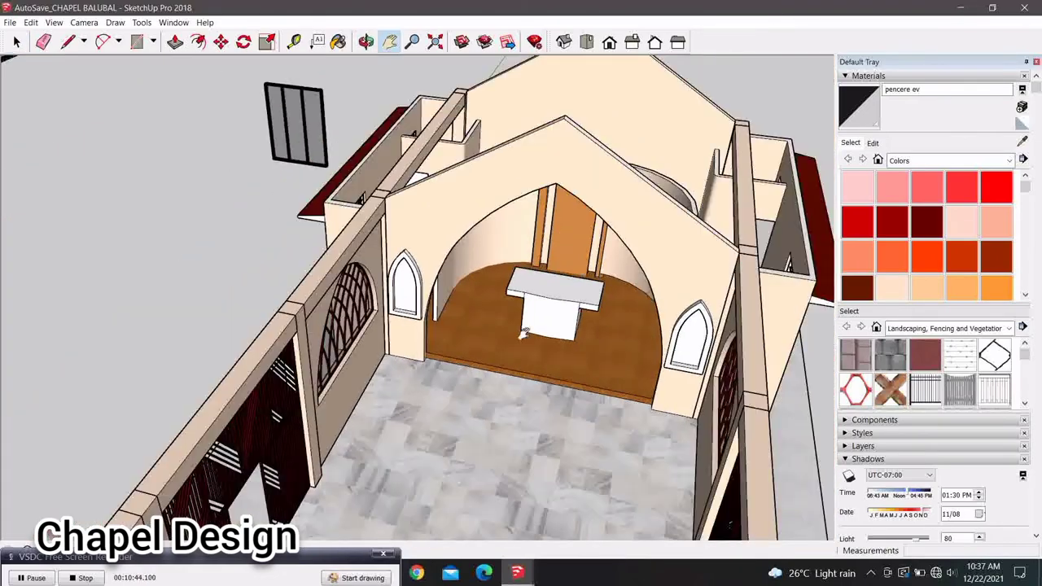
scroll(523, 333, down, 3)
Orbit toward the front wall to look through the red lattice gate panels
middle_drag(395, 349, 383, 349)
mouse_move(342, 383)
middle_down()
mouse_move(243, 413)
mouse_move(279, 366)
middle_up()
scroll(279, 366, up, 3)
scroll(302, 309, up, 2)
scroll(312, 283, up, 2)
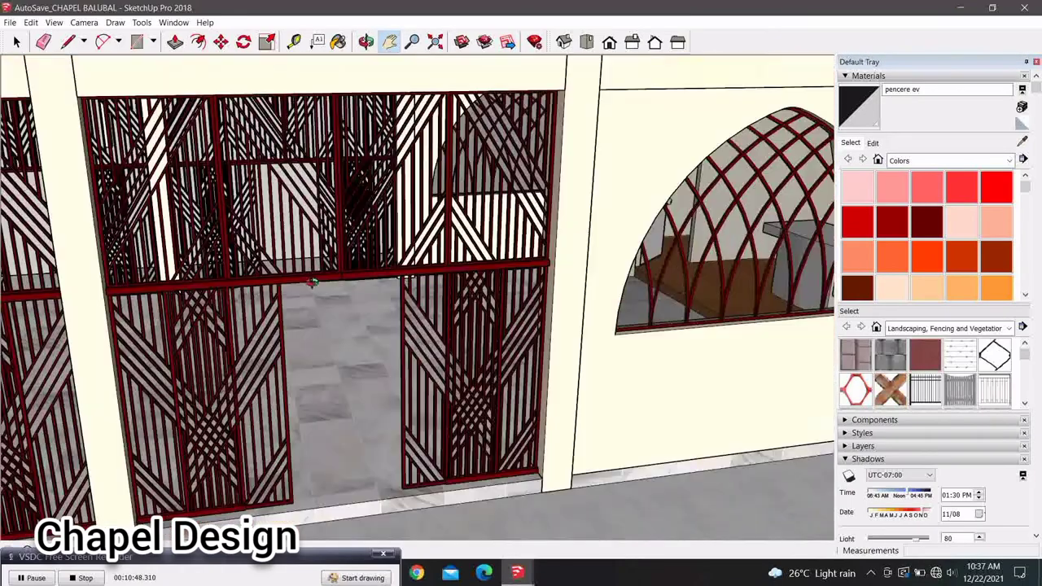
scroll(312, 283, up, 2)
scroll(263, 302, up, 3)
middle_drag(403, 400, 268, 350)
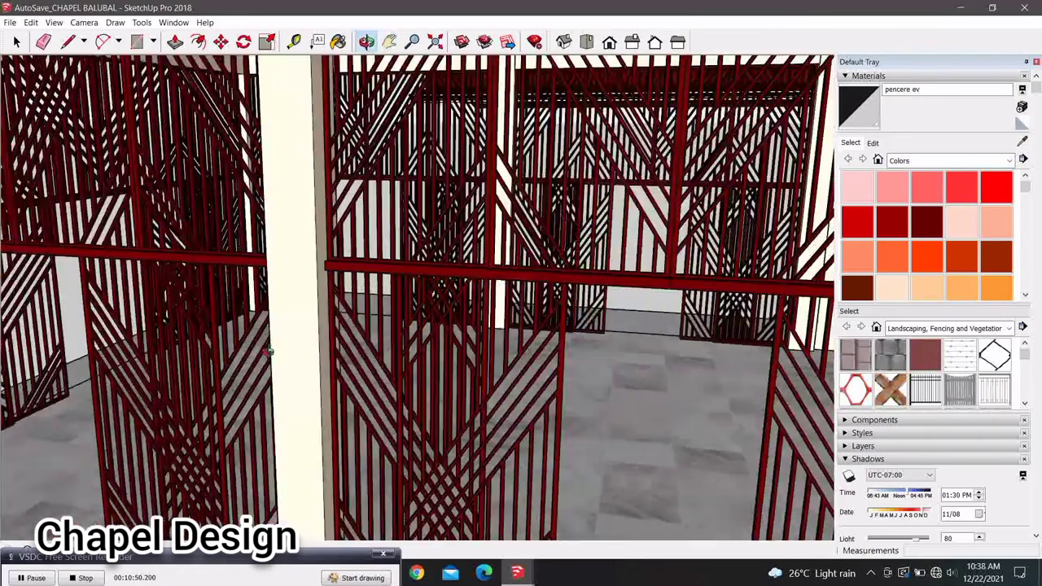
scroll(268, 352, down, 3)
scroll(390, 268, down, 2)
scroll(398, 295, up, 2)
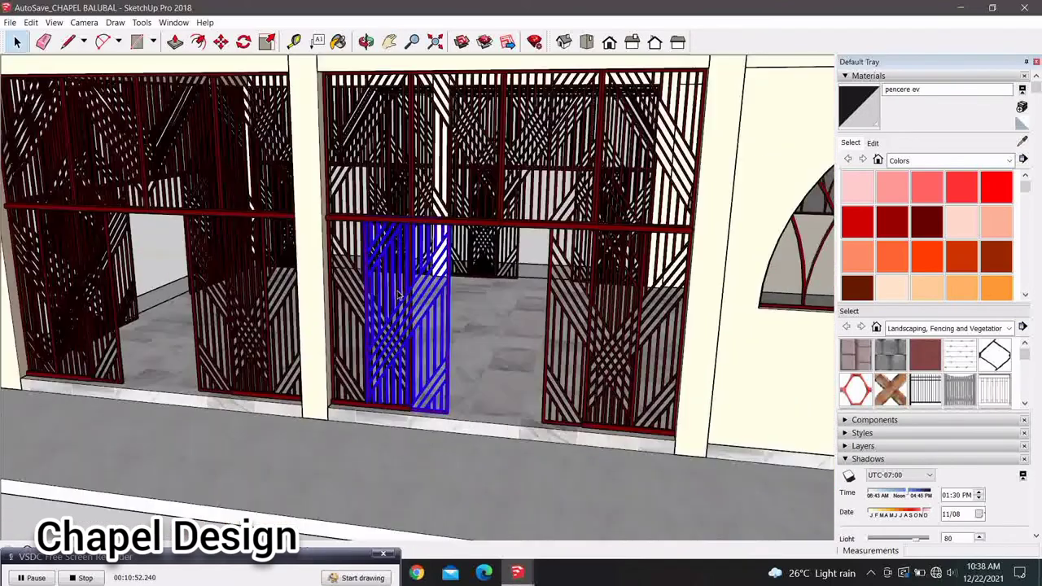
scroll(398, 296, up, 2)
scroll(398, 295, up, 1)
scroll(399, 296, up, 1)
Slide the right-hand red lattice panel 50 cm along the green axis
click(642, 379)
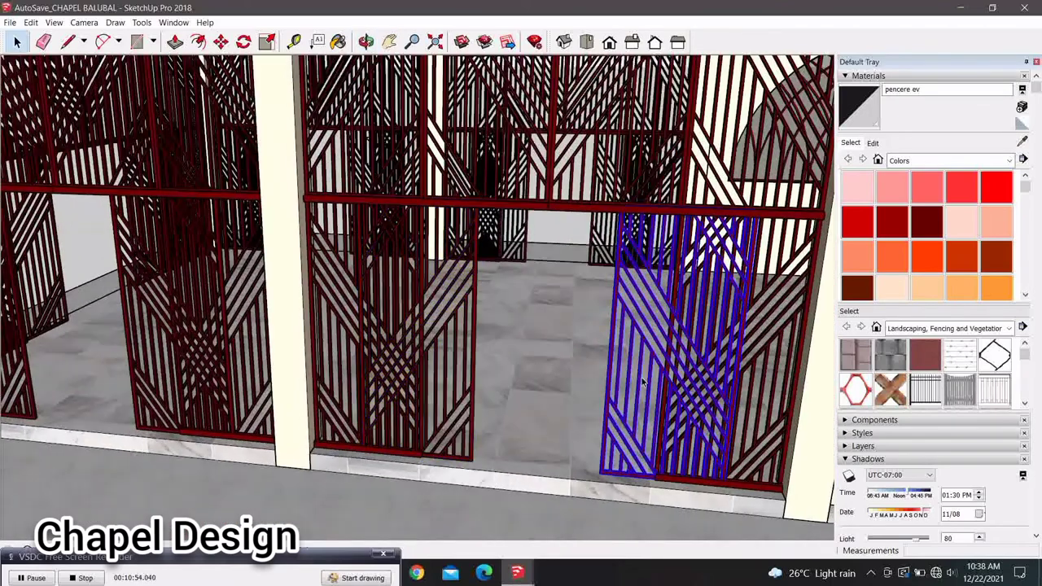
mouse_move(643, 383)
middle_down()
mouse_move(496, 438)
mouse_move(411, 345)
middle_up()
scroll(497, 438, up, 2)
scroll(409, 350, up, 2)
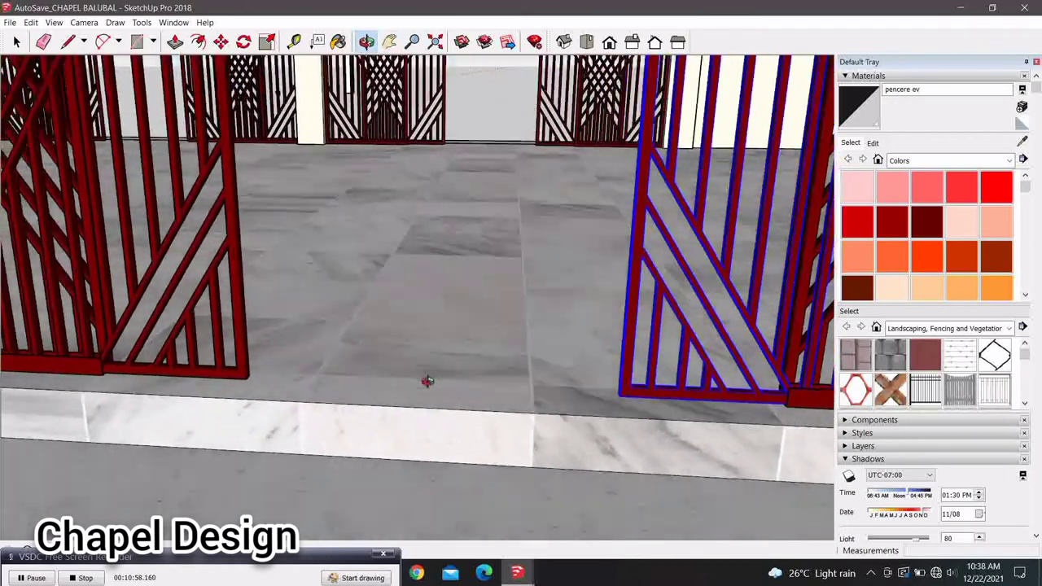
scroll(423, 395, up, 1)
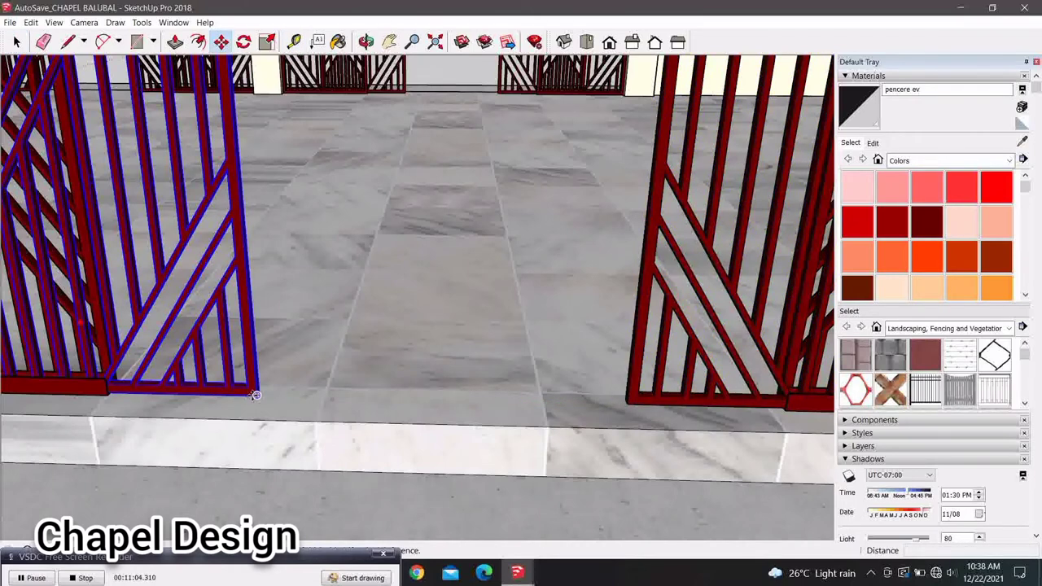
click(255, 394)
text(5)
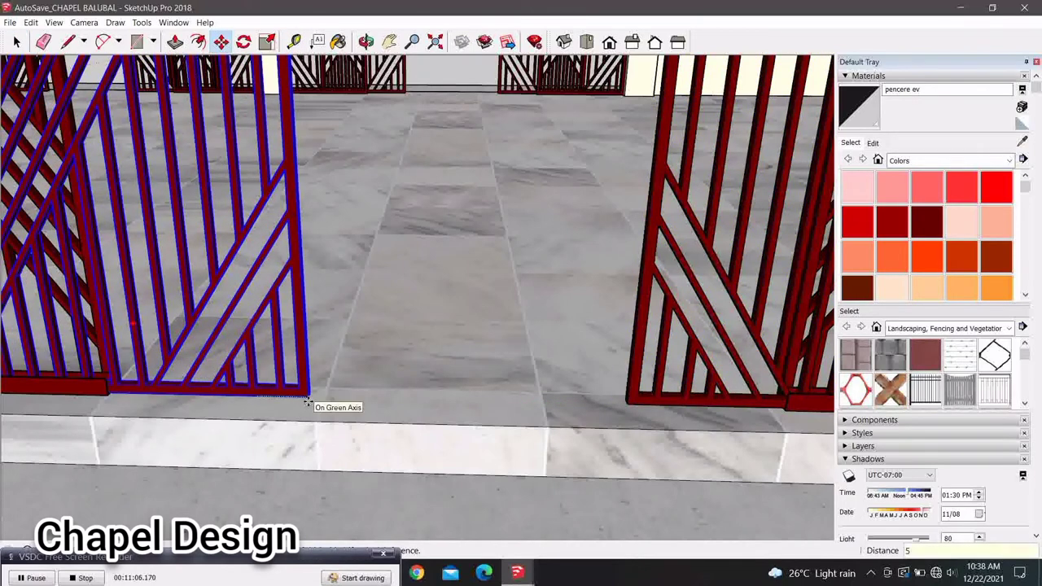
text(0)
key(Return)
key(space)
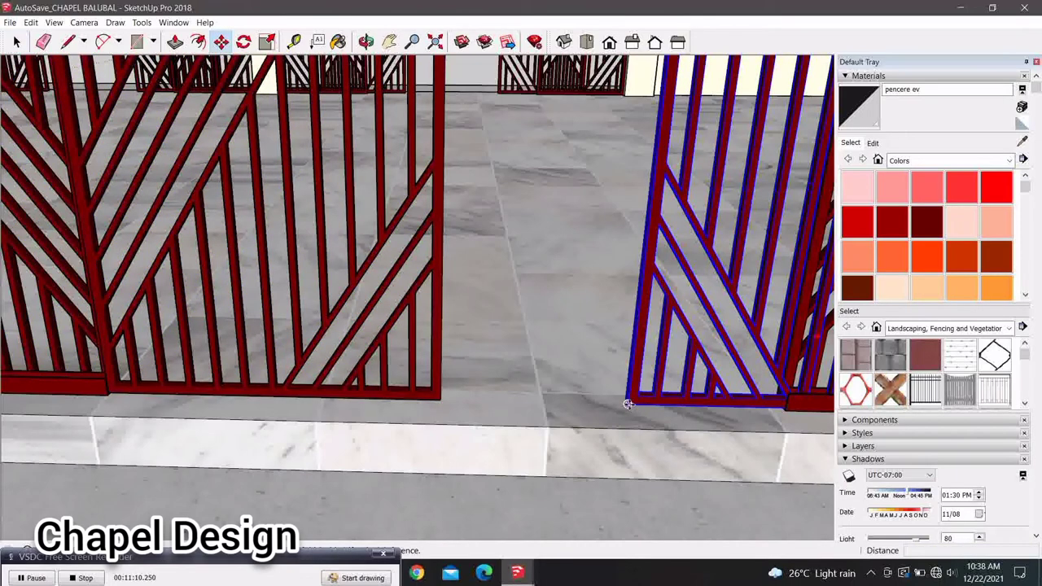
Slide the other lattice panel 50 cm to close the gap in the gate
drag(622, 404, 444, 401)
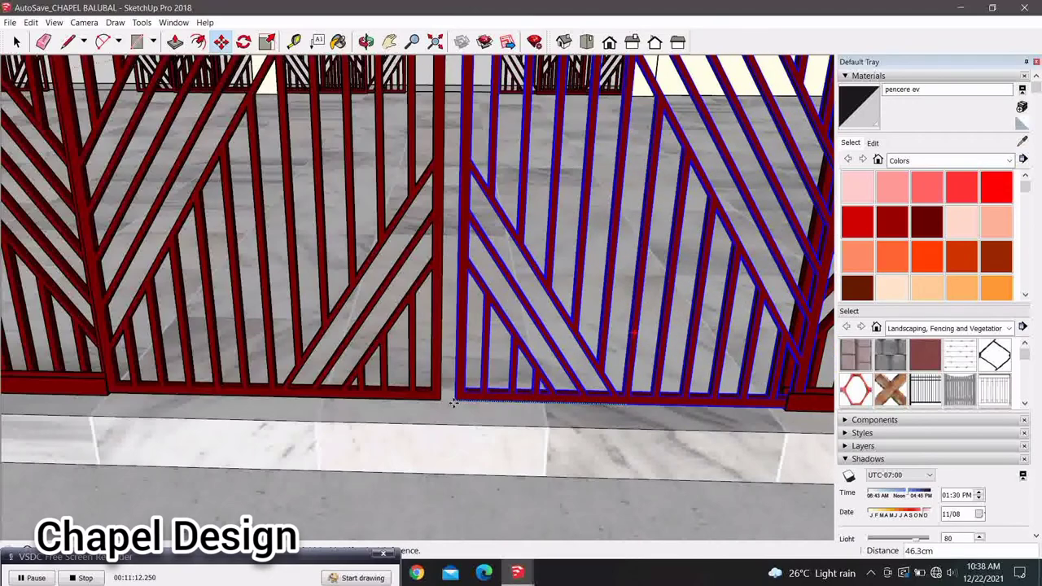
scroll(443, 402, down, 2)
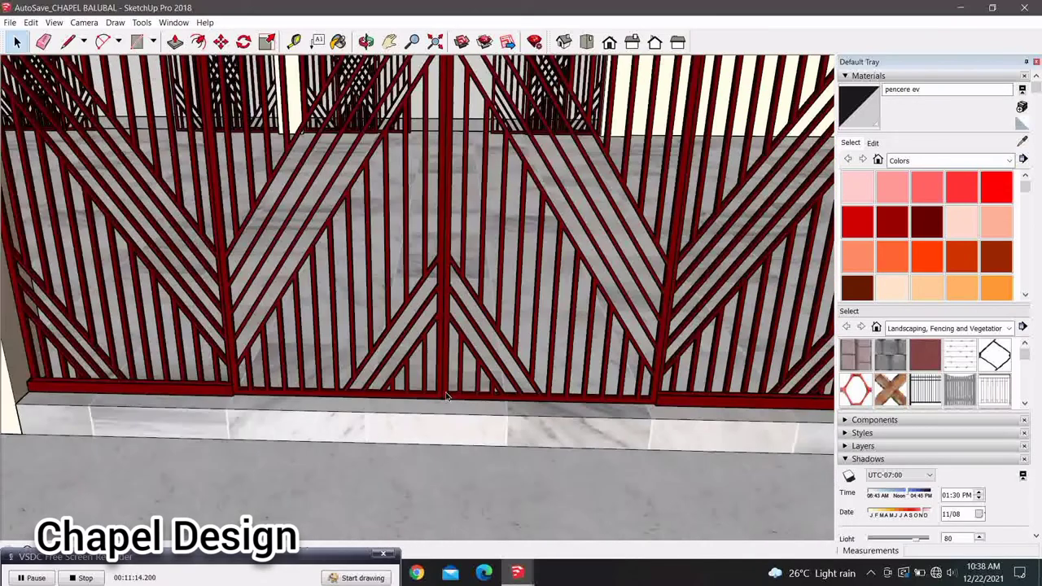
scroll(443, 399, down, 2)
scroll(441, 396, down, 2)
scroll(439, 392, down, 2)
scroll(439, 391, down, 3)
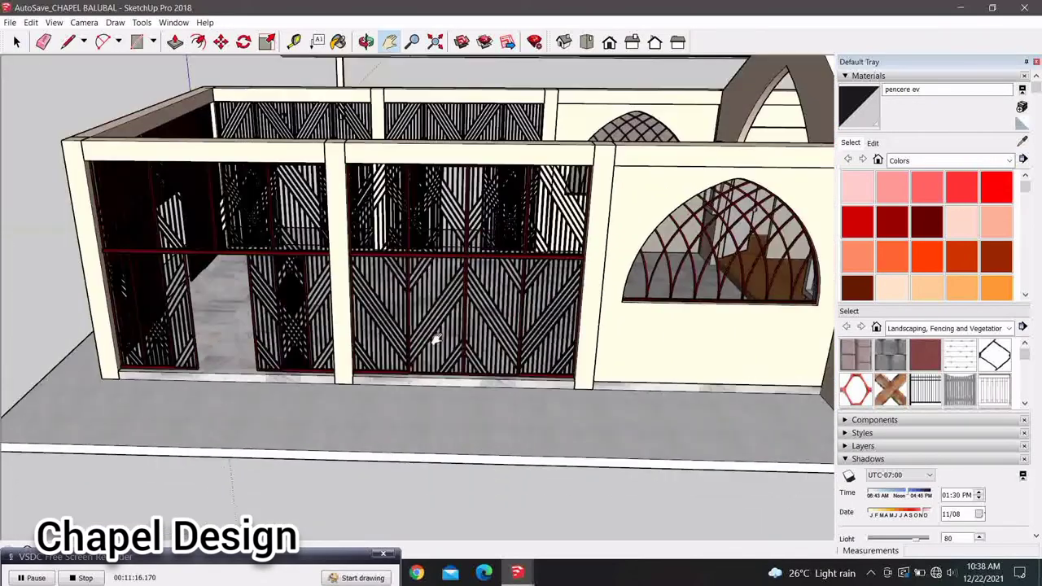
middle_drag(440, 392, 456, 403)
scroll(464, 407, up, 3)
scroll(481, 416, up, 3)
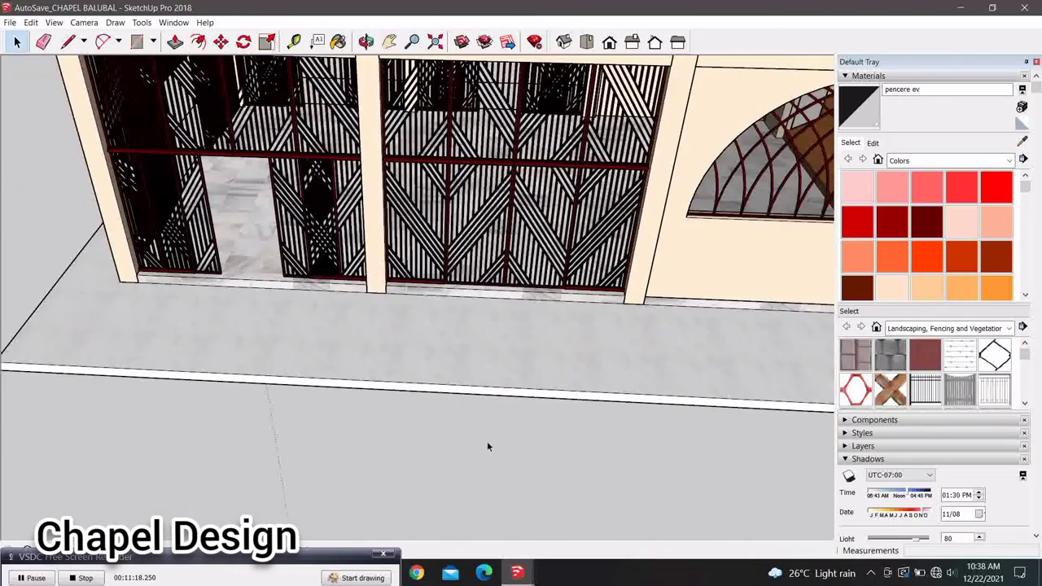
scroll(488, 446, up, 2)
scroll(468, 449, up, 3)
scroll(448, 453, up, 3)
scroll(409, 459, up, 3)
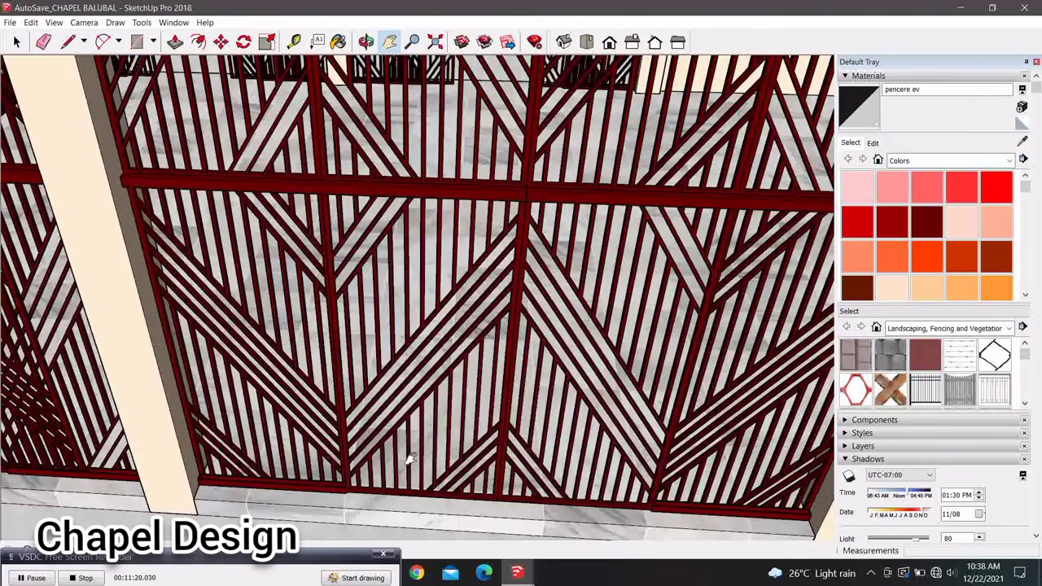
mouse_move(409, 458)
middle_down()
mouse_move(500, 372)
mouse_move(506, 274)
middle_up()
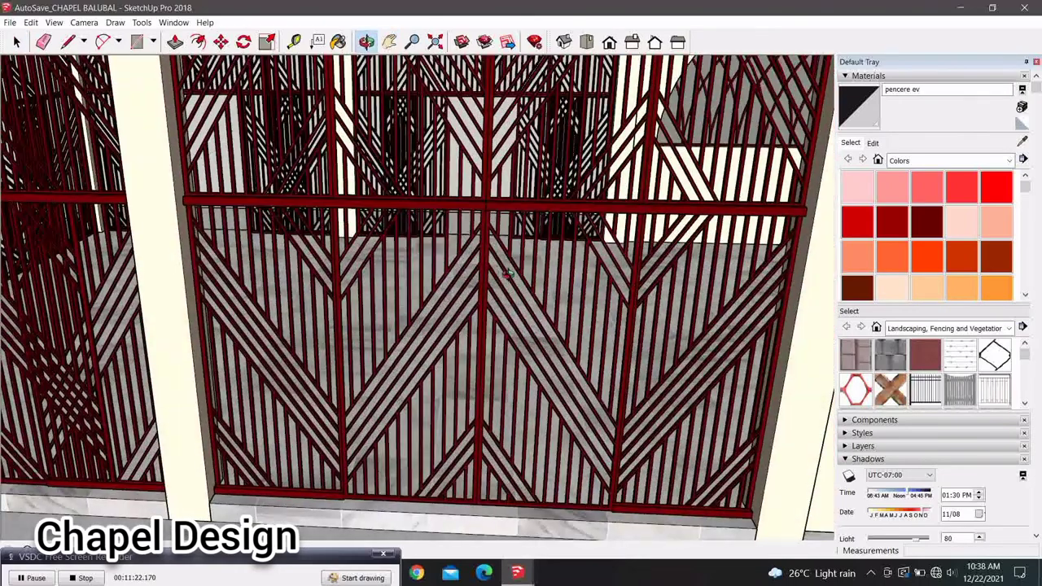
mouse_move(486, 317)
middle_down()
mouse_move(454, 412)
mouse_move(437, 296)
mouse_move(487, 244)
middle_up()
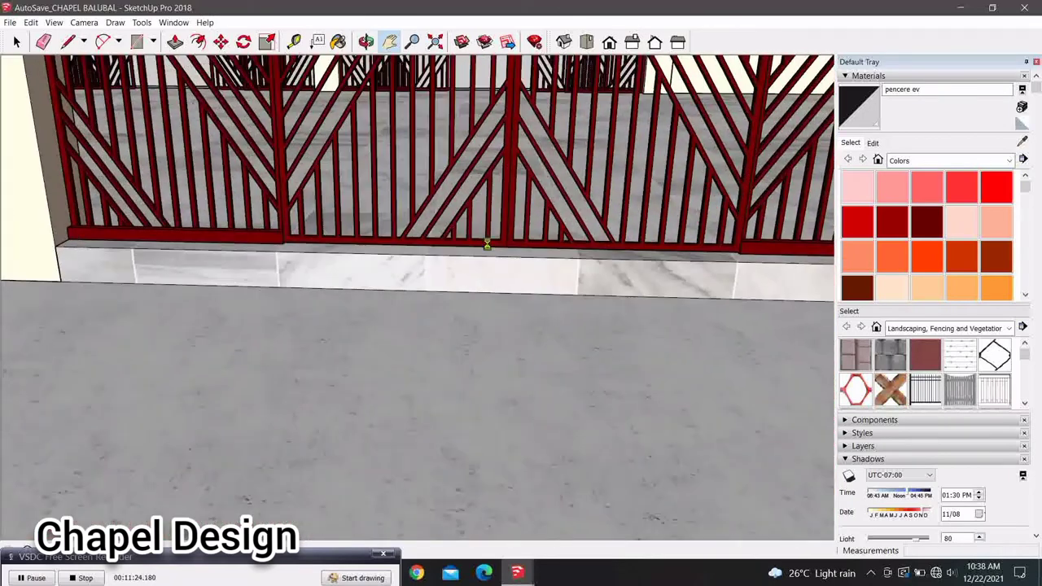
middle_drag(465, 291, 483, 177)
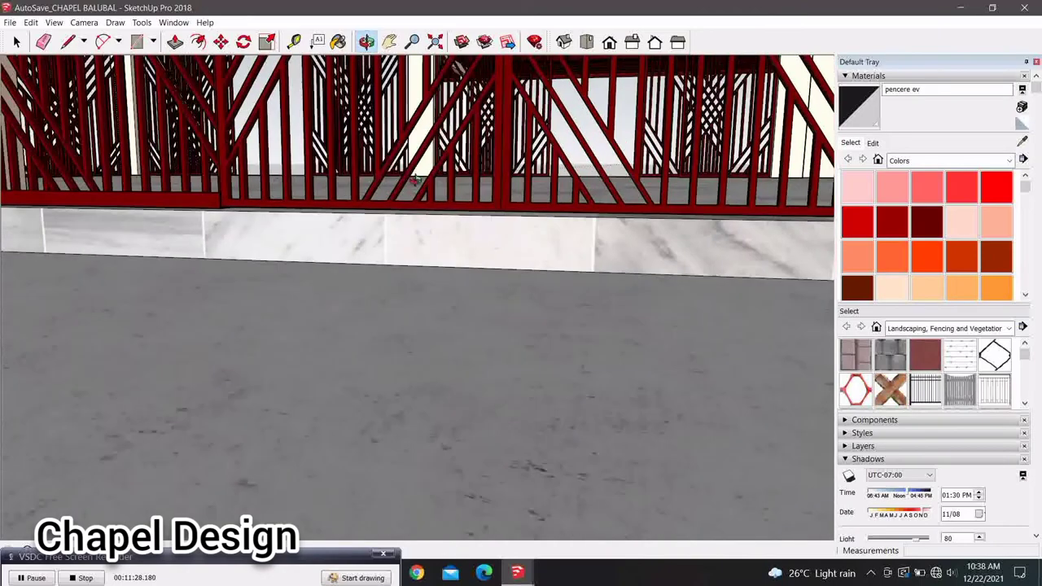
scroll(530, 449, up, 3)
scroll(530, 449, up, 3)
scroll(530, 449, up, 3)
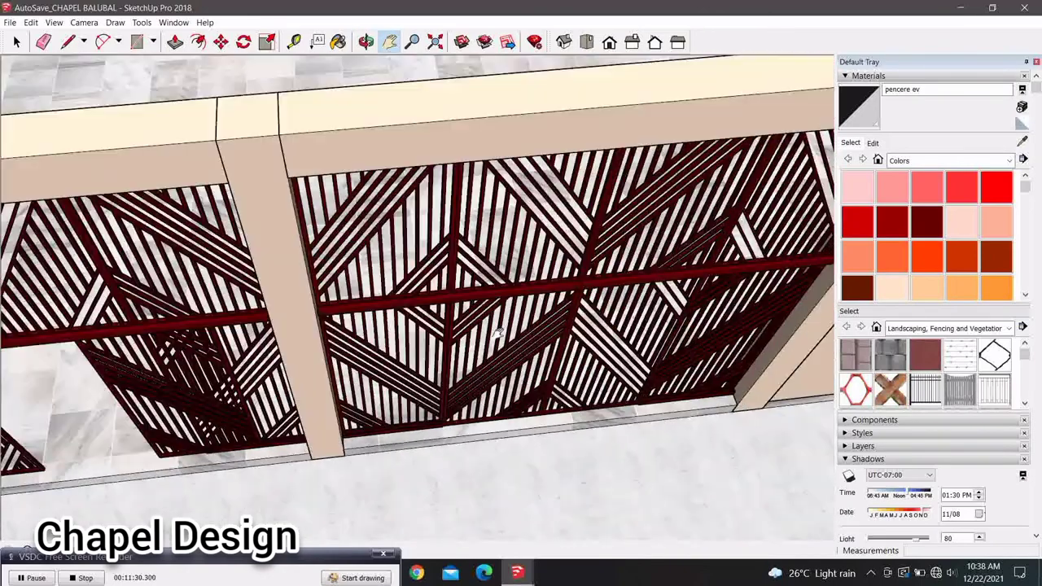
scroll(478, 295, up, 2)
scroll(478, 291, down, 3)
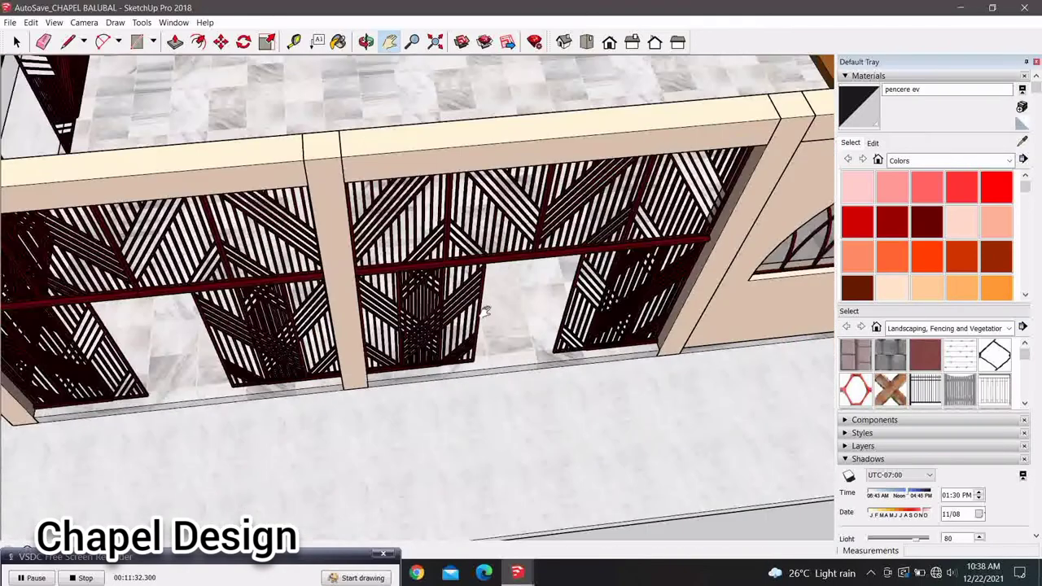
scroll(488, 327, down, 3)
scroll(488, 327, down, 3)
scroll(244, 314, down, 3)
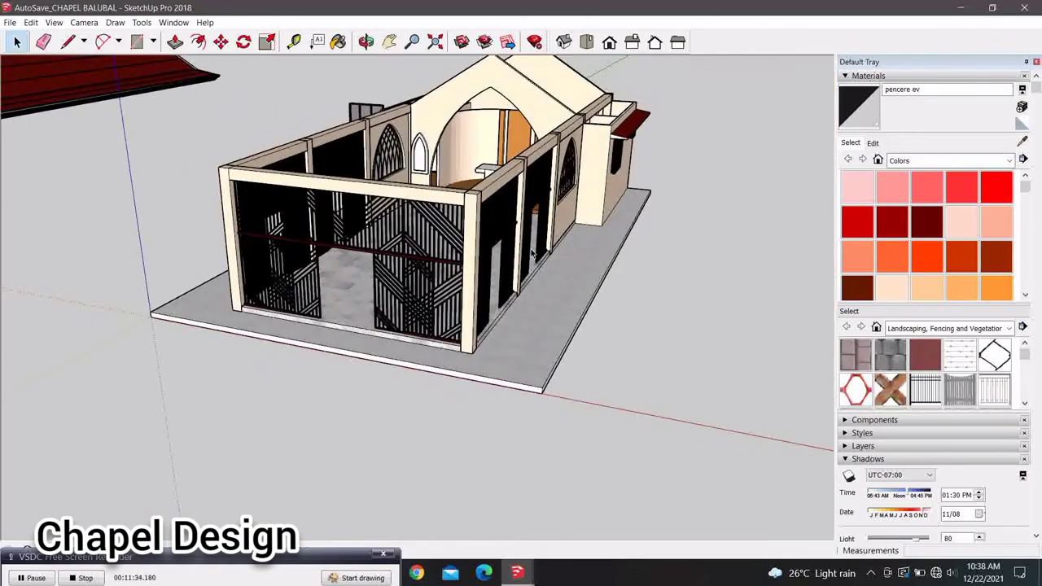
Orbit to the chapel's opposite side and up over its walls to look inside
mouse_move(532, 254)
middle_down()
mouse_move(535, 281)
mouse_move(613, 229)
mouse_move(224, 281)
mouse_move(189, 259)
mouse_move(1, 317)
middle_up()
scroll(224, 281, up, 2)
scroll(224, 281, up, 2)
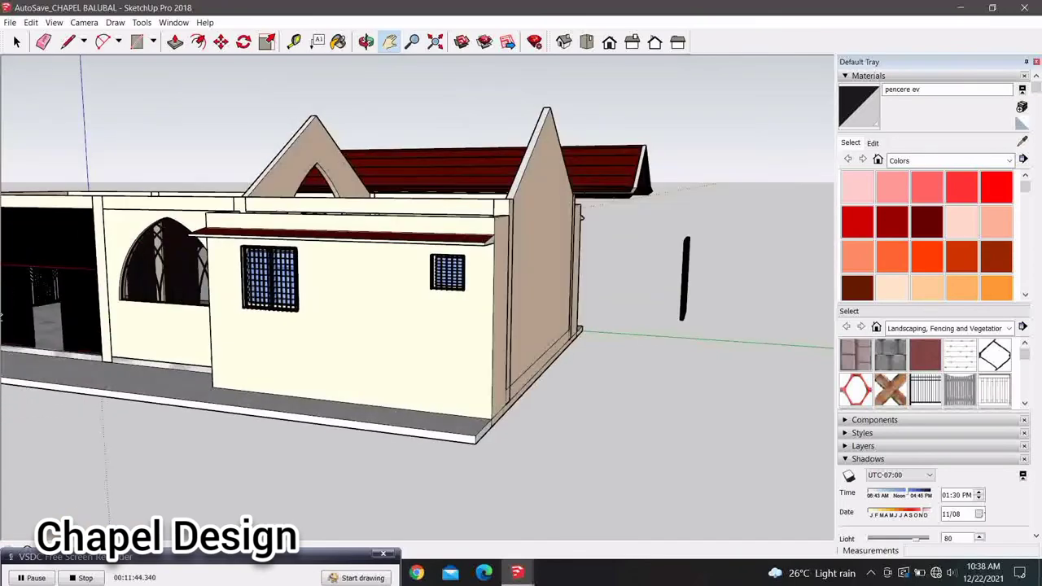
mouse_move(260, 249)
middle_down()
mouse_move(728, 477)
mouse_move(498, 501)
mouse_move(488, 399)
mouse_move(379, 235)
mouse_move(309, 326)
middle_up()
scroll(570, 488, up, 3)
scroll(489, 399, down, 5)
scroll(309, 326, down, 3)
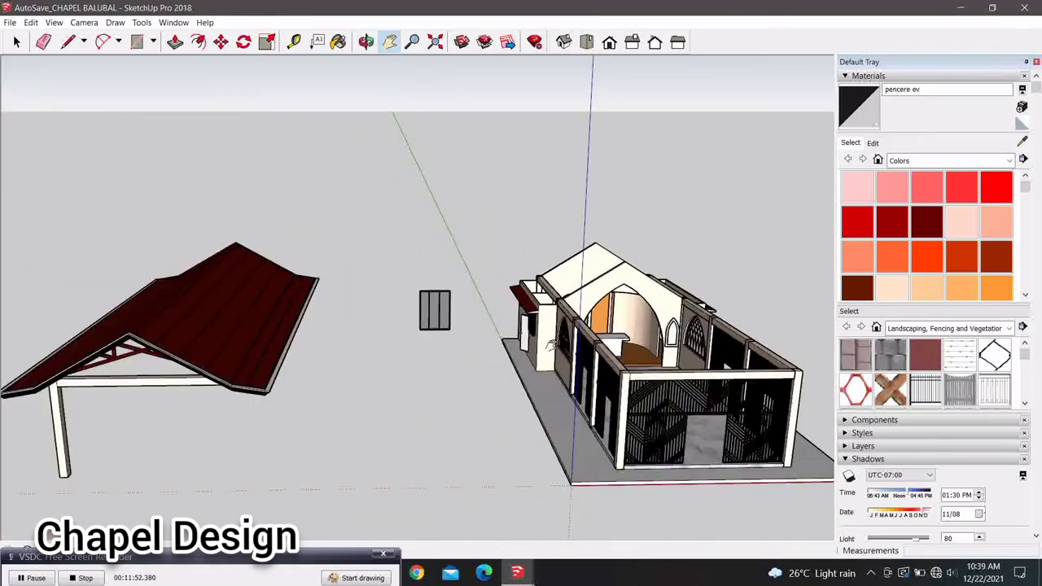
scroll(268, 376, down, 2)
scroll(215, 411, up, 2)
scroll(215, 431, up, 3)
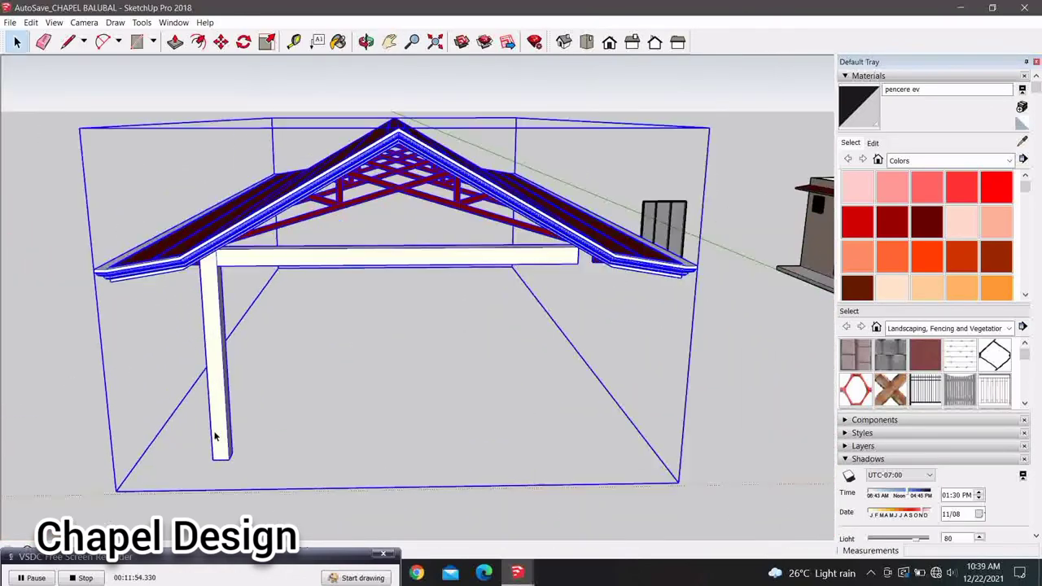
scroll(212, 462, down, 3)
scroll(351, 419, down, 2)
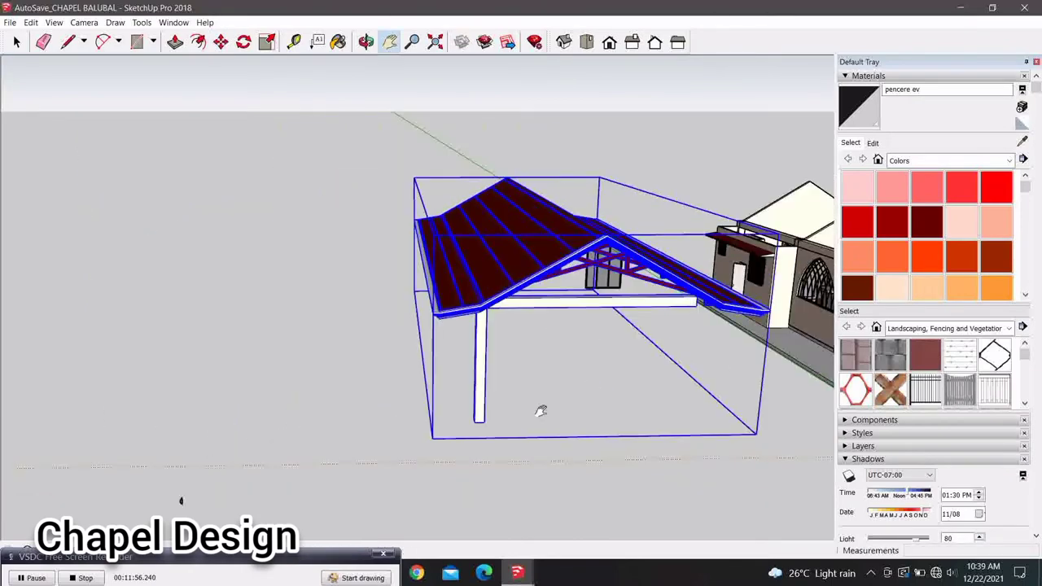
Bring the chapel into view beside the dark-red roof and zoom out to see both
mouse_move(539, 412)
middle_down()
mouse_move(632, 361)
mouse_move(525, 361)
middle_up()
scroll(540, 414, up, 1)
scroll(570, 423, up, 3)
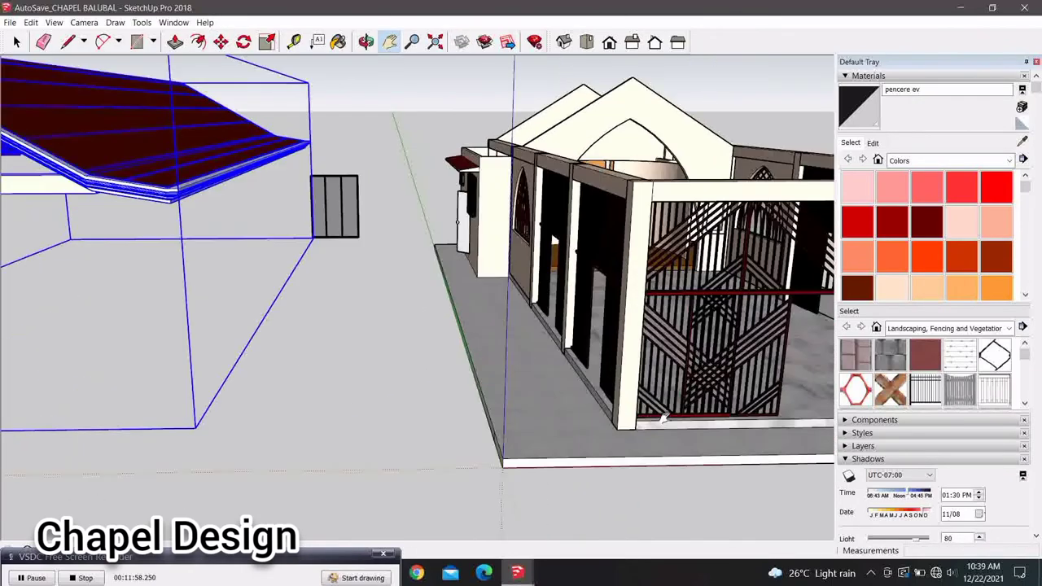
scroll(594, 431, up, 3)
scroll(594, 431, up, 1)
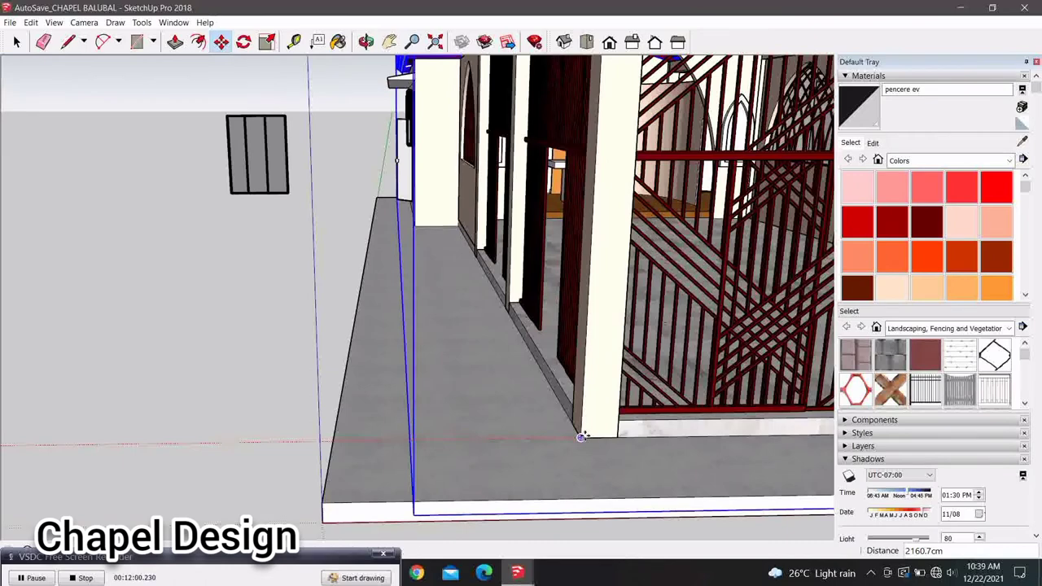
scroll(580, 437, down, 3)
scroll(542, 437, down, 3)
mouse_move(529, 442)
middle_down()
mouse_move(368, 342)
mouse_move(359, 368)
mouse_move(239, 147)
middle_up()
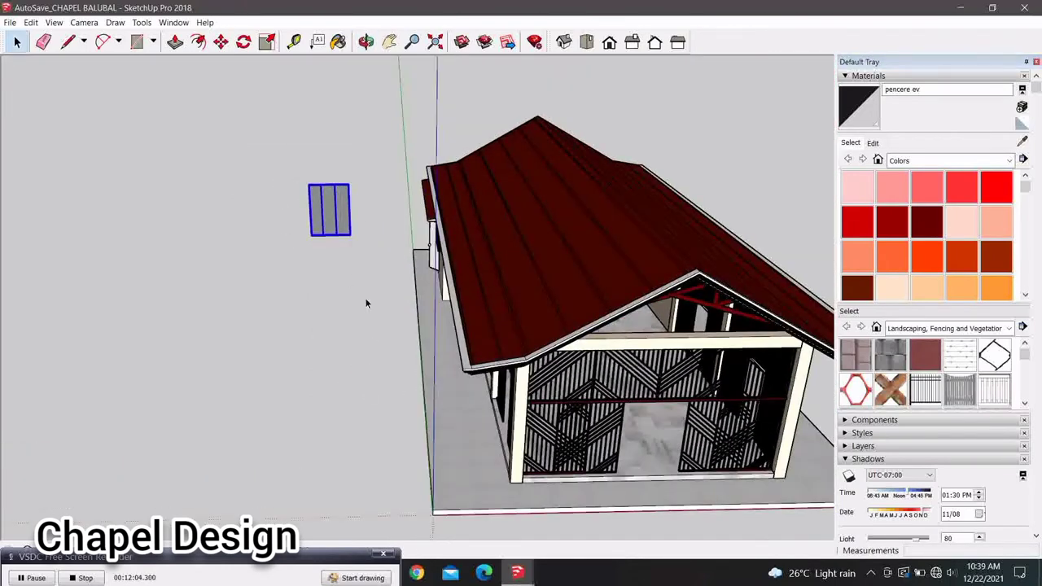
scroll(367, 303, down, 3)
middle_drag(532, 329, 469, 295)
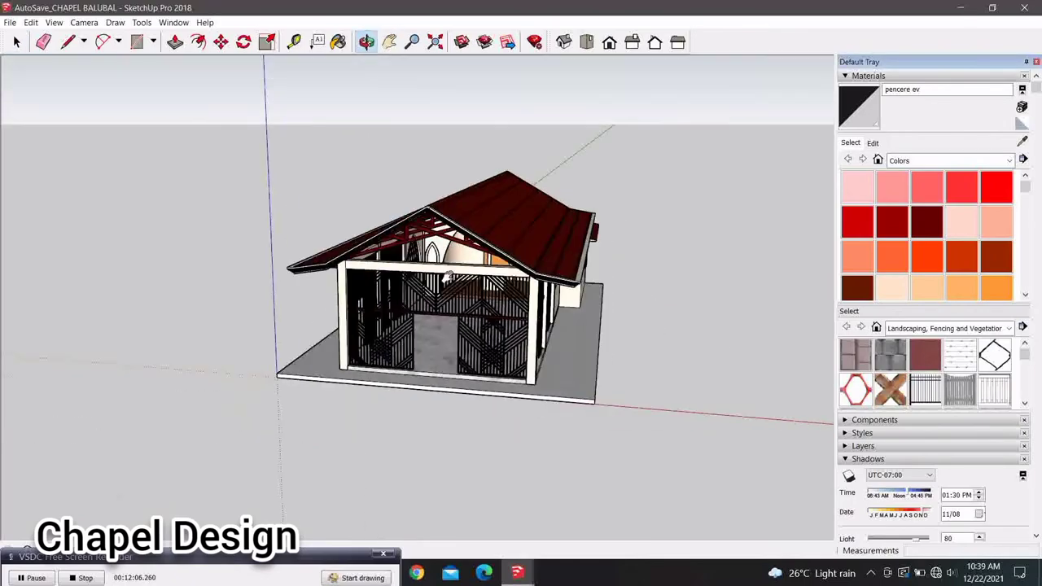
scroll(468, 295, up, 2)
scroll(470, 294, up, 2)
scroll(464, 277, up, 3)
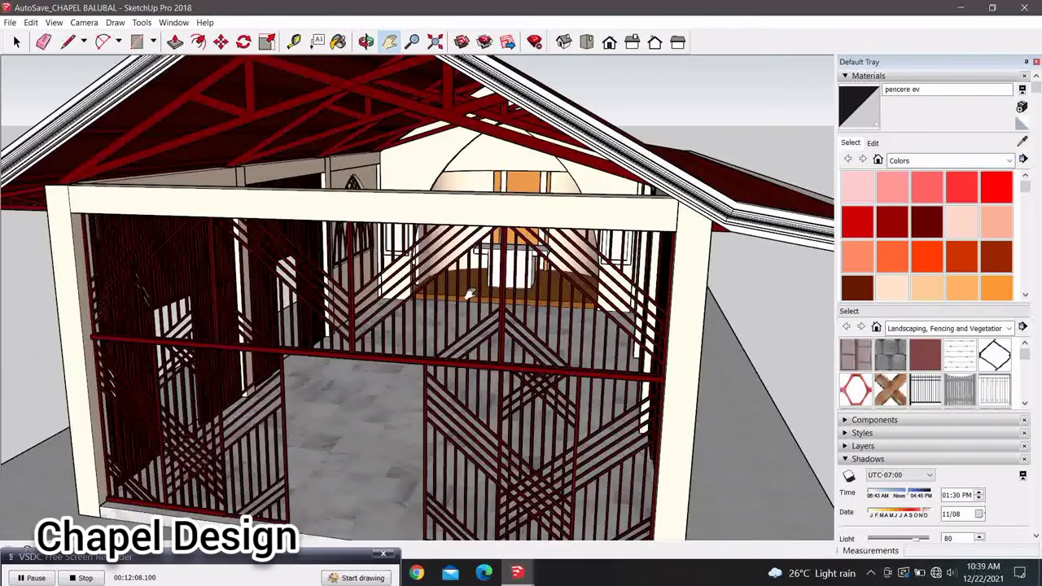
scroll(452, 252, up, 3)
scroll(441, 228, up, 3)
mouse_move(441, 228)
middle_down()
mouse_move(357, 276)
mouse_move(503, 256)
mouse_move(556, 269)
mouse_move(552, 367)
mouse_move(493, 339)
mouse_move(469, 382)
mouse_move(619, 339)
mouse_move(105, 353)
mouse_move(279, 221)
mouse_move(349, 247)
mouse_move(482, 382)
mouse_move(349, 268)
mouse_move(173, 271)
middle_up()
scroll(556, 270, up, 2)
scroll(551, 282, up, 2)
scroll(470, 382, up, 3)
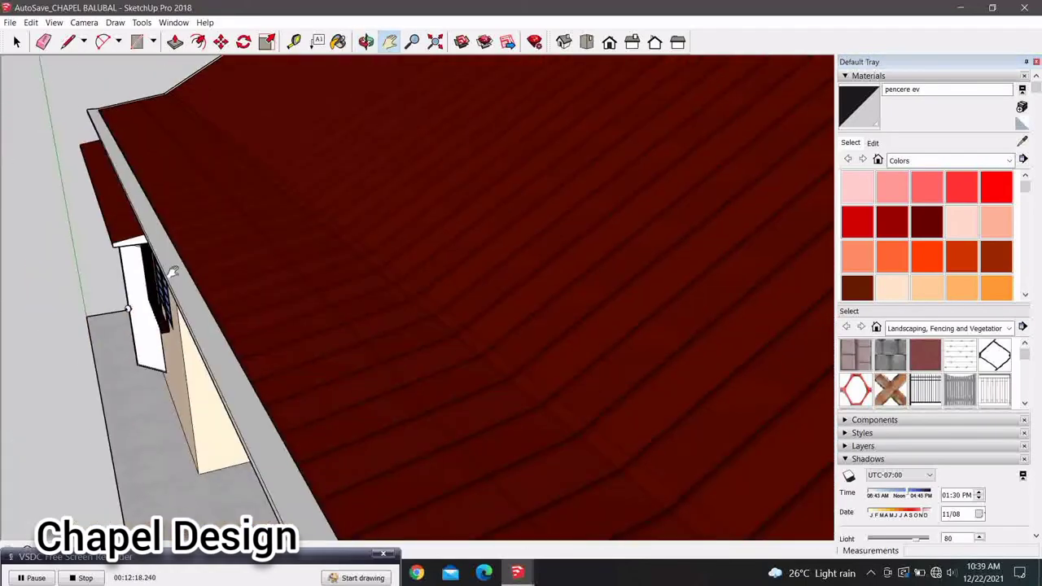
mouse_move(409, 423)
middle_down()
mouse_move(332, 290)
mouse_move(376, 317)
middle_up()
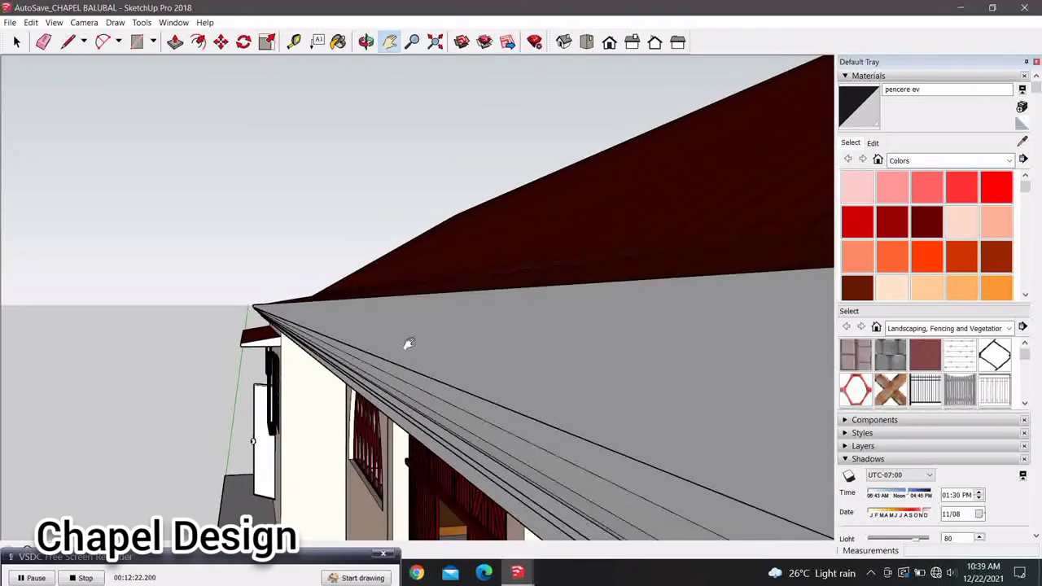
drag(496, 317, 268, 316)
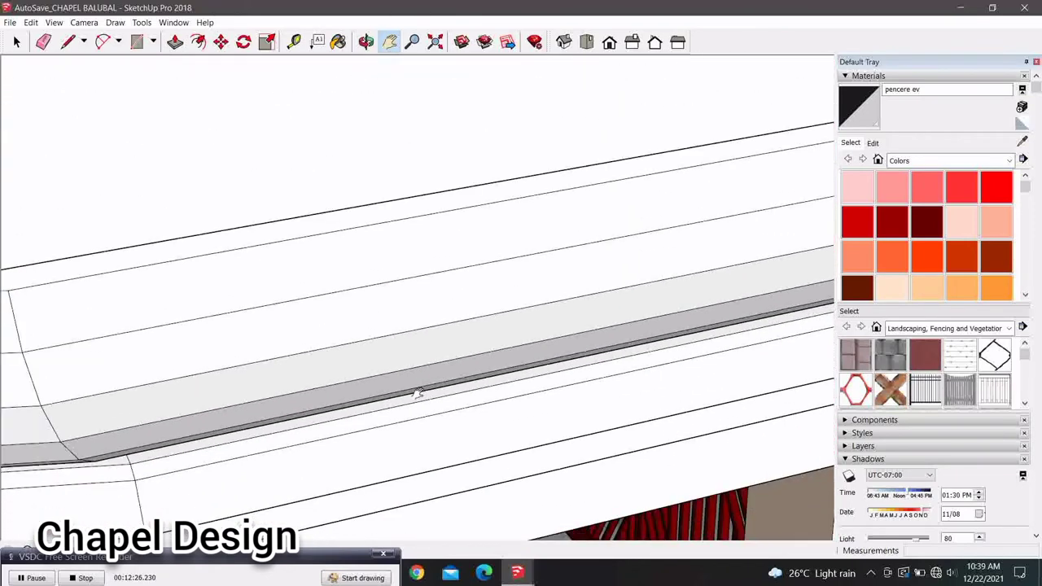
middle_drag(416, 394, 379, 392)
middle_drag(463, 319, 420, 360)
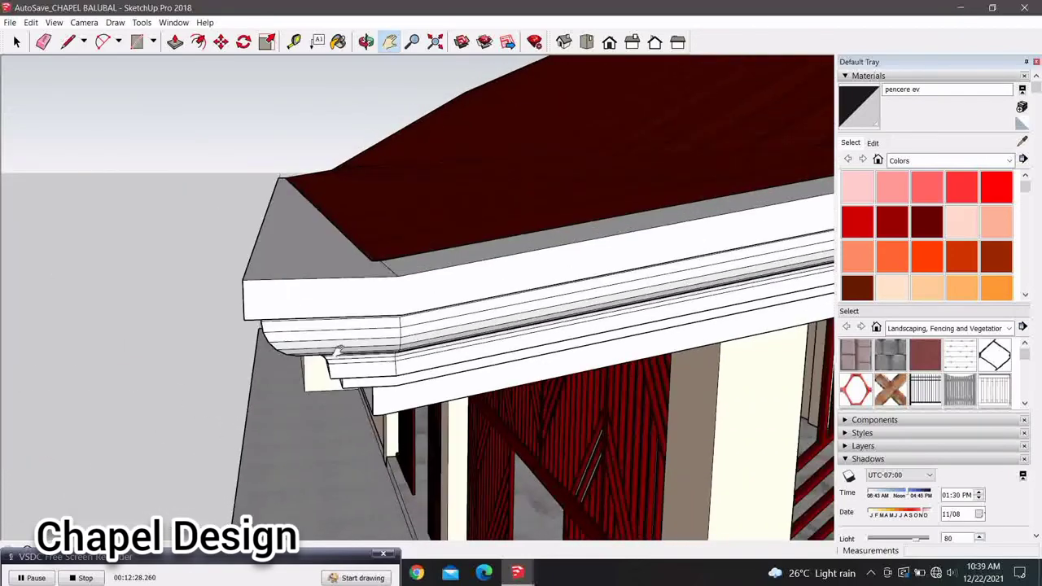
mouse_move(336, 345)
middle_down()
mouse_move(548, 312)
mouse_move(442, 309)
mouse_move(433, 280)
mouse_move(565, 295)
mouse_move(519, 293)
mouse_move(518, 337)
mouse_move(400, 349)
mouse_move(563, 382)
mouse_move(400, 402)
mouse_move(702, 356)
mouse_move(384, 322)
mouse_move(740, 293)
mouse_move(481, 330)
mouse_move(442, 258)
mouse_move(526, 253)
mouse_move(616, 310)
mouse_move(346, 279)
mouse_move(551, 362)
middle_up()
shift+middle_drag(461, 346, 454, 363)
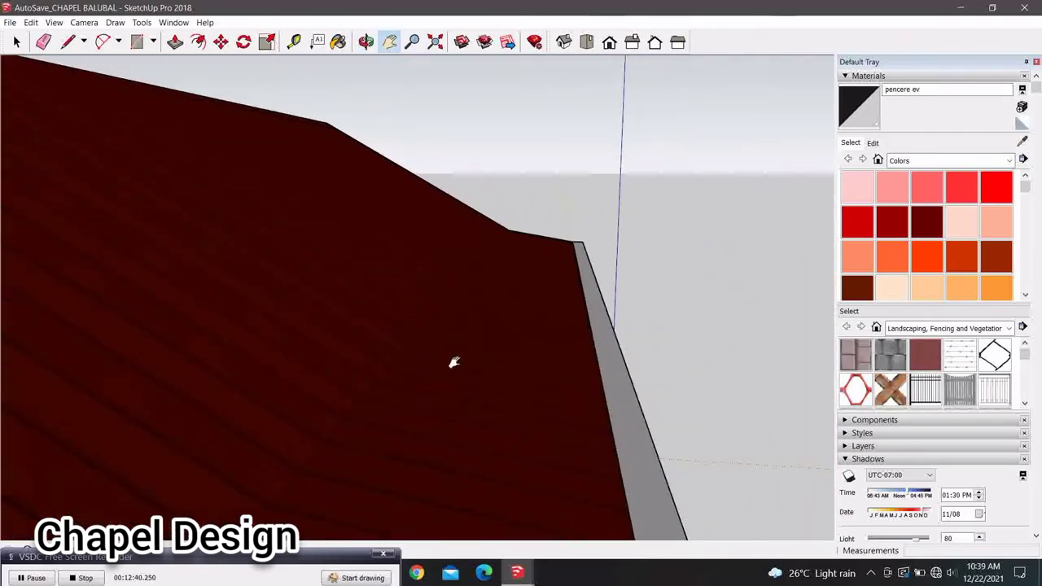
mouse_move(541, 301)
middle_down()
mouse_move(608, 302)
mouse_move(436, 273)
middle_up()
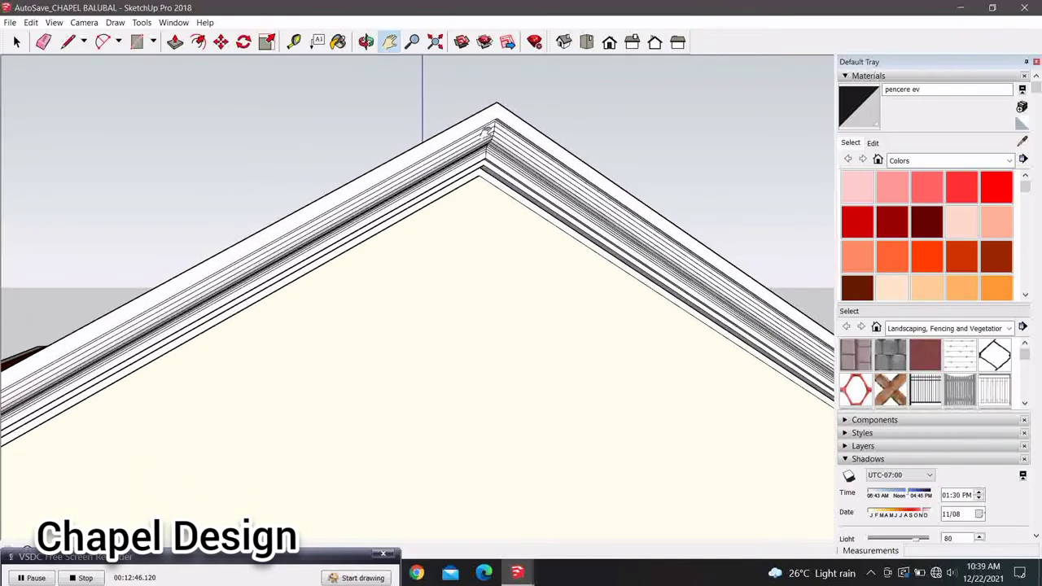
middle_drag(456, 164, 423, 231)
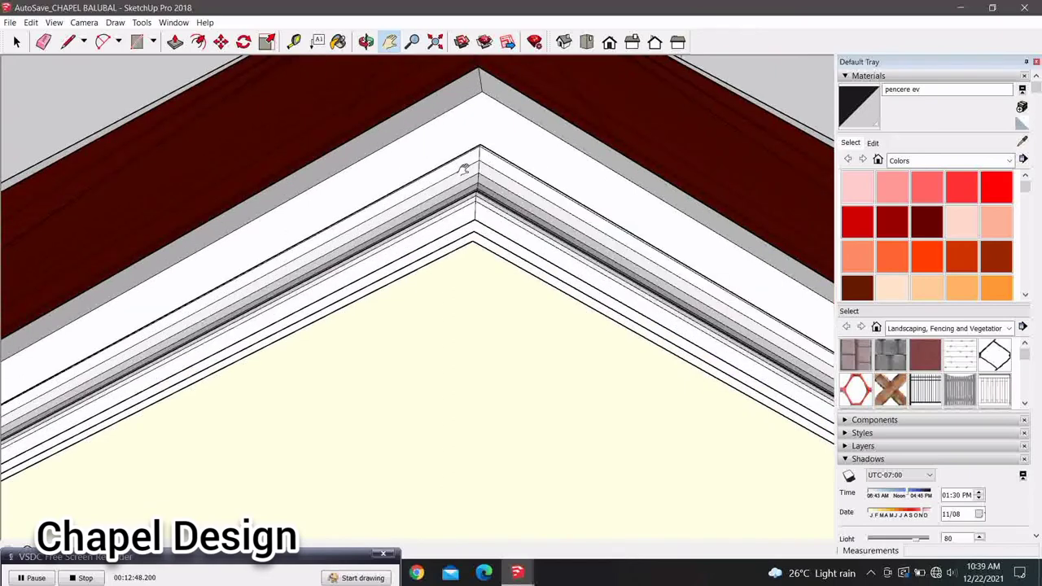
mouse_move(464, 168)
middle_down()
mouse_move(440, 160)
mouse_move(365, 207)
mouse_move(409, 311)
mouse_move(359, 233)
mouse_move(451, 388)
mouse_move(394, 359)
middle_up()
scroll(394, 359, down, 3)
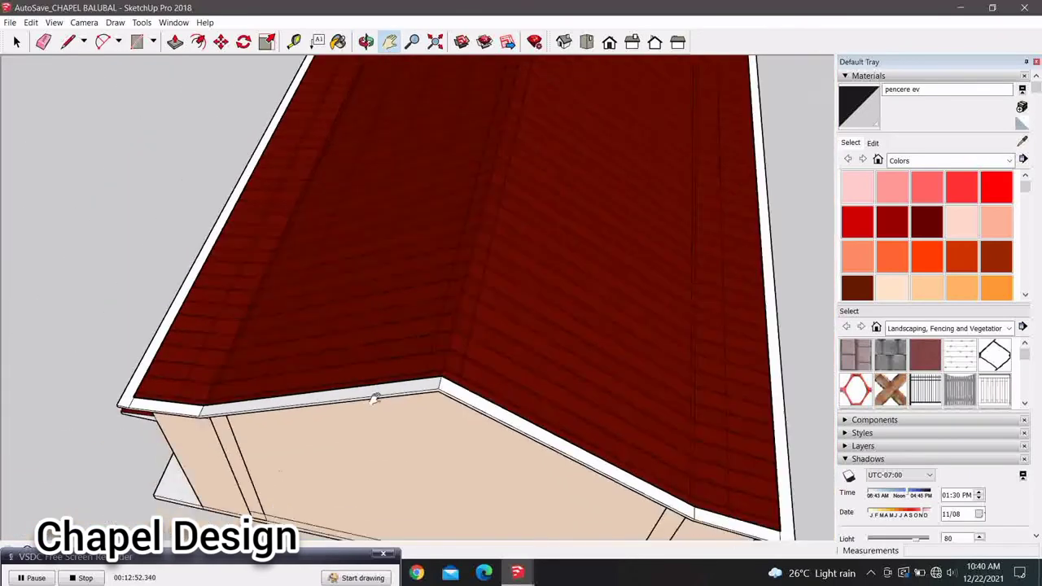
scroll(377, 396, down, 2)
scroll(326, 410, down, 2)
scroll(420, 201, down, 3)
mouse_move(420, 201)
middle_down()
mouse_move(242, 181)
mouse_move(287, 248)
mouse_move(394, 267)
mouse_move(381, 268)
middle_up()
scroll(384, 263, down, 1)
scroll(359, 280, up, 2)
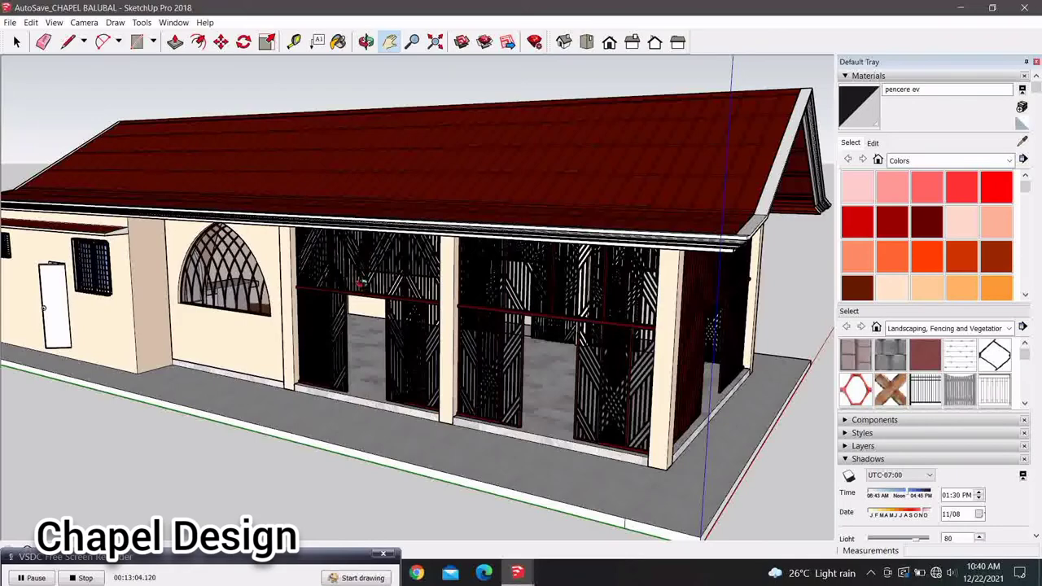
mouse_move(360, 284)
middle_down()
mouse_move(356, 294)
mouse_move(381, 285)
mouse_move(365, 313)
mouse_move(377, 311)
middle_up()
scroll(356, 294, down, 2)
scroll(377, 294, up, 2)
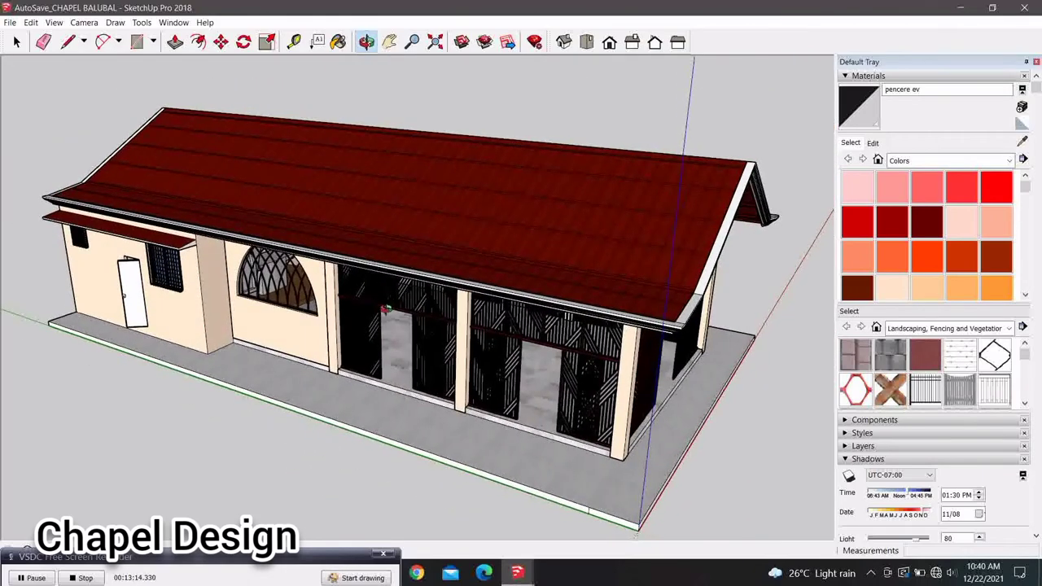
scroll(618, 214, up, 3)
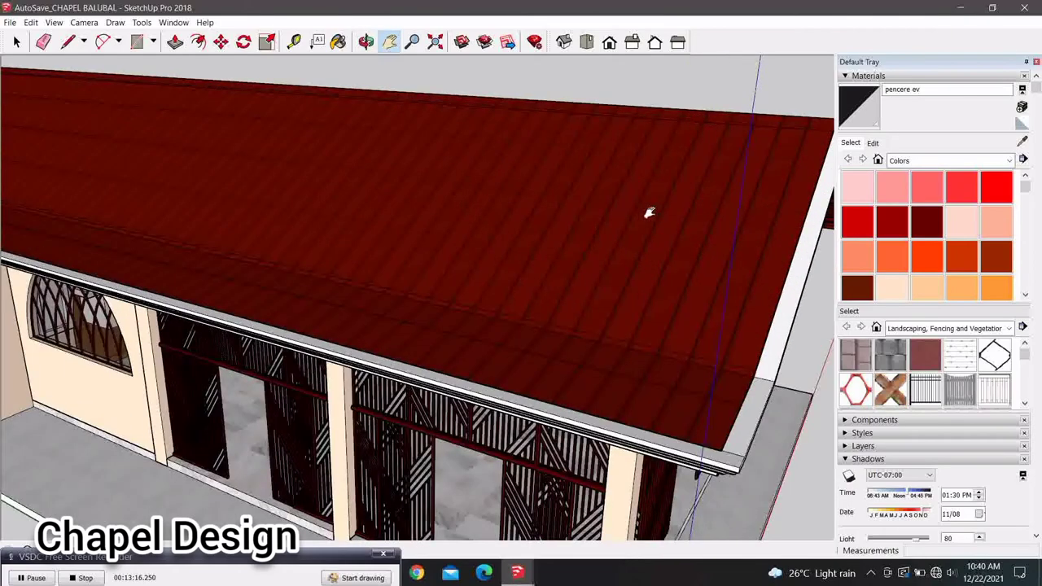
scroll(648, 211, up, 3)
scroll(551, 216, up, 3)
scroll(489, 197, up, 3)
mouse_move(489, 197)
shift+middle_down()
mouse_move(407, 168)
mouse_move(438, 246)
shift+middle_up()
scroll(439, 271, down, 5)
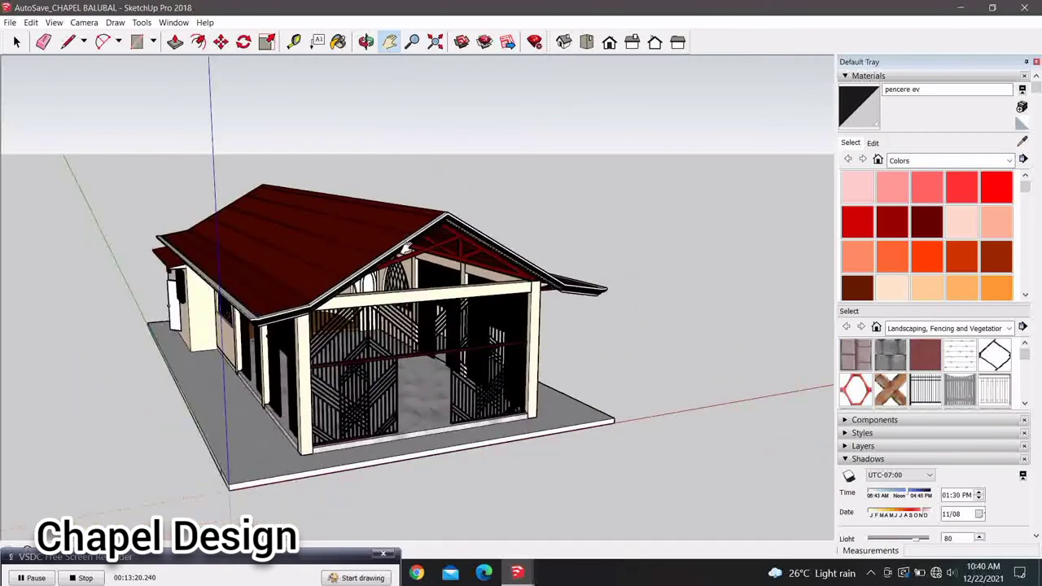
mouse_move(439, 272)
middle_down()
mouse_move(445, 370)
mouse_move(261, 248)
mouse_move(491, 220)
mouse_move(471, 295)
mouse_move(503, 294)
mouse_move(507, 321)
middle_up()
scroll(506, 322, up, 3)
scroll(521, 274, up, 1)
scroll(468, 279, down, 5)
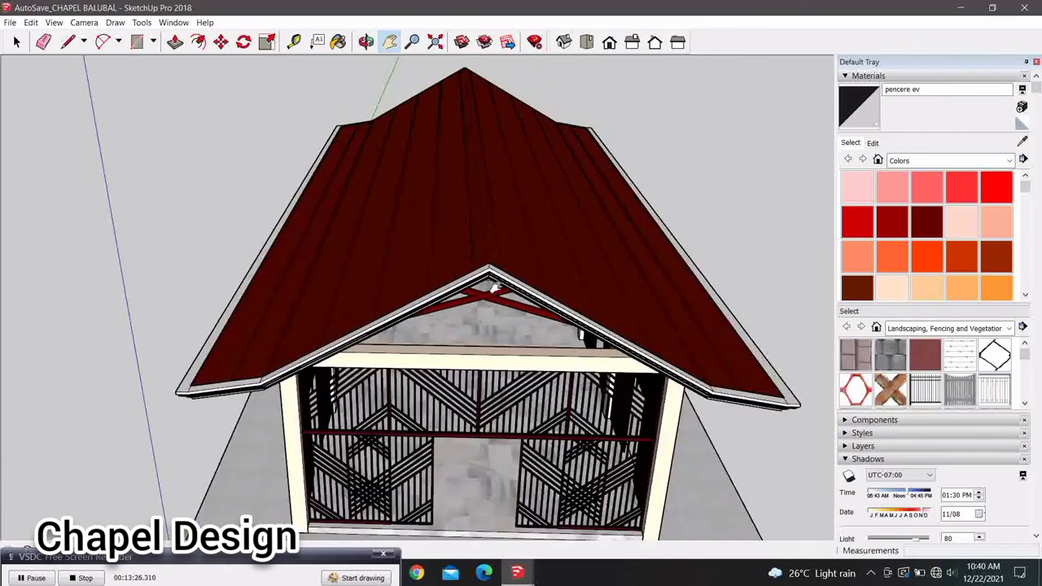
middle_drag(469, 279, 486, 262)
scroll(486, 262, down, 2)
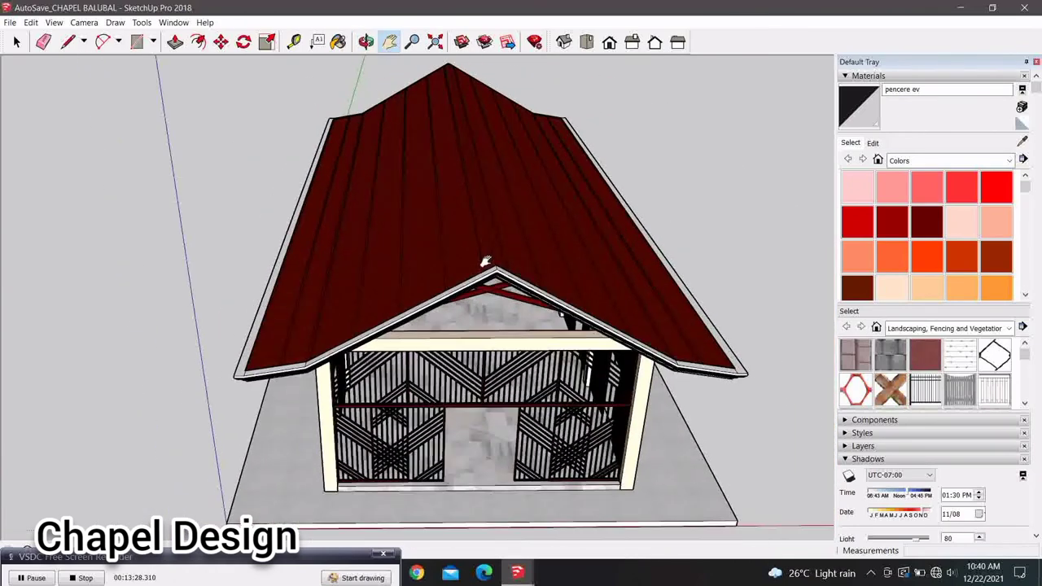